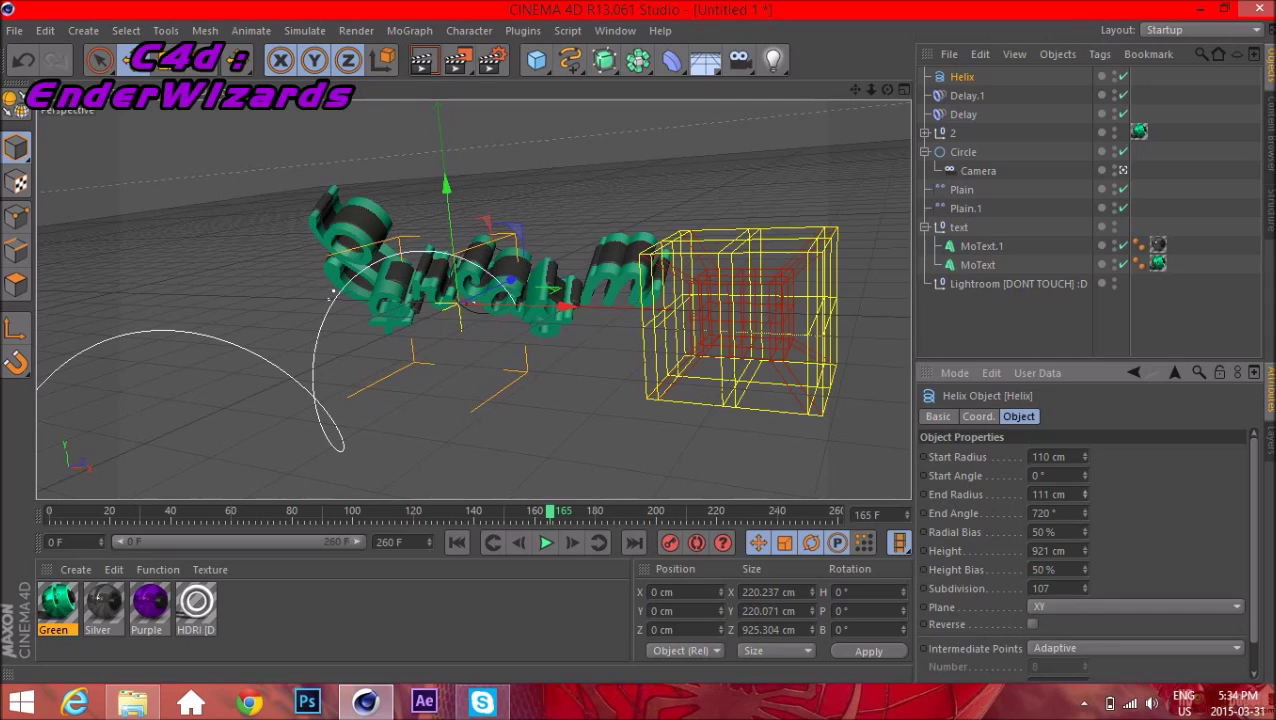
Leave the camera view and move the helix to about Y 48.5 cm and Z 616 cm
{"action": "left_click", "coordinate": [1123, 171]}
{"action": "right_click_drag", "start_coordinate": [470, 305], "coordinate": [700, 305], "text": "alt"}
{"action": "left_click_drag", "start_coordinate": [700, 305], "coordinate": [580, 305], "text": "alt"}
{"action": "right_click_drag", "start_coordinate": [580, 305], "coordinate": [464, 305], "text": "alt"}
{"action": "left_click_drag", "start_coordinate": [462, 308], "coordinate": [195, 301]}
{"action": "right_click_drag", "start_coordinate": [195, 301], "coordinate": [410, 298], "text": "alt"}
{"action": "left_click_drag", "start_coordinate": [460, 160], "coordinate": [461, 138]}
{"action": "left_click", "coordinate": [1008, 325]}
{"action": "left_click_drag", "start_coordinate": [460, 366], "coordinate": [305, 356], "text": "alt"}
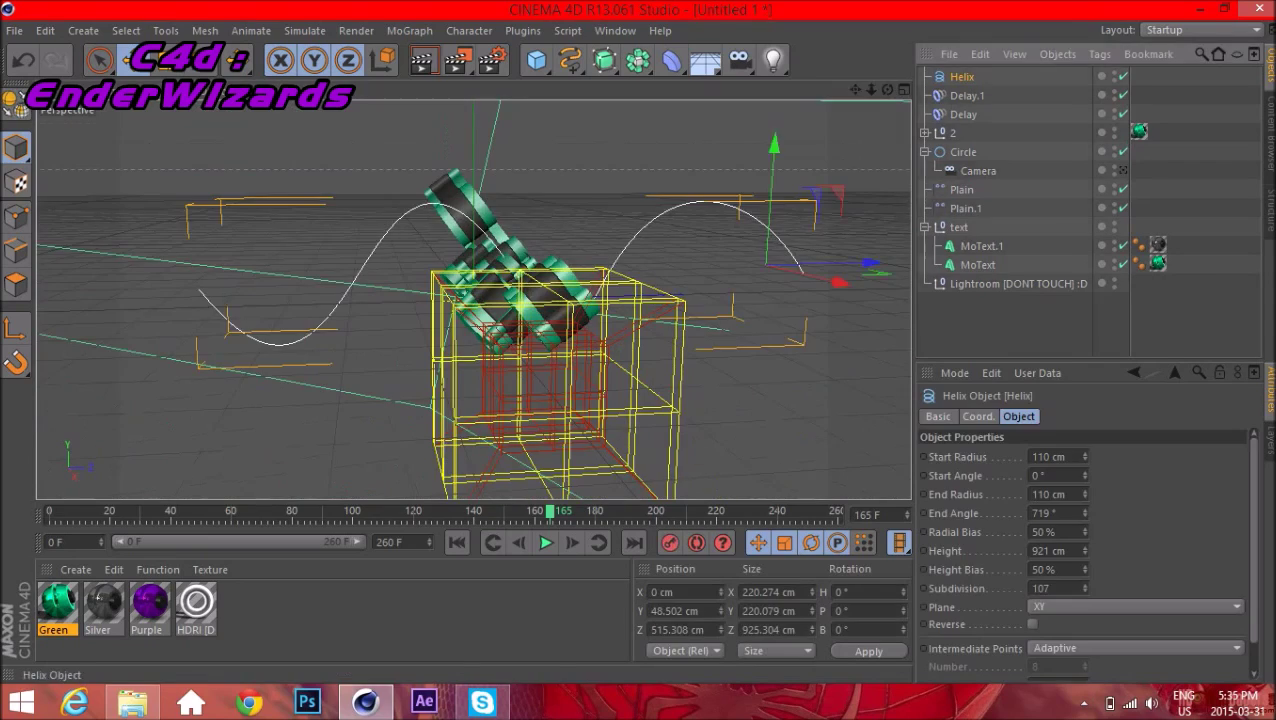
{"action": "left_click_drag", "start_coordinate": [700, 282], "coordinate": [770, 282]}
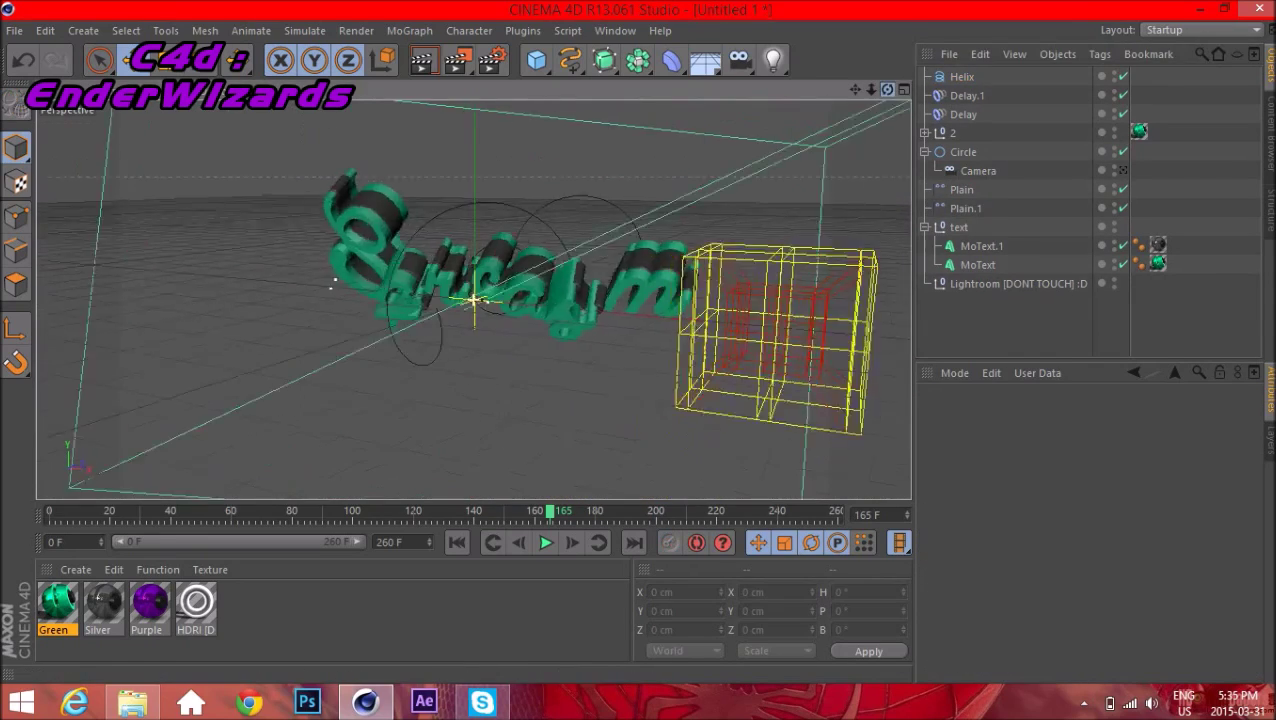
Add a rectangle spline and set its width to 5 cm
{"action": "left_click_drag", "start_coordinate": [887, 89], "coordinate": [930, 73]}
{"action": "left_click_drag", "start_coordinate": [570, 60], "coordinate": [752, 188]}
{"action": "double_click", "coordinate": [1048, 457]}
{"action": "type", "text": "5"}
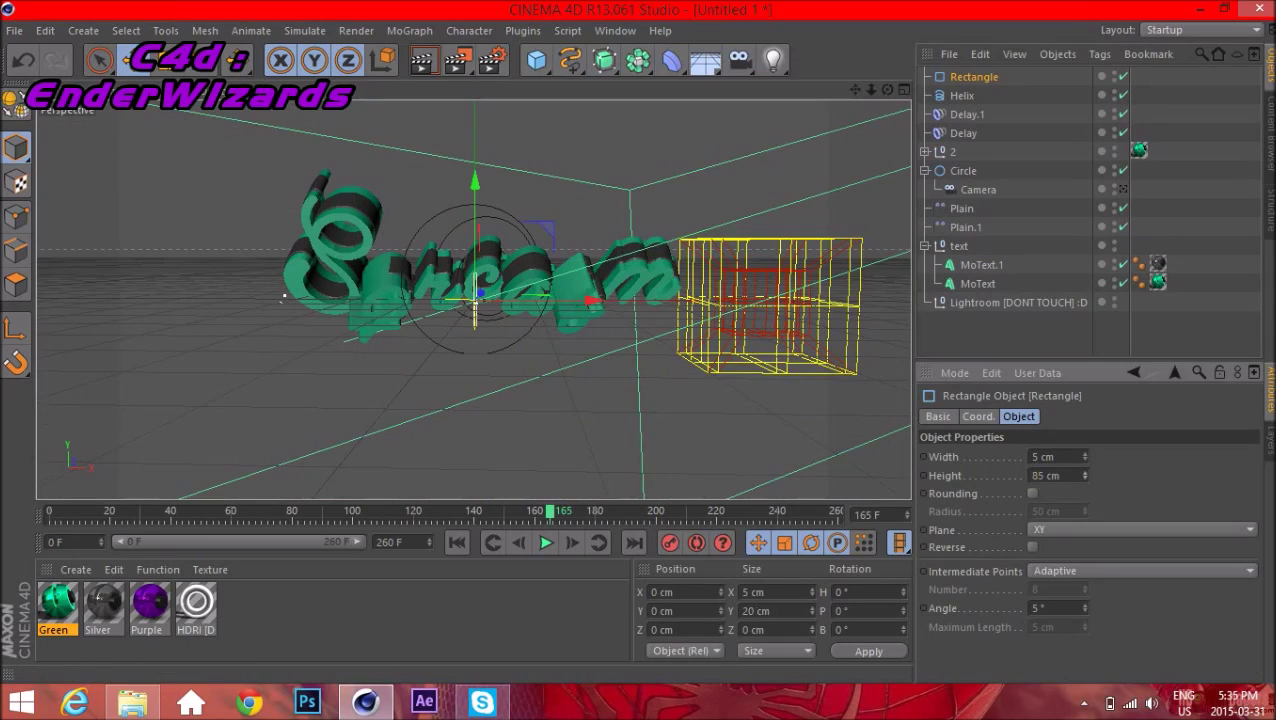
Sweep the rectangle profile along the helix with a Sweep NURBS and scale the ribbon down slightly
{"action": "left_click", "coordinate": [962, 96]}
{"action": "left_click_drag", "start_coordinate": [604, 60], "coordinate": [688, 157]}
{"action": "left_click", "coordinate": [962, 114]}
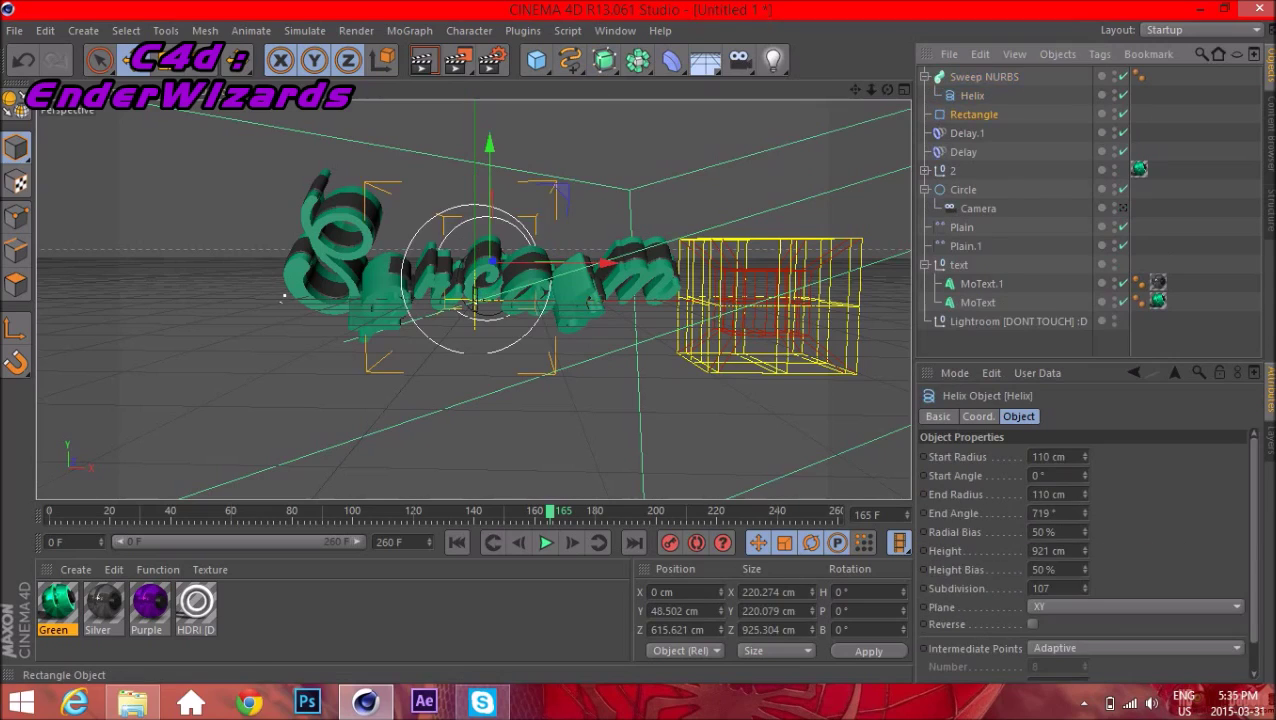
{"action": "left_click_drag", "start_coordinate": [974, 114], "coordinate": [982, 77]}
{"action": "left_click", "coordinate": [972, 114]}
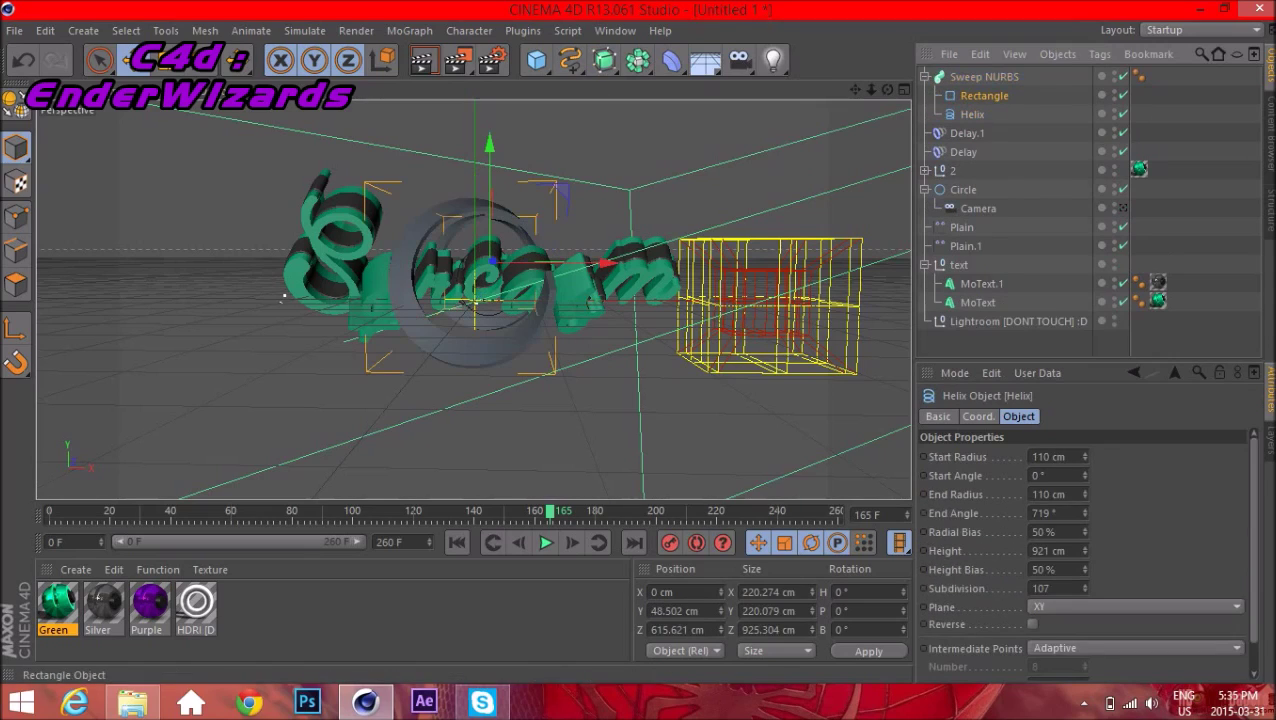
{"action": "key", "text": "t"}
{"action": "left_click_drag", "start_coordinate": [474, 180], "coordinate": [475, 221]}
Keyframe the Sweep NURBS End Growth at 0% on frame 140 and 100% on frame 150
{"action": "left_click", "coordinate": [984, 77]}
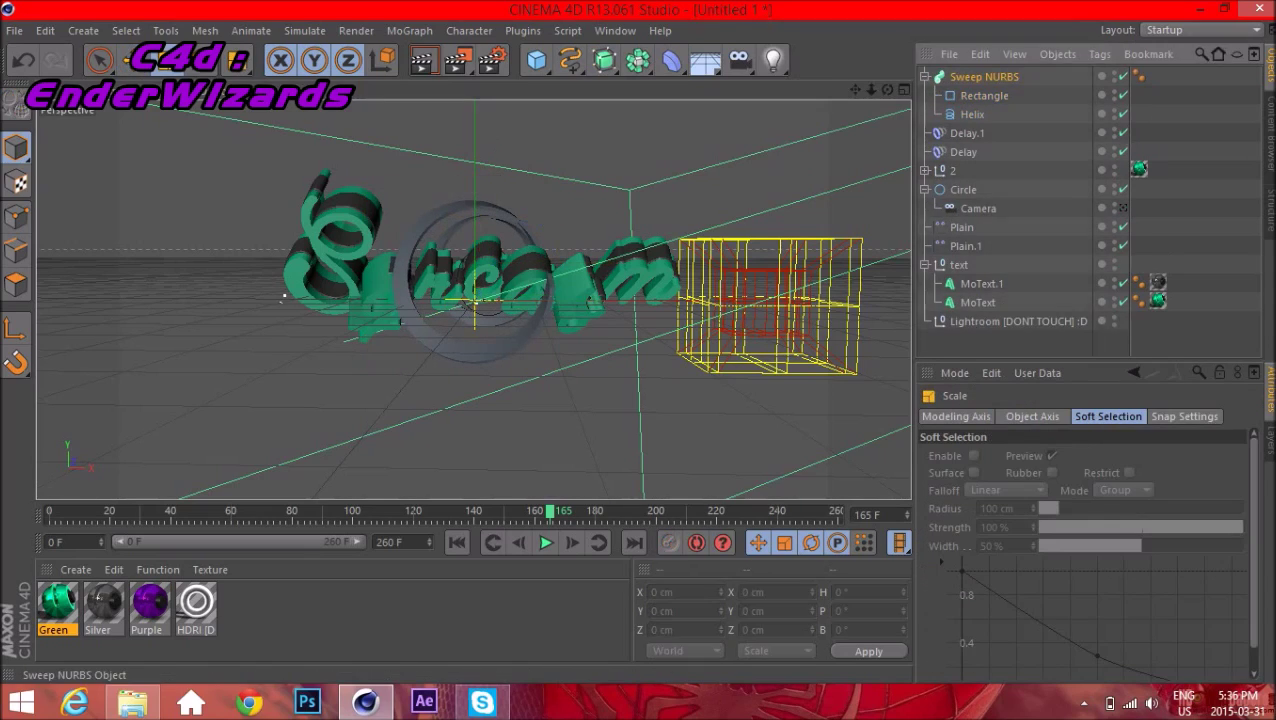
{"action": "left_click_drag", "start_coordinate": [550, 512], "coordinate": [471, 512]}
{"action": "left_click", "coordinate": [924, 532], "text": "ctrl"}
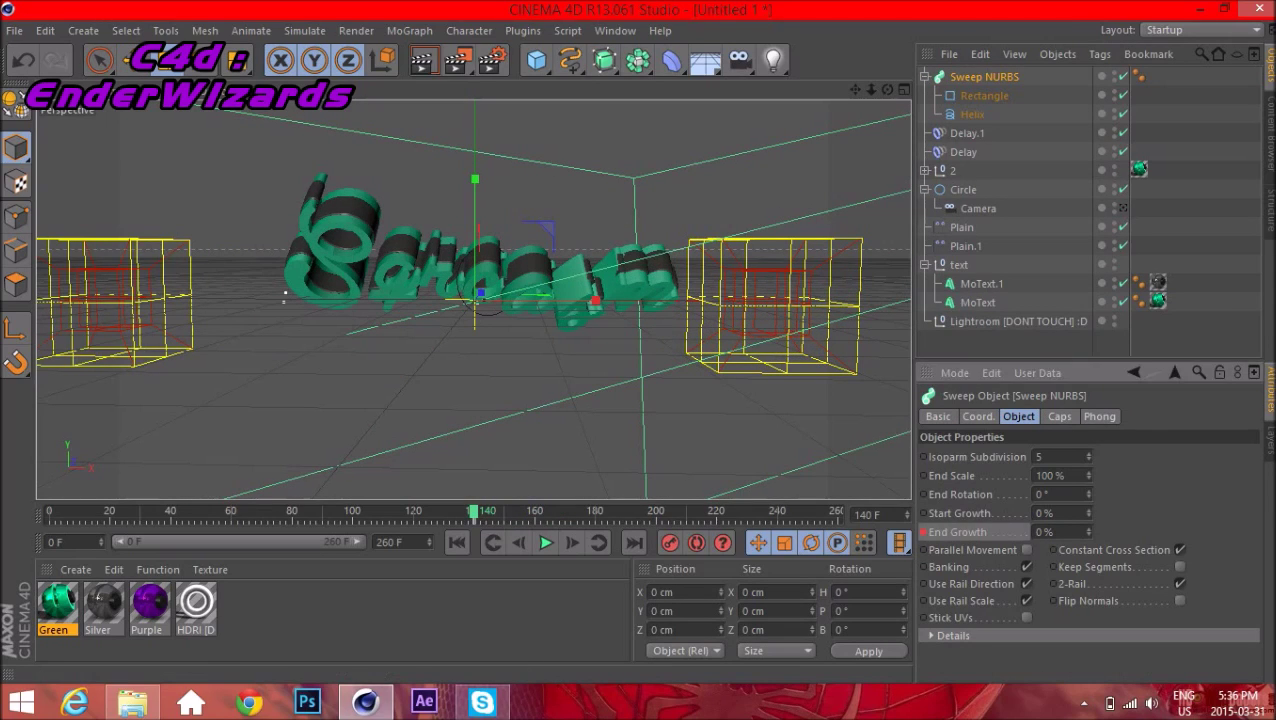
{"action": "left_click_drag", "start_coordinate": [474, 512], "coordinate": [489, 512]}
{"action": "left_click_drag", "start_coordinate": [1088, 532], "coordinate": [1088, 446]}
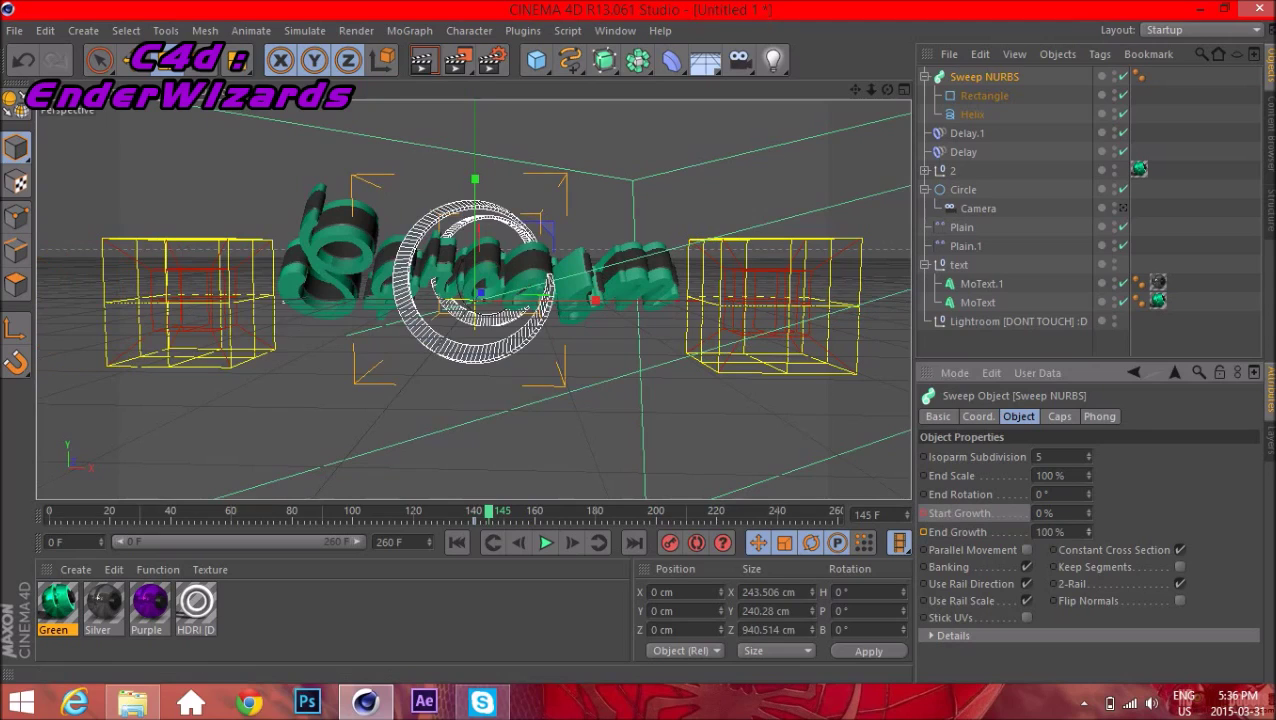
{"action": "left_click_drag", "start_coordinate": [489, 512], "coordinate": [504, 512]}
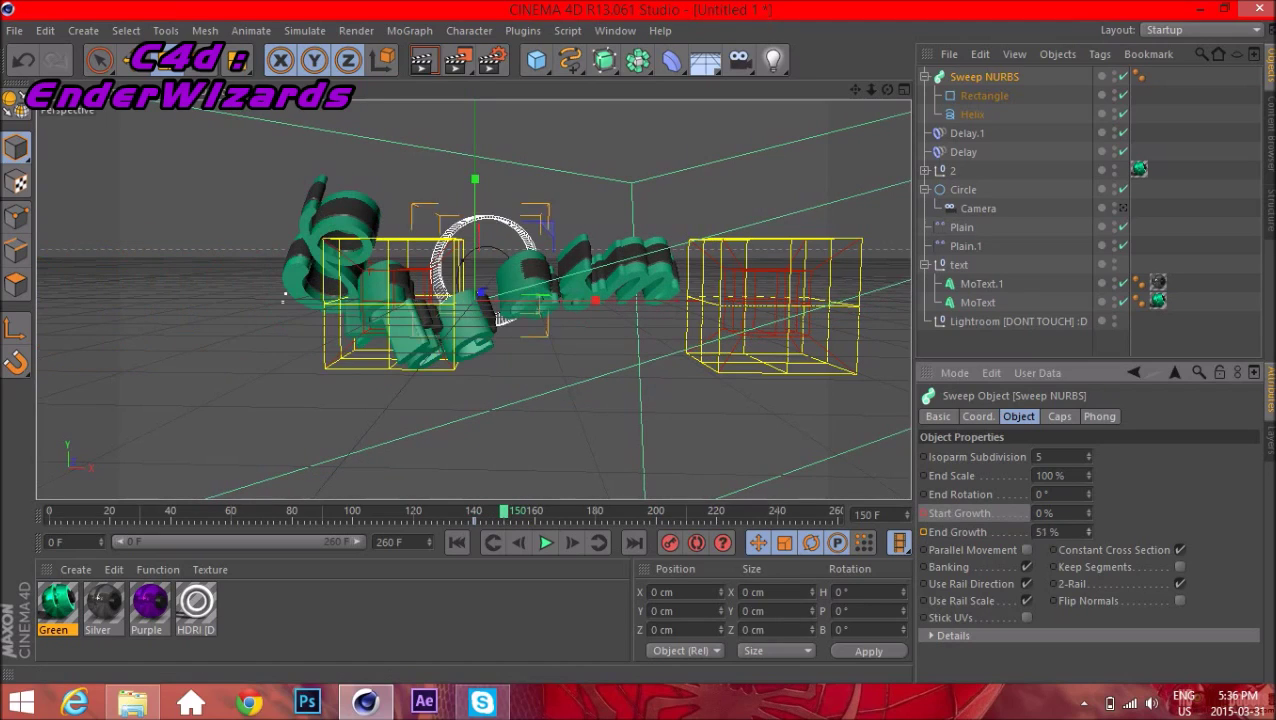
{"action": "left_click_drag", "start_coordinate": [1088, 532], "coordinate": [1088, 467]}
{"action": "left_click", "coordinate": [924, 532], "text": "ctrl"}
Keyframe the Sweep NURBS Start Growth at 100% on frame 160 and return to the camera view
{"action": "left_click_drag", "start_coordinate": [504, 512], "coordinate": [534, 512]}
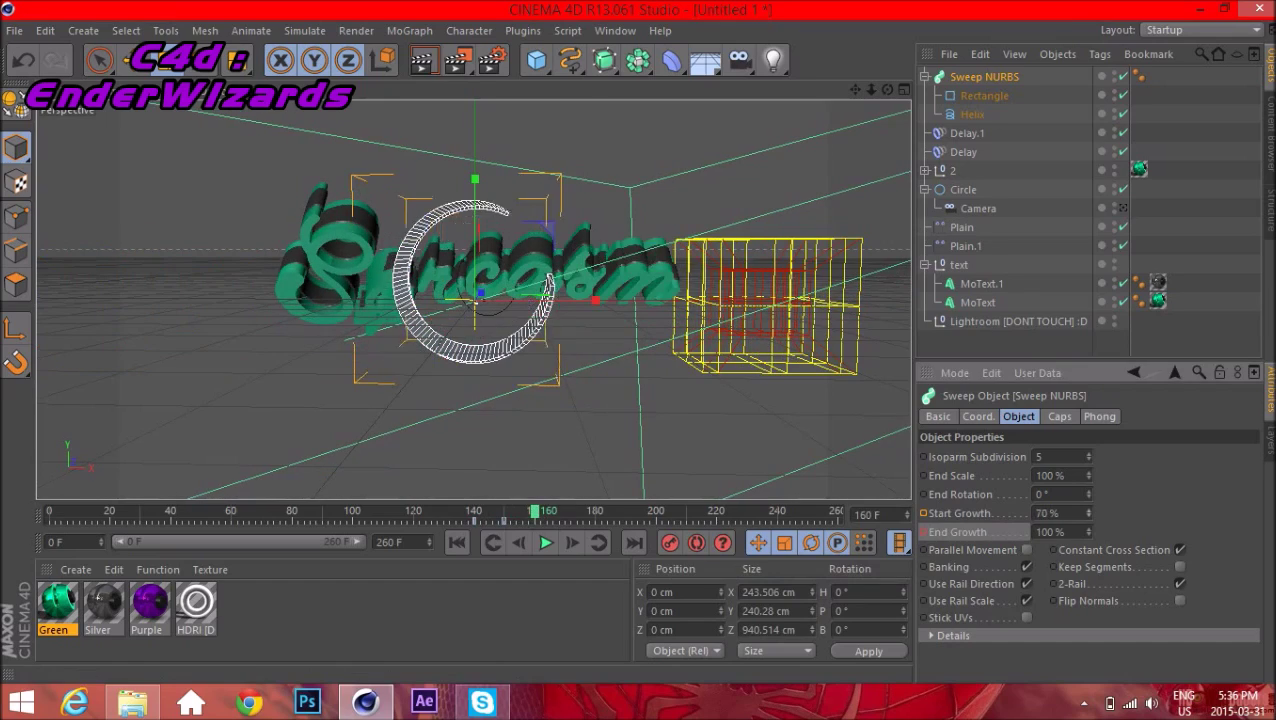
{"action": "left_click", "coordinate": [1123, 208]}
{"action": "mouse_move", "coordinate": [534, 512]}
{"action": "left_mouse_down"}
{"action": "mouse_move", "coordinate": [353, 512]}
{"action": "mouse_move", "coordinate": [544, 512]}
{"action": "left_mouse_up"}
Duplicate the Sweep NURBS and place the enlarged copy further along the X axis, around the far half of the text
{"action": "left_click", "coordinate": [925, 77]}
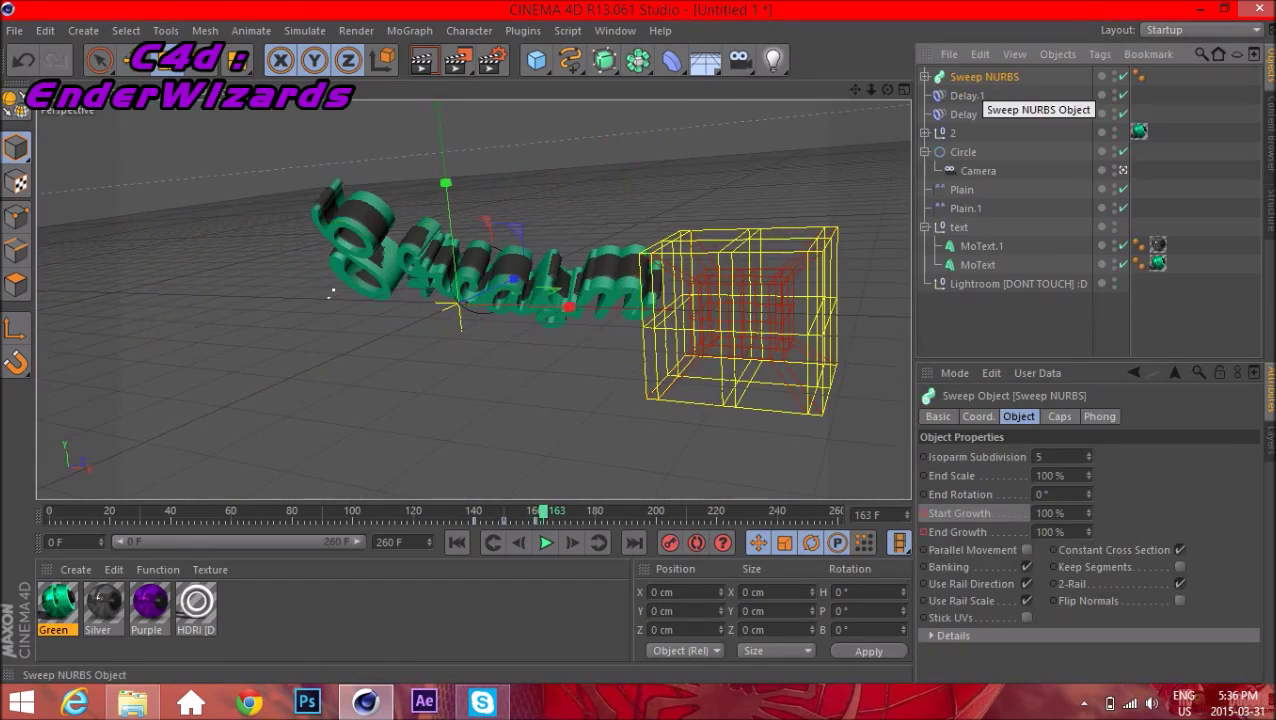
{"action": "key", "text": "ctrl+v"}
{"action": "left_click_drag", "start_coordinate": [544, 512], "coordinate": [508, 512]}
{"action": "left_click_drag", "start_coordinate": [447, 182], "coordinate": [449, 209]}
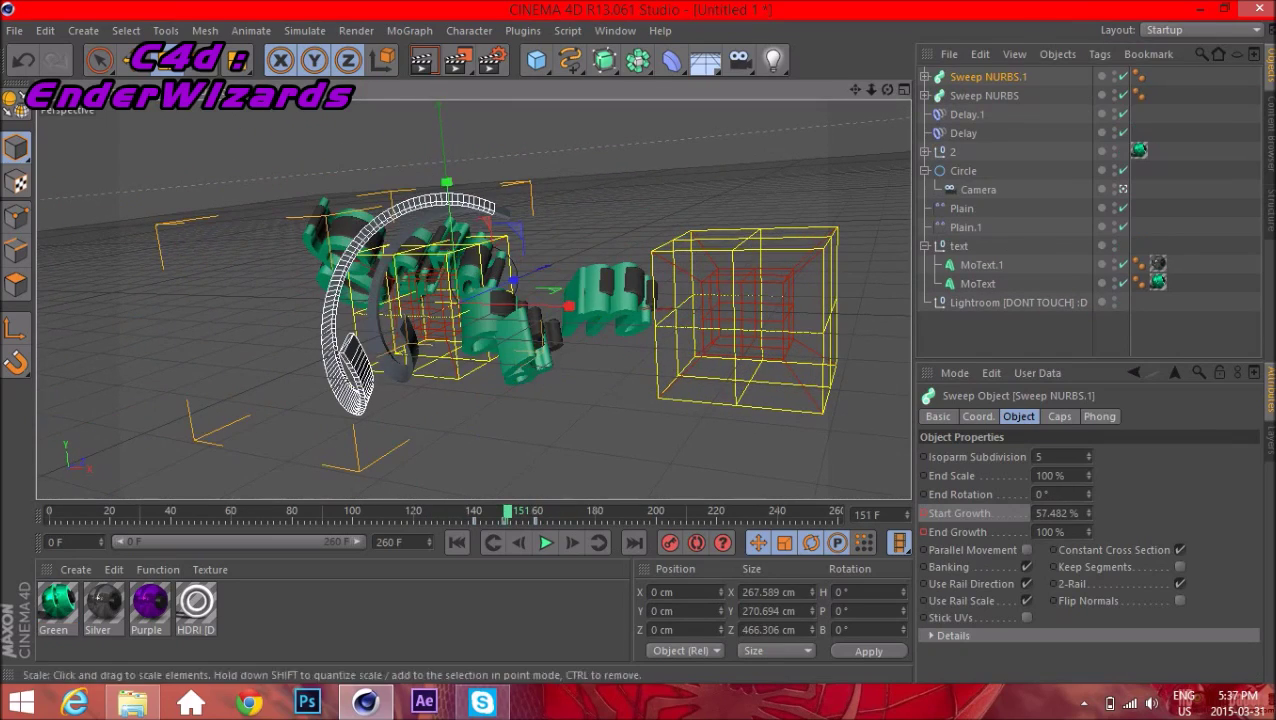
{"action": "key", "text": "e"}
{"action": "left_click_drag", "start_coordinate": [569, 306], "coordinate": [731, 310]}
{"action": "left_click", "coordinate": [1005, 334]}
{"action": "mouse_move", "coordinate": [508, 512]}
{"action": "left_mouse_down"}
{"action": "mouse_move", "coordinate": [490, 512]}
{"action": "mouse_move", "coordinate": [508, 512]}
{"action": "left_mouse_up"}
Duplicate the enlarged ribbon and move the new copy back along X to about -78 cm
{"action": "left_click", "coordinate": [988, 77]}
{"action": "key", "text": "ctrl+c"}
{"action": "key", "text": "ctrl+v"}
{"action": "left_click_drag", "start_coordinate": [730, 310], "coordinate": [558, 306]}
{"action": "mouse_move", "coordinate": [508, 512]}
{"action": "left_mouse_down"}
{"action": "mouse_move", "coordinate": [527, 512]}
{"action": "mouse_move", "coordinate": [434, 512]}
{"action": "mouse_move", "coordinate": [504, 512]}
{"action": "left_mouse_up"}
Apply the Green material to the two copied Sweep NURBS and the Silver material to the original one
{"action": "left_click", "coordinate": [57, 603]}
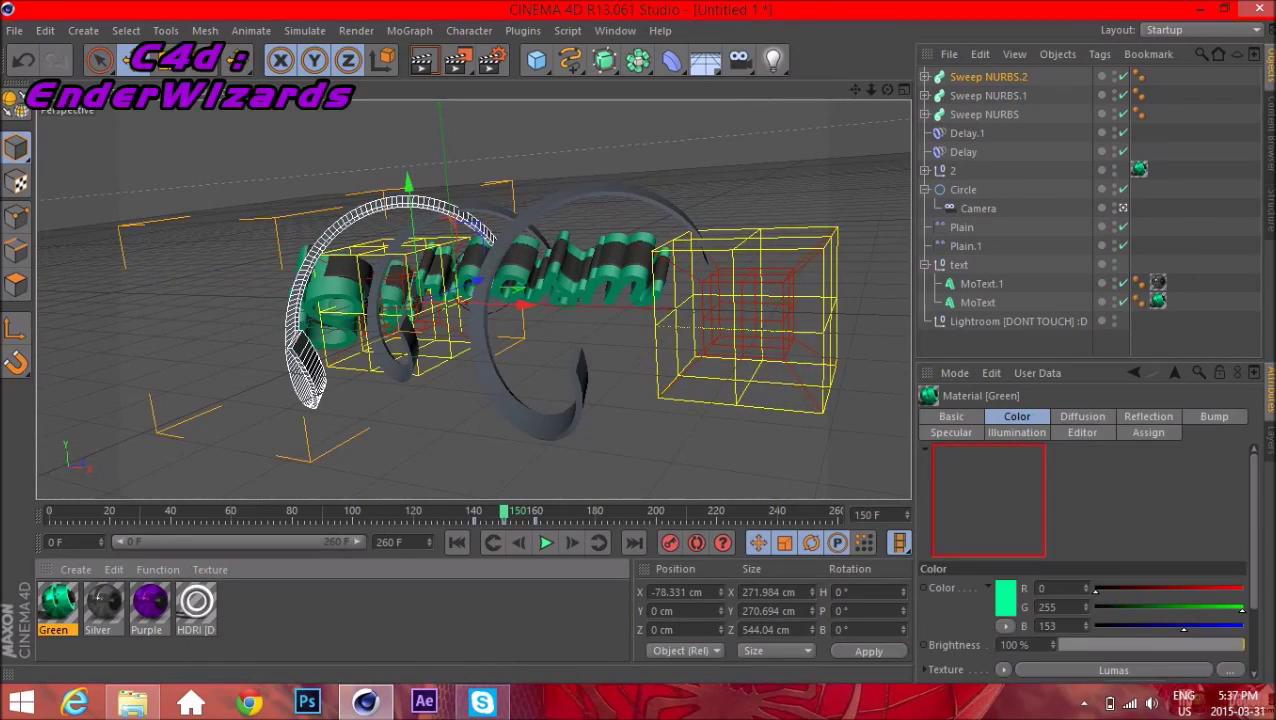
{"action": "left_click_drag", "start_coordinate": [57, 603], "coordinate": [308, 372]}
{"action": "left_click_drag", "start_coordinate": [1158, 113], "coordinate": [1158, 95]}
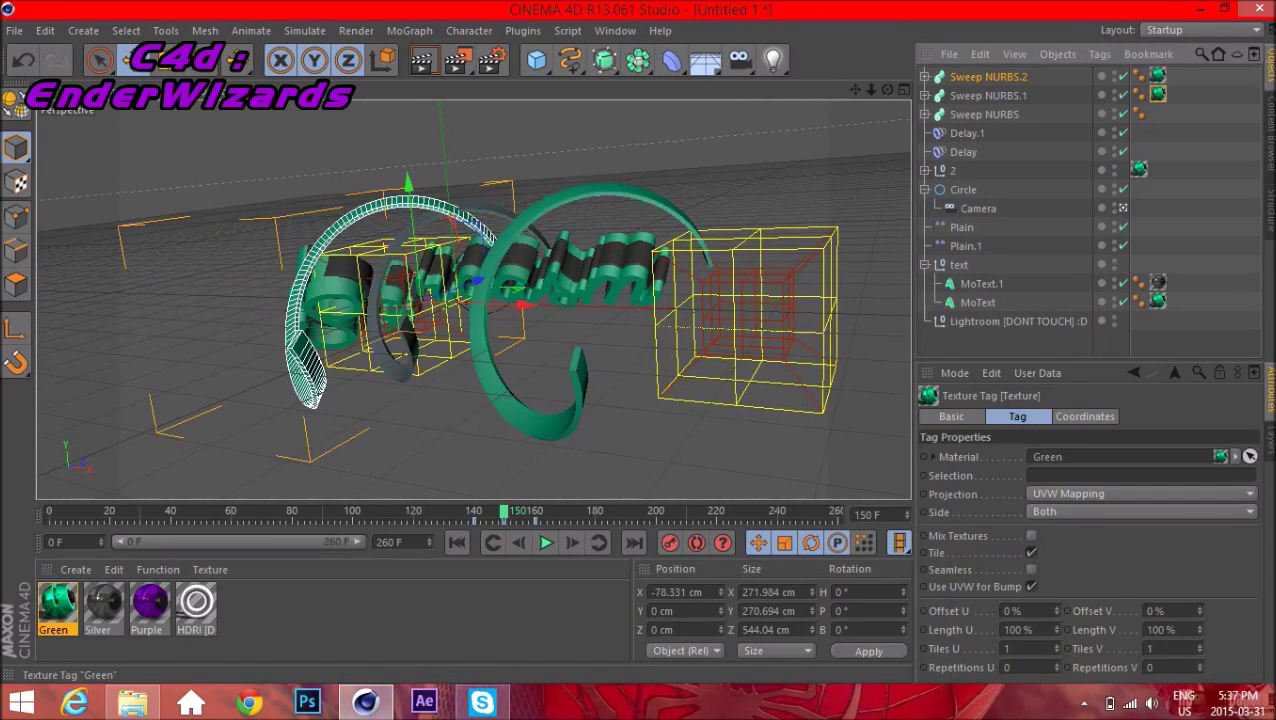
{"action": "left_click", "coordinate": [104, 603]}
{"action": "left_click", "coordinate": [1195, 220]}
{"action": "mouse_move", "coordinate": [504, 512]}
{"action": "left_mouse_down"}
{"action": "mouse_move", "coordinate": [419, 512]}
{"action": "mouse_move", "coordinate": [581, 512]}
{"action": "mouse_move", "coordinate": [231, 512]}
{"action": "mouse_move", "coordinate": [535, 511]}
{"action": "mouse_move", "coordinate": [504, 511]}
{"action": "left_mouse_up"}
Increase the End Rotation of all three Sweep NURBS together and scrub the animation to check the twist
{"action": "left_click", "coordinate": [988, 77]}
{"action": "left_click", "coordinate": [984, 114], "text": "shift"}
{"action": "left_click_drag", "start_coordinate": [1089, 495], "coordinate": [1089, 440]}
{"action": "left_click_drag", "start_coordinate": [504, 511], "coordinate": [538, 511]}
{"action": "left_click", "coordinate": [1010, 342]}
Review the Output, Save and Stereoscopic pages of the render settings
{"action": "key", "text": "ctrl+b"}
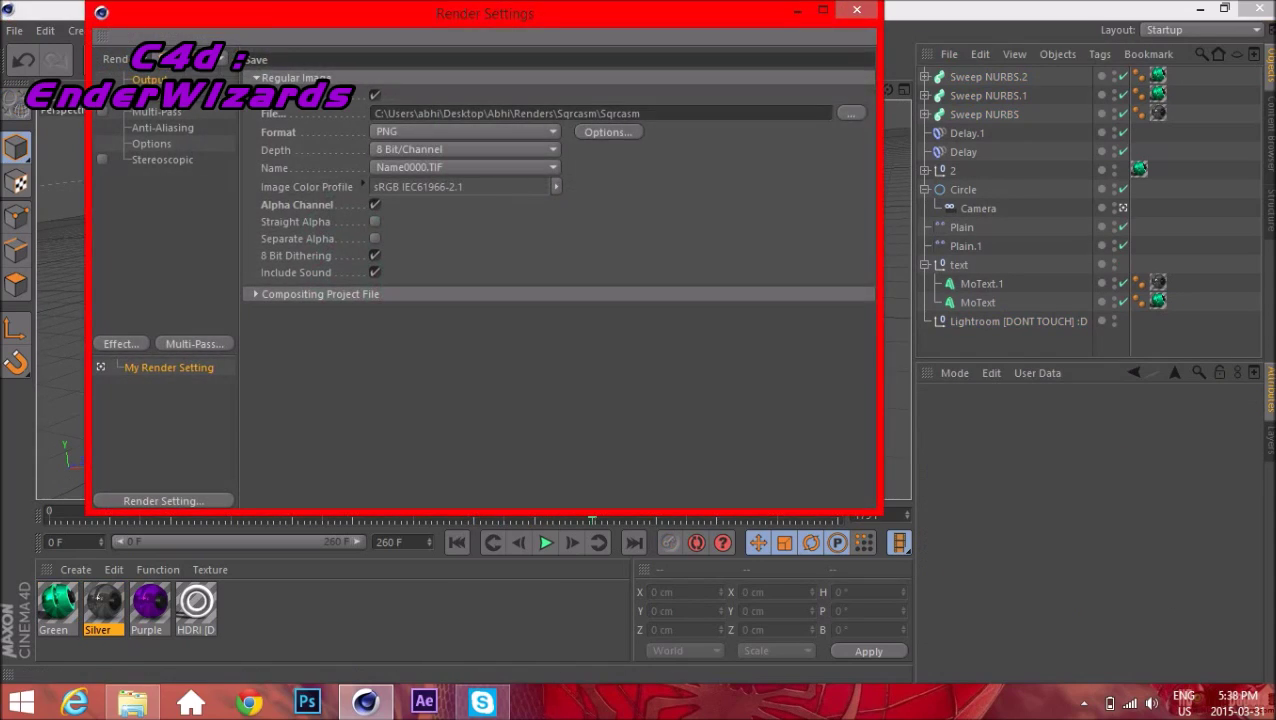
{"action": "left_click", "coordinate": [149, 80]}
{"action": "left_click", "coordinate": [145, 96]}
{"action": "left_click", "coordinate": [162, 160]}
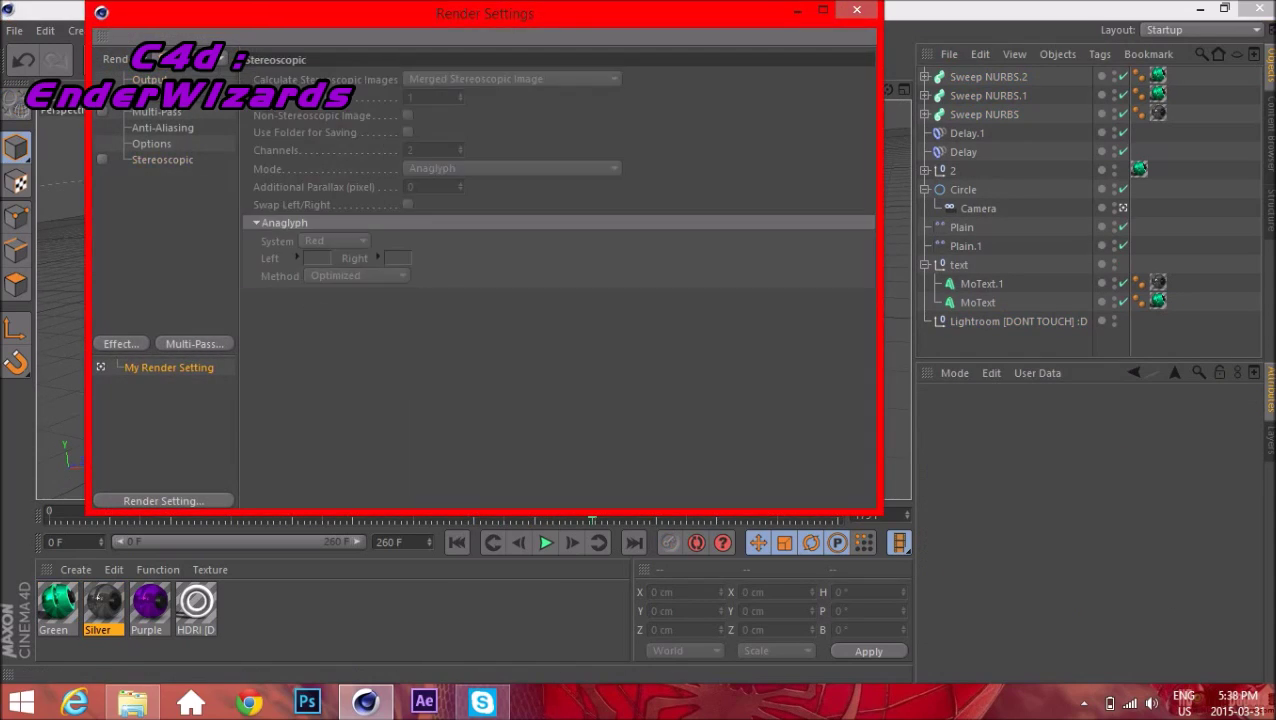
{"action": "left_click", "coordinate": [857, 10]}
Render the animation to the Picture Viewer and zoom the preview to follow the first frame
{"action": "left_click", "coordinate": [458, 60]}
{"action": "left_click", "coordinate": [473, 336]}
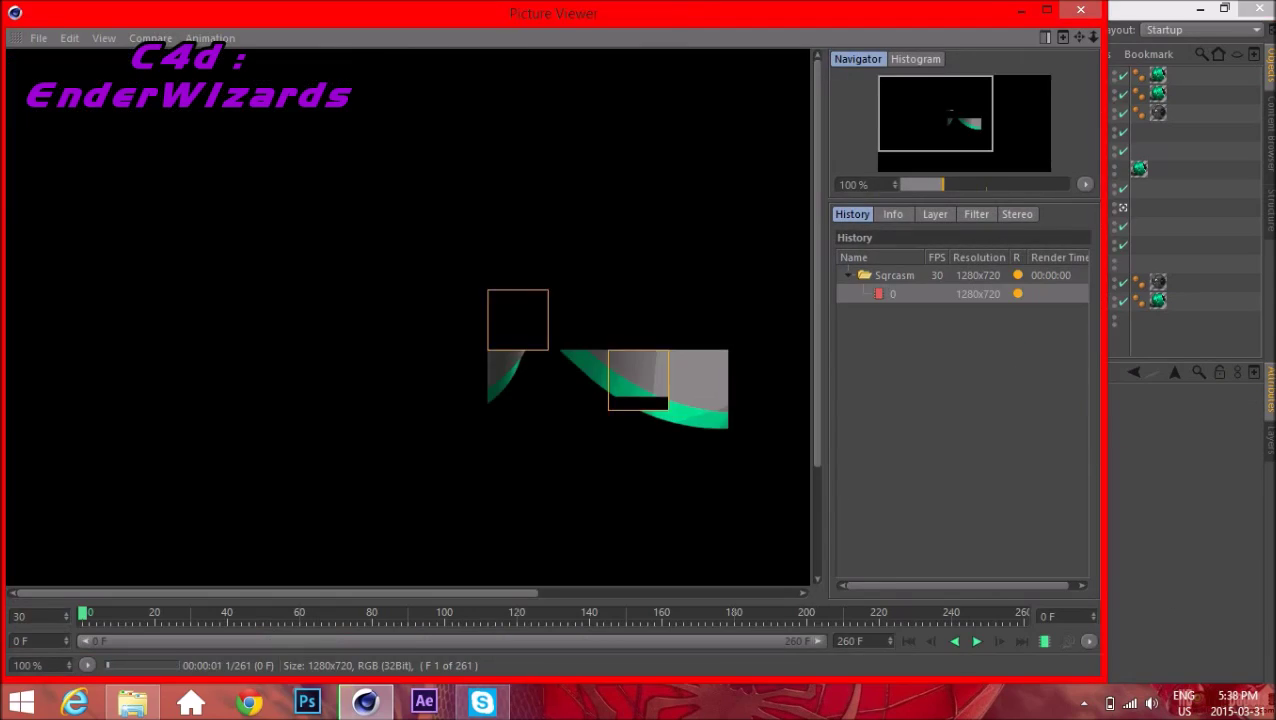
{"action": "scroll", "coordinate": [408, 317], "scroll_direction": "down", "scroll_amount": 6}
{"action": "scroll", "coordinate": [408, 317], "scroll_direction": "up", "scroll_amount": 3}
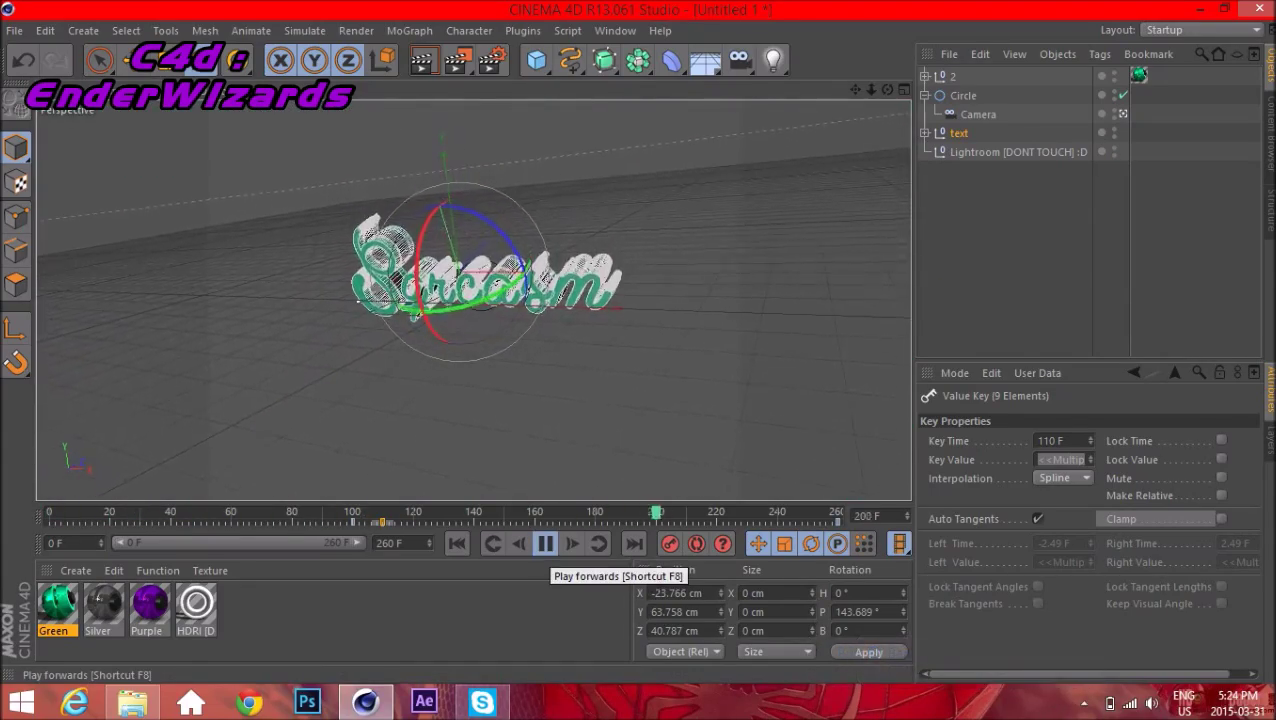
Stop playback and add a Plain effector to both MoText objects in the text group
{"action": "left_click", "coordinate": [545, 545]}
{"action": "left_click", "coordinate": [1010, 250]}
{"action": "left_click_drag", "start_coordinate": [752, 513], "coordinate": [641, 513]}
{"action": "left_click", "coordinate": [925, 133]}
{"action": "left_click", "coordinate": [981, 152]}
{"action": "left_click", "coordinate": [978, 171], "text": "shift"}
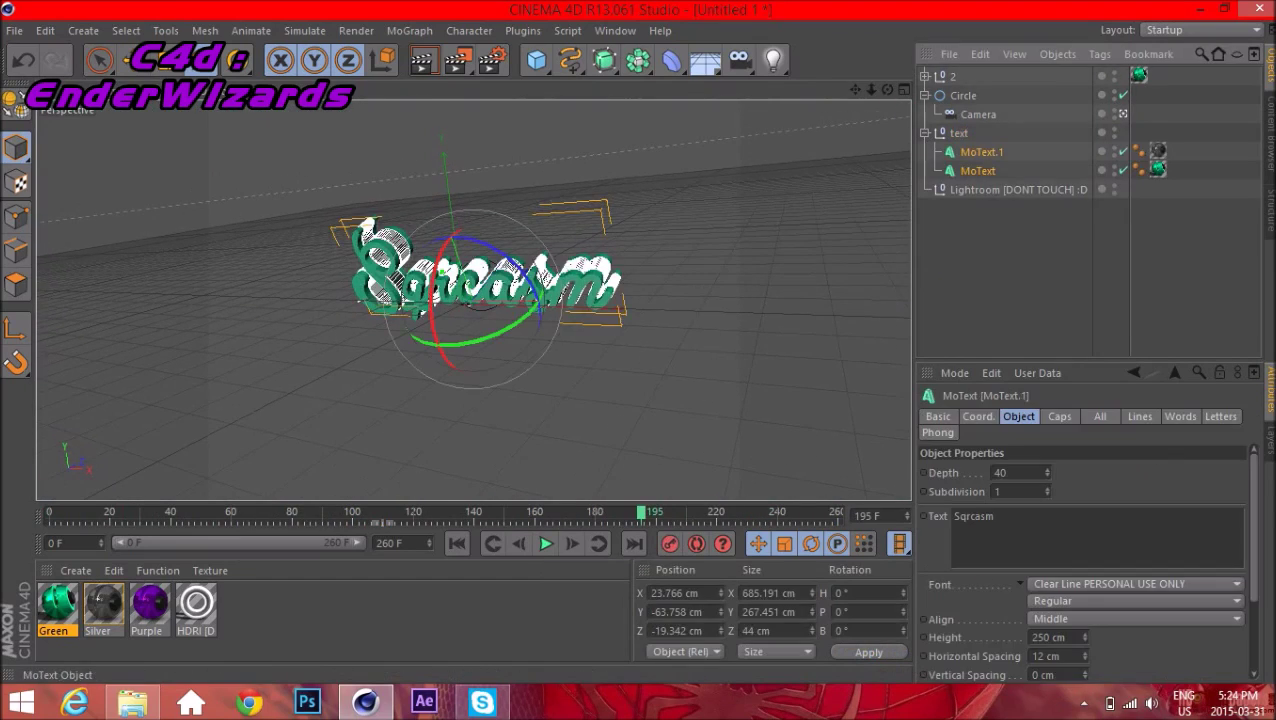
{"action": "left_click", "coordinate": [409, 30]}
{"action": "mouse_move", "coordinate": [430, 59]}
{"action": "left_click", "coordinate": [551, 84]}
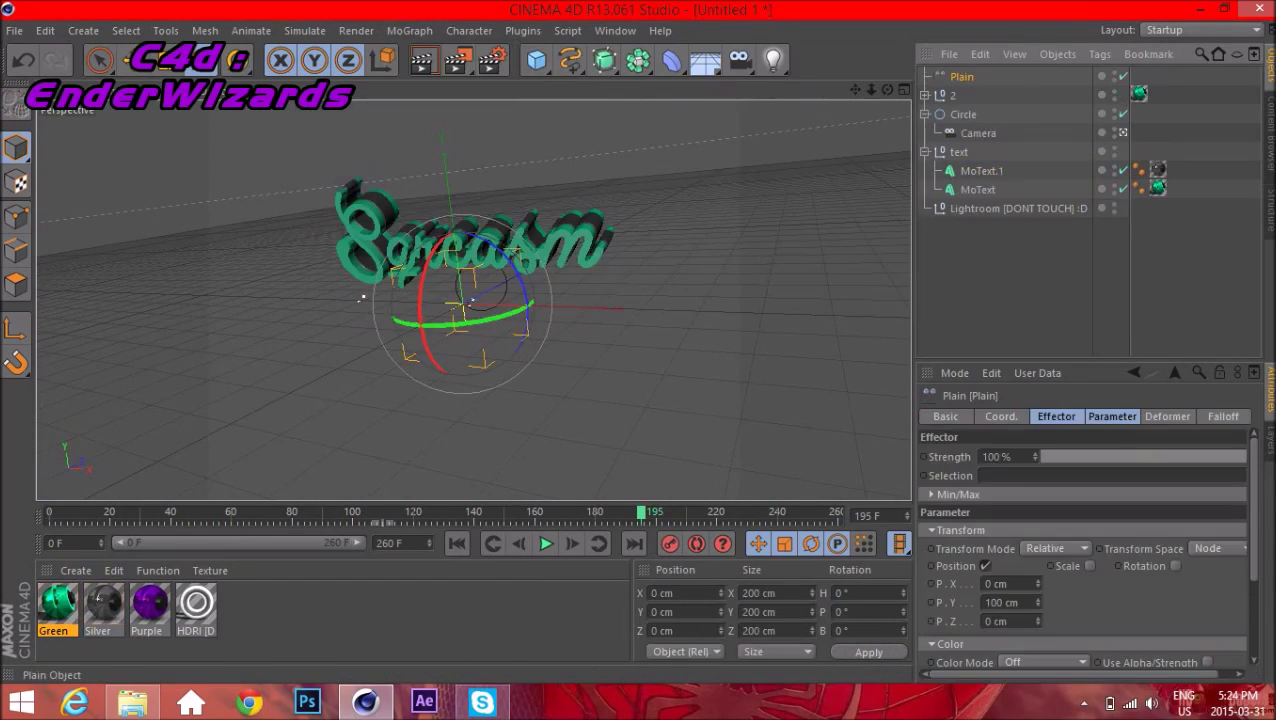
Set the Plain effector's position offset to Y 0 cm and Z -130 cm and give it a box-shaped falloff
{"action": "left_click", "coordinate": [1018, 603]}
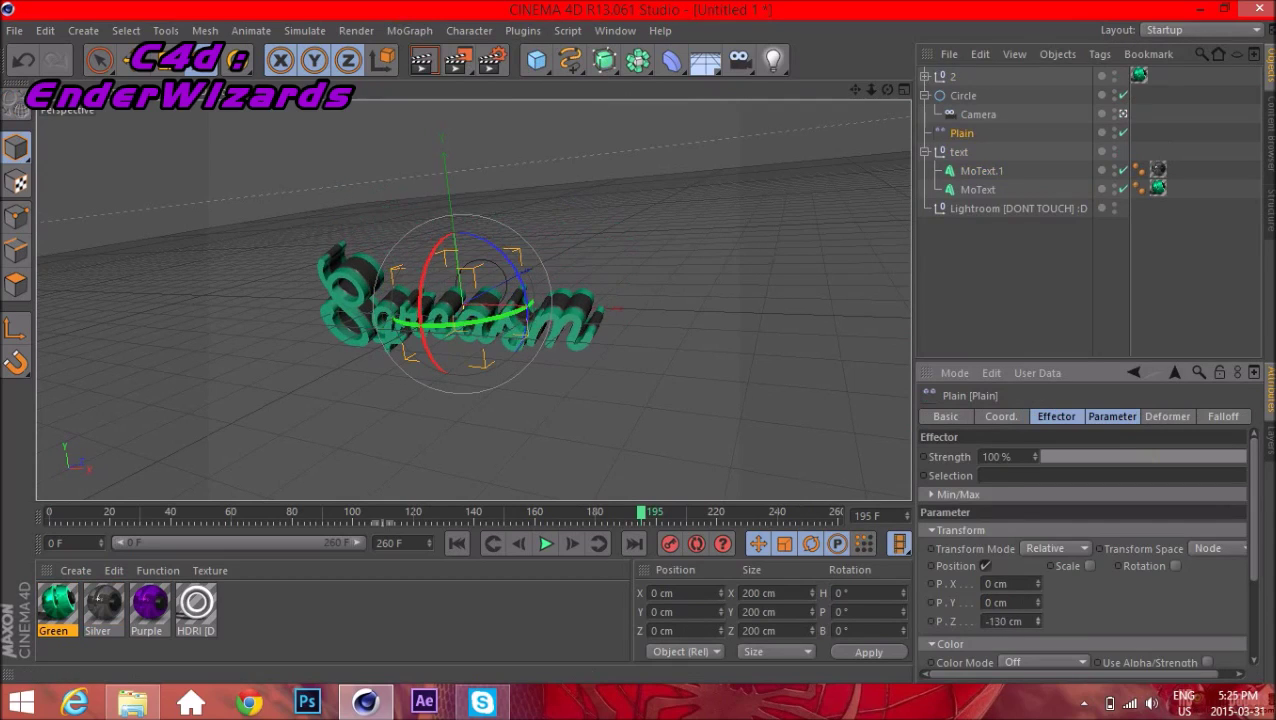
{"action": "left_click", "coordinate": [1223, 416]}
{"action": "left_click", "coordinate": [1031, 456]}
{"action": "left_click", "coordinate": [1000, 477]}
Keyframe the Plain effector moving along X from about -629 cm on frame 140 to about 454 cm on frame 150
{"action": "left_click", "coordinate": [132, 60]}
{"action": "left_click_drag", "start_coordinate": [573, 308], "coordinate": [360, 300]}
{"action": "left_click", "coordinate": [670, 544]}
{"action": "left_click_drag", "start_coordinate": [642, 513], "coordinate": [402, 513]}
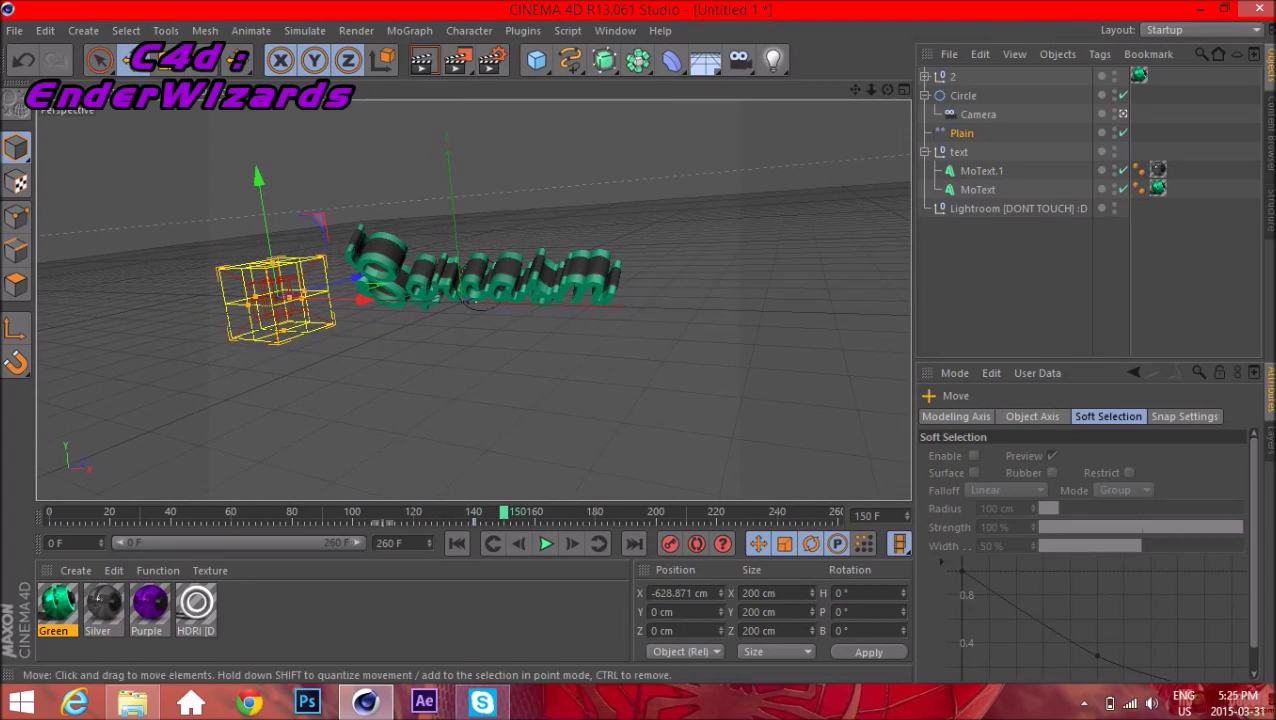
{"action": "left_click_drag", "start_coordinate": [366, 299], "coordinate": [727, 310]}
{"action": "left_click", "coordinate": [670, 544]}
{"action": "mouse_move", "coordinate": [504, 513]}
{"action": "left_mouse_down"}
{"action": "mouse_move", "coordinate": [484, 513]}
{"action": "mouse_move", "coordinate": [504, 513]}
{"action": "left_mouse_up"}
Enable rotation on the Plain effector and set it to H 21°, P 10° and B 22°
{"action": "left_click", "coordinate": [962, 133]}
{"action": "left_click", "coordinate": [1056, 417]}
{"action": "left_click", "coordinate": [1112, 417]}
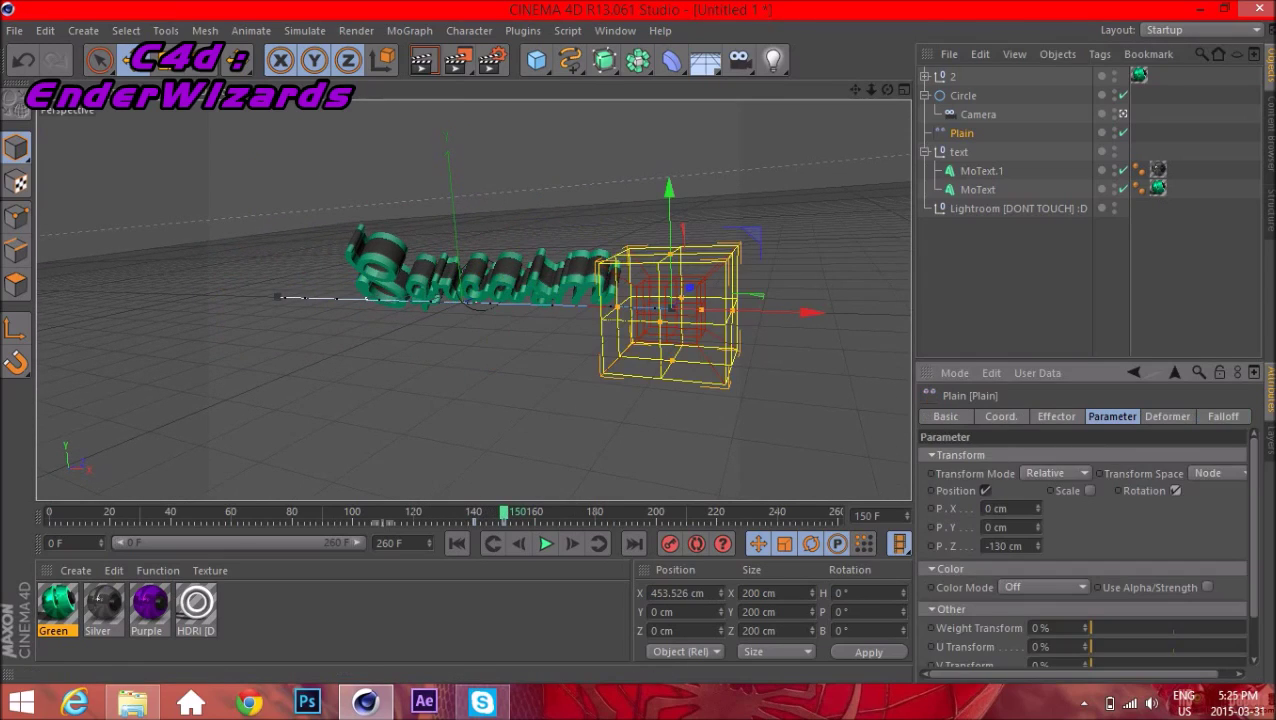
{"action": "left_click_drag", "start_coordinate": [504, 513], "coordinate": [486, 513]}
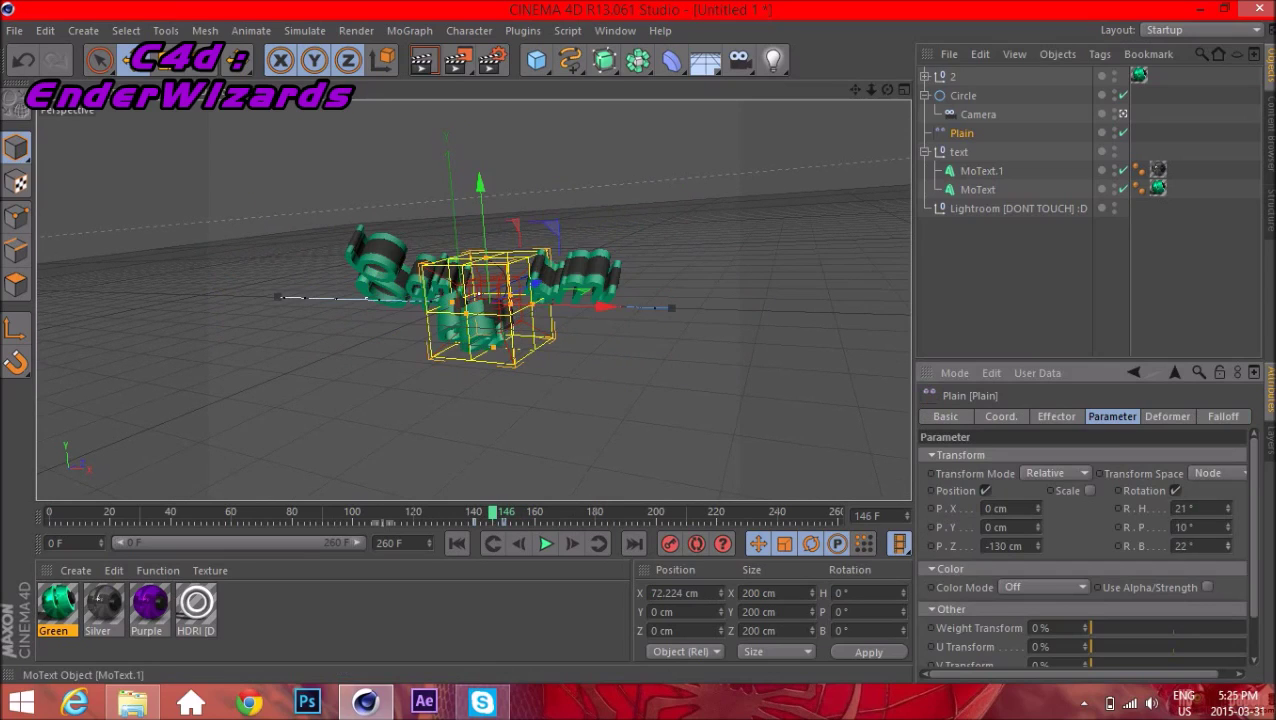
Add a Delay effector to both MoText objects
{"action": "left_click", "coordinate": [981, 171]}
{"action": "left_click", "coordinate": [980, 190], "text": "shift"}
{"action": "left_click", "coordinate": [410, 31]}
{"action": "mouse_move", "coordinate": [427, 57]}
{"action": "left_click", "coordinate": [554, 128]}
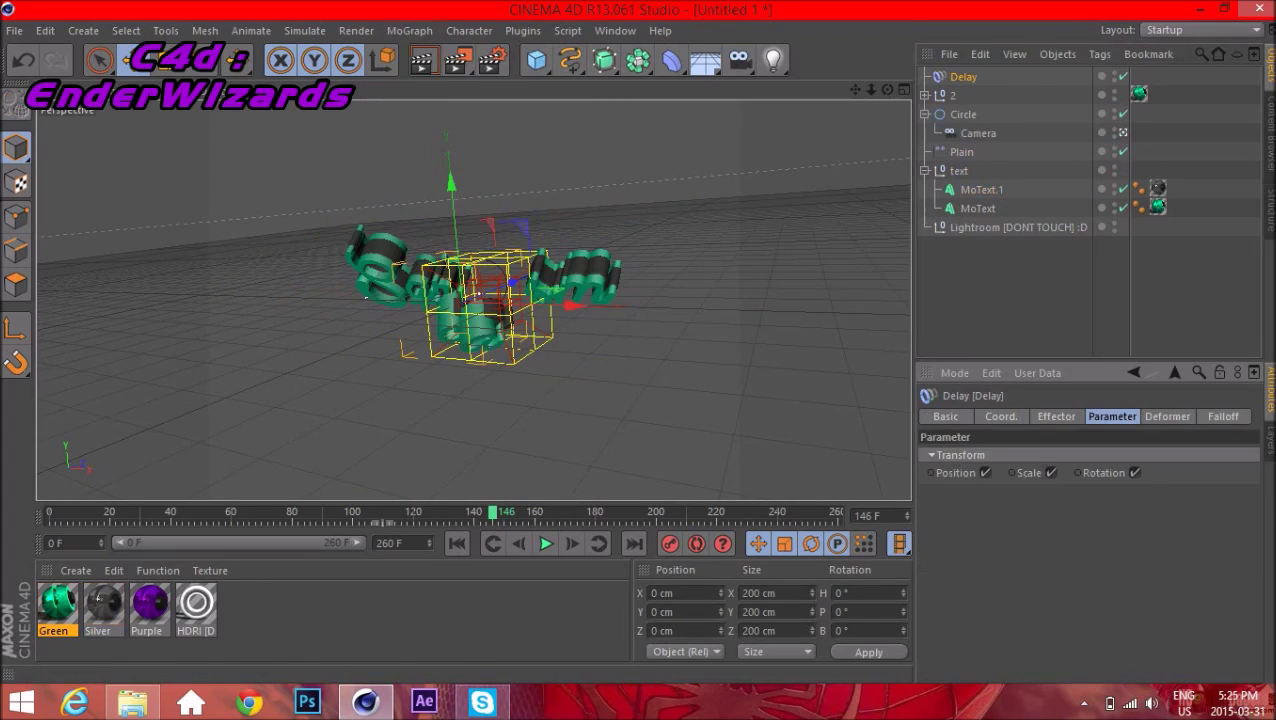
Change the Delay effector's mode, raise its strength slightly and play the animation to check the text motion
{"action": "left_click", "coordinate": [1056, 417]}
{"action": "left_click", "coordinate": [1100, 500]}
{"action": "left_click", "coordinate": [1030, 556]}
{"action": "left_click_drag", "start_coordinate": [1150, 456], "coordinate": [1169, 456]}
{"action": "left_click", "coordinate": [1010, 300]}
{"action": "mouse_move", "coordinate": [492, 513]}
{"action": "left_mouse_down"}
{"action": "mouse_move", "coordinate": [433, 513]}
{"action": "mouse_move", "coordinate": [486, 513]}
{"action": "left_mouse_up"}
{"action": "left_click", "coordinate": [545, 543]}
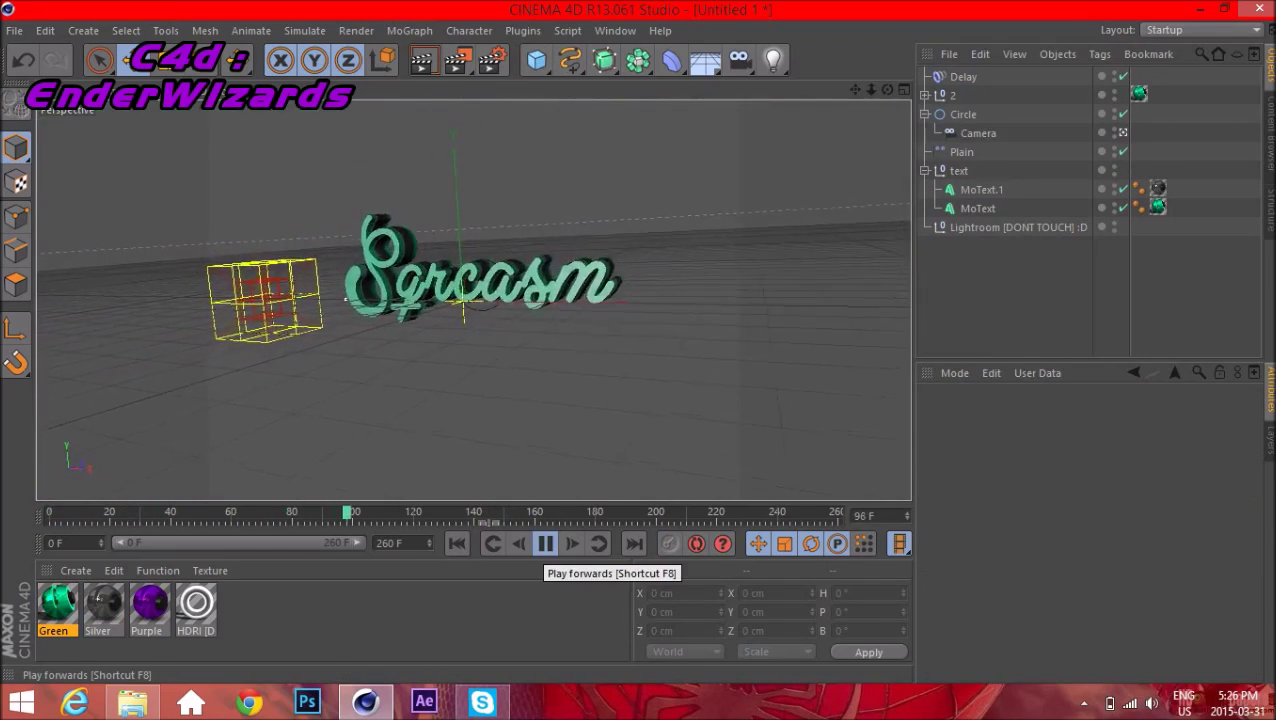
{"action": "left_click", "coordinate": [545, 543]}
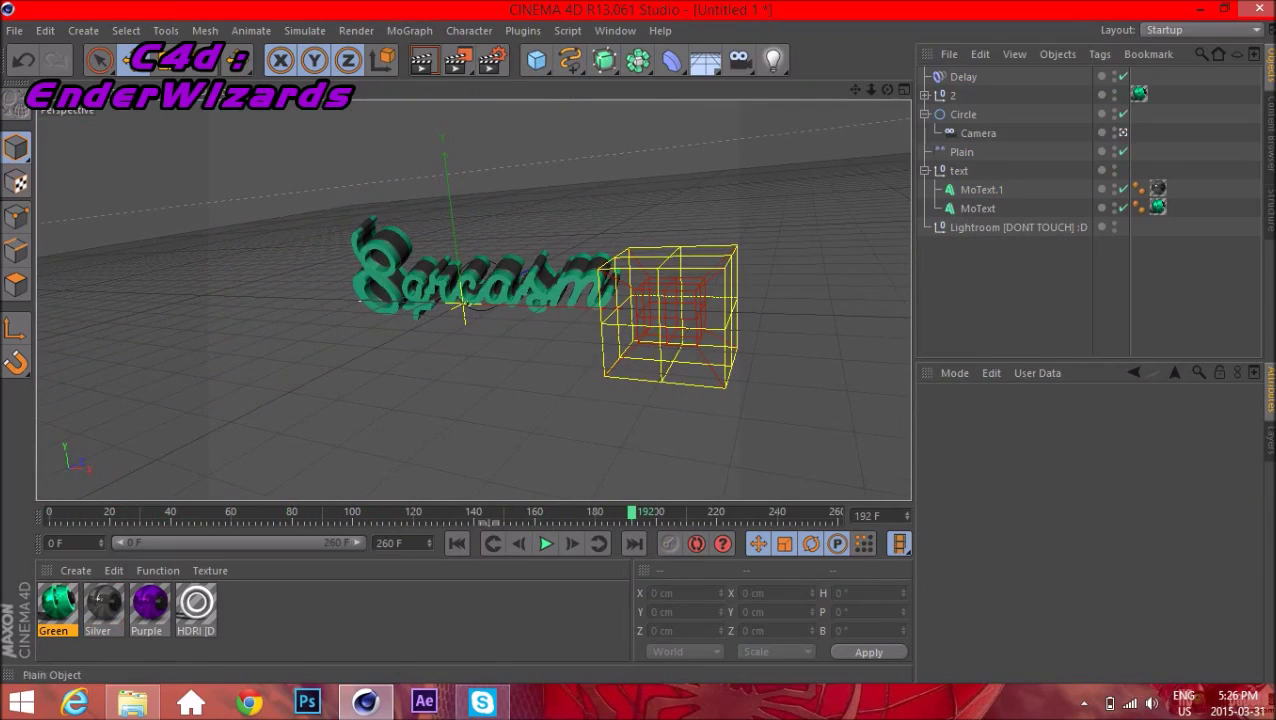
Shift the Plain effector's end keyframe further along the timeline to slow its pass through the text
{"action": "left_click", "coordinate": [962, 152]}
{"action": "left_click_drag", "start_coordinate": [499, 523], "coordinate": [546, 523]}
{"action": "left_click_drag", "start_coordinate": [632, 513], "coordinate": [751, 513]}
Rotate the Circle that carries the camera and play the animation from frame 0 to check the camera move
{"action": "left_click", "coordinate": [963, 115]}
{"action": "left_click", "coordinate": [239, 60]}
{"action": "left_click_drag", "start_coordinate": [484, 300], "coordinate": [705, 300]}
{"action": "mouse_move", "coordinate": [50, 522]}
{"action": "left_mouse_down"}
{"action": "mouse_move", "coordinate": [838, 522]}
{"action": "mouse_move", "coordinate": [49, 513]}
{"action": "left_mouse_up"}
{"action": "left_click", "coordinate": [1017, 228]}
{"action": "left_click", "coordinate": [460, 450]}
{"action": "left_click", "coordinate": [546, 544]}
{"action": "left_click", "coordinate": [546, 544]}
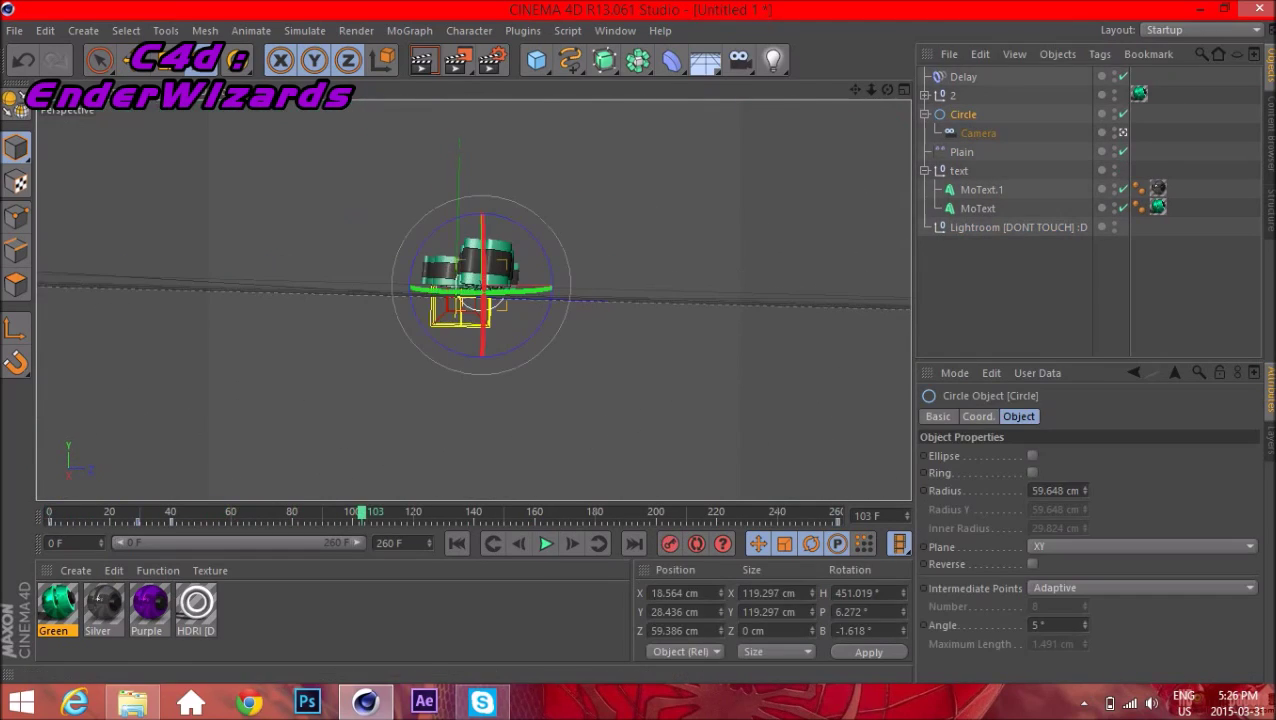
Try deleting the Circle's keyframe at the end of the timeline and play the animation
{"action": "left_click_drag", "start_coordinate": [362, 513], "coordinate": [256, 513]}
{"action": "key", "text": "ctrl+z"}
{"action": "left_click", "coordinate": [963, 115]}
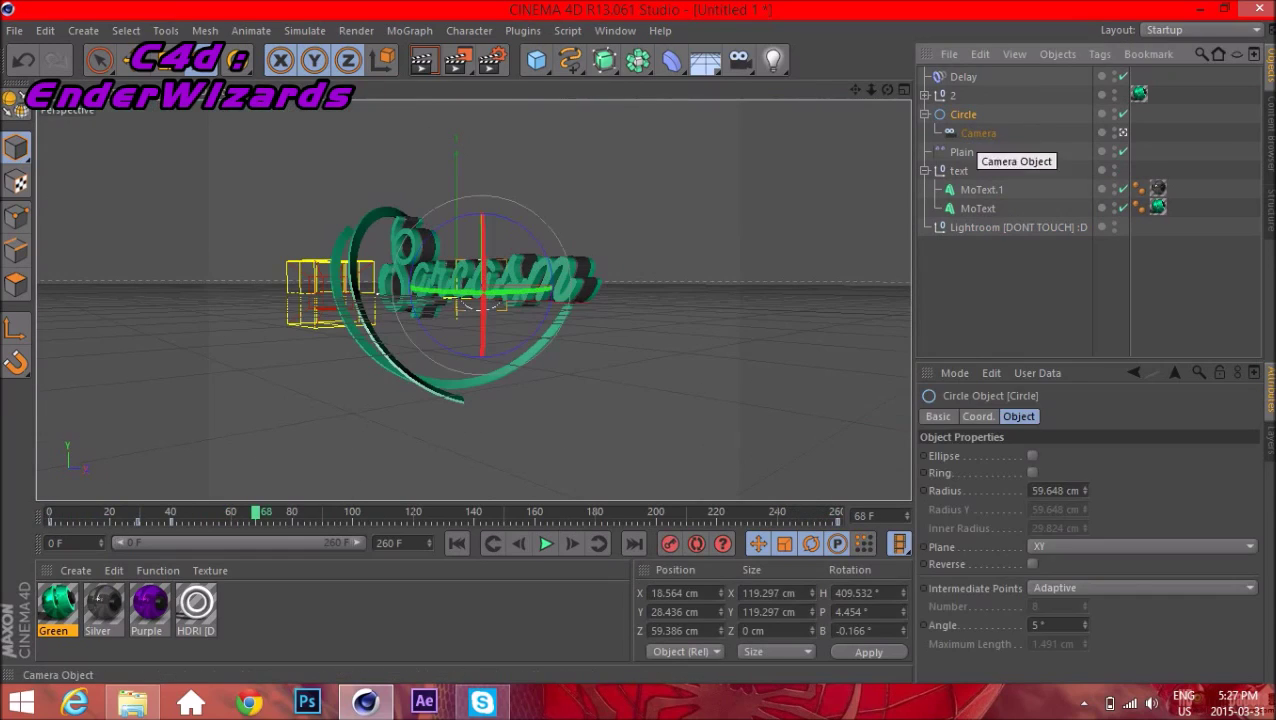
{"action": "left_click_drag", "start_coordinate": [807, 522], "coordinate": [841, 522]}
{"action": "key", "text": "Delete"}
{"action": "left_click_drag", "start_coordinate": [256, 513], "coordinate": [259, 513]}
{"action": "left_click", "coordinate": [545, 543]}
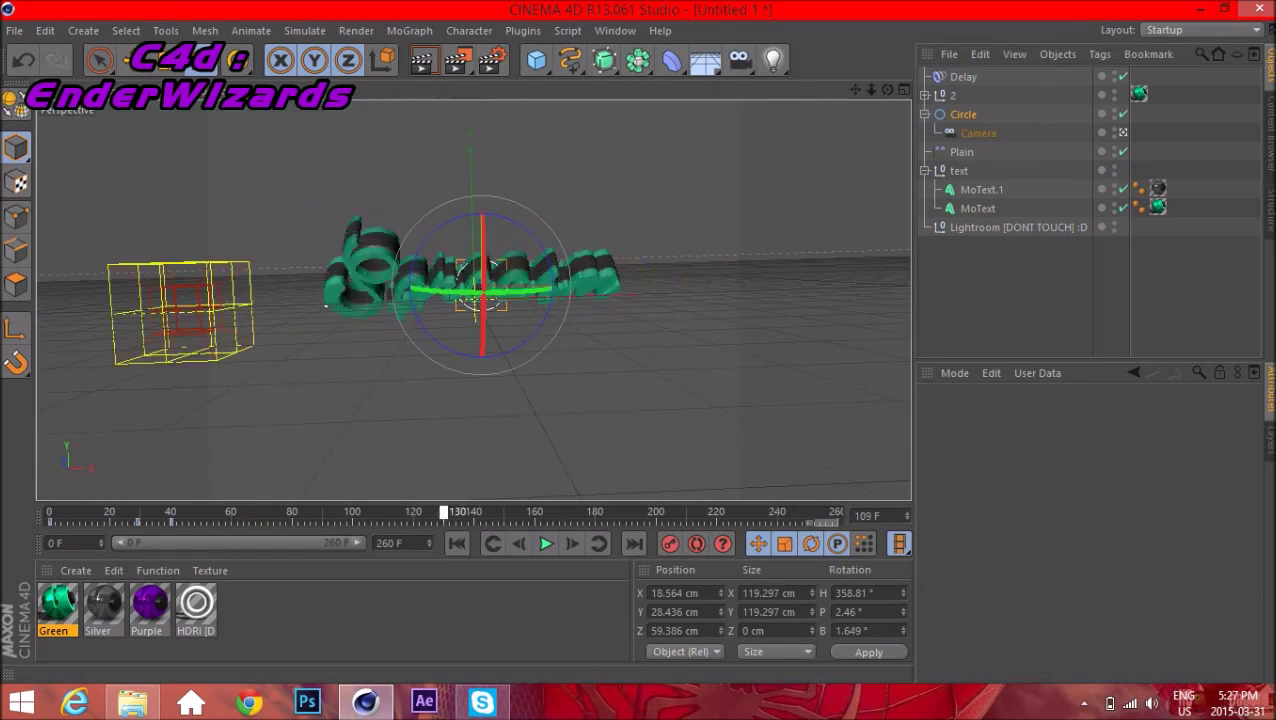
{"action": "left_click", "coordinate": [545, 543]}
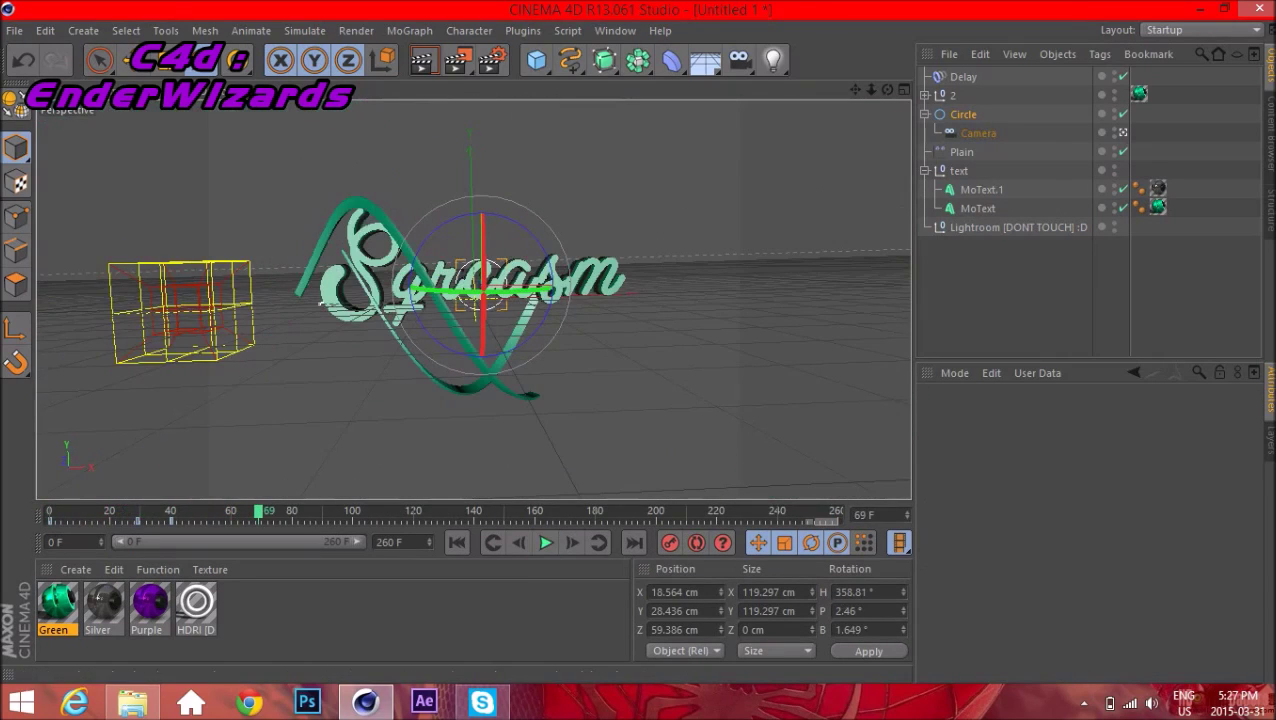
Undo the deletion of the Circle's end keyframe
{"action": "left_click_drag", "start_coordinate": [269, 521], "coordinate": [48, 521]}
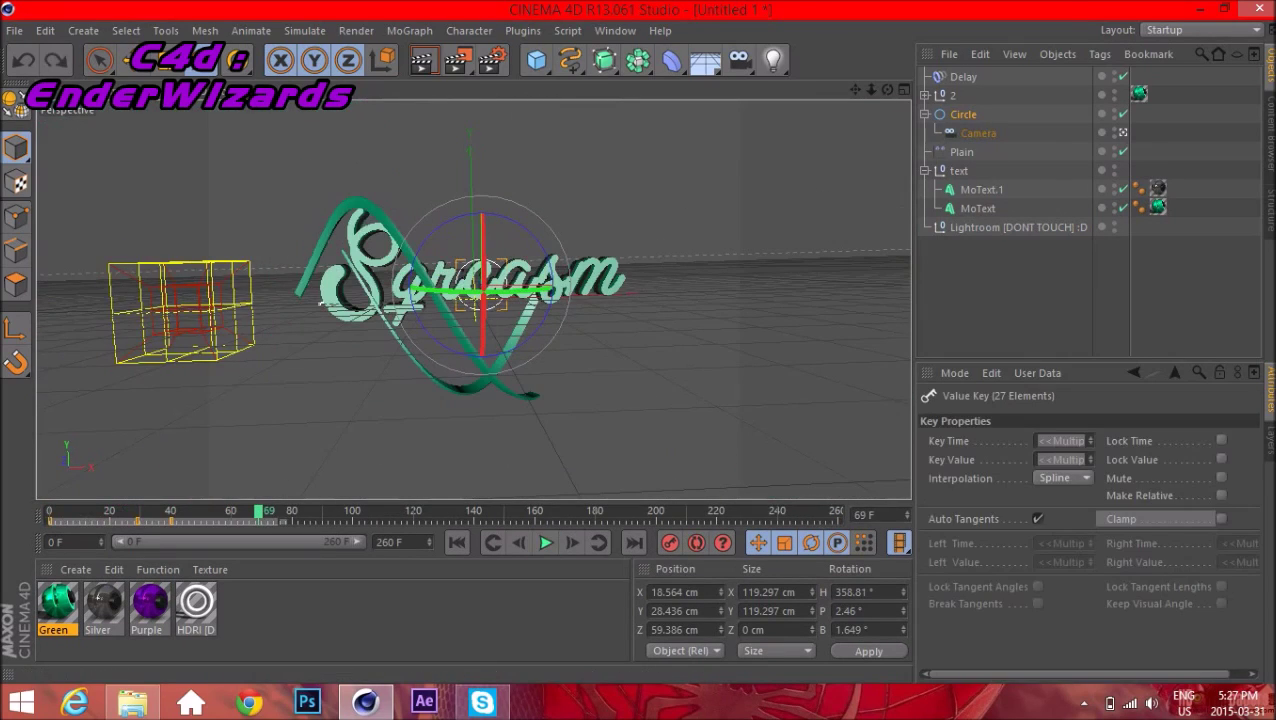
{"action": "key", "text": "ctrl+z"}
{"action": "key", "text": "ctrl+z"}
{"action": "key", "text": "ctrl+z"}
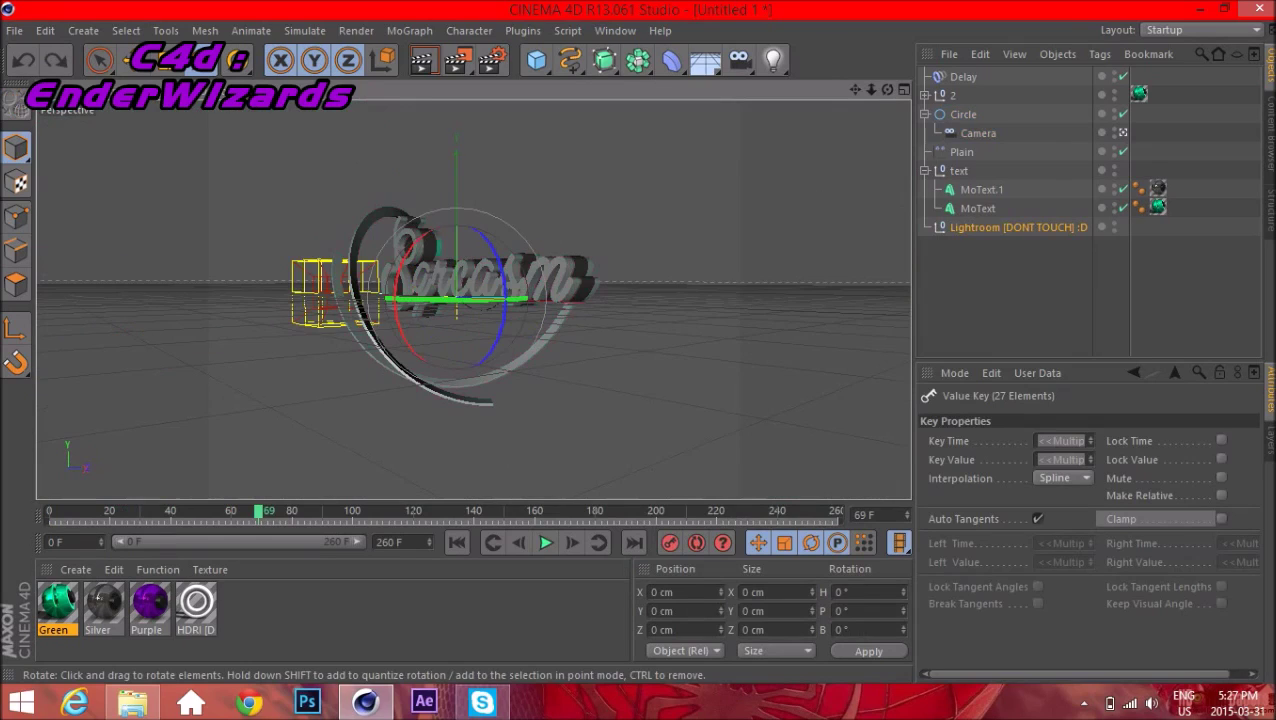
Rotate the Circle that carries the camera at frame 250 and record a keyframe for it
{"action": "left_click_drag", "start_coordinate": [259, 512], "coordinate": [798, 512]}
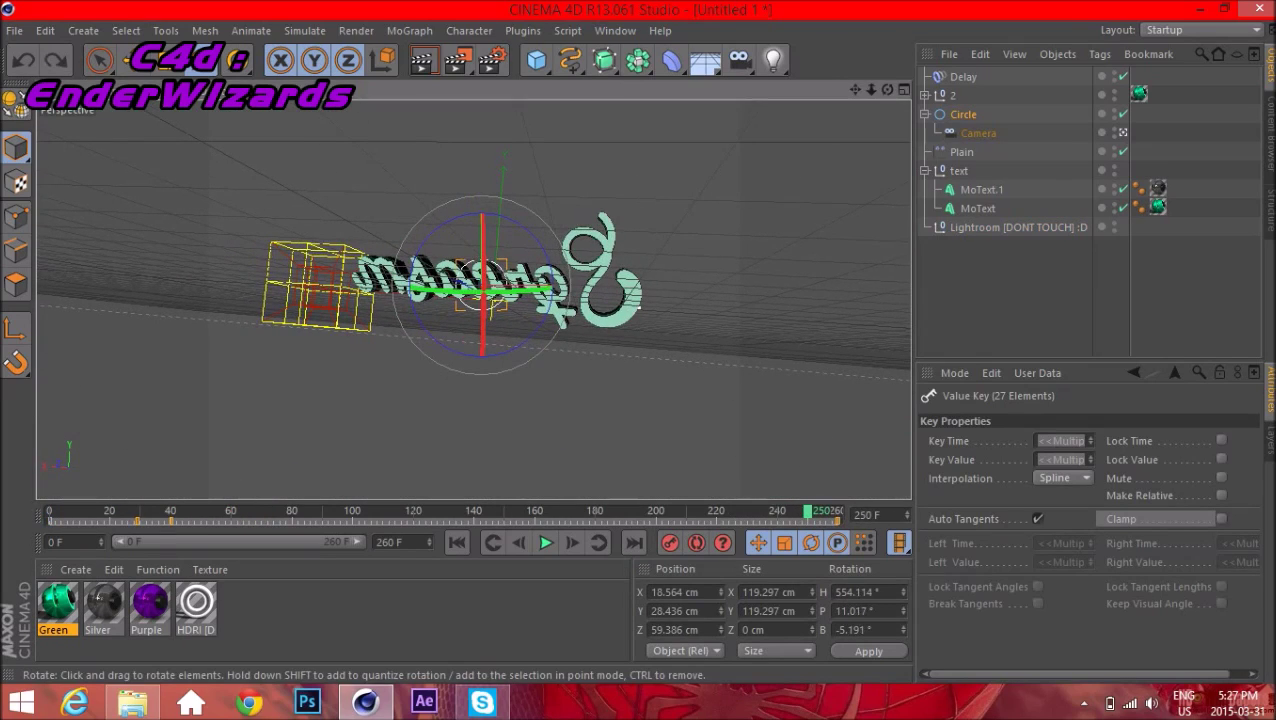
{"action": "left_click", "coordinate": [1004, 292]}
{"action": "left_click", "coordinate": [963, 114]}
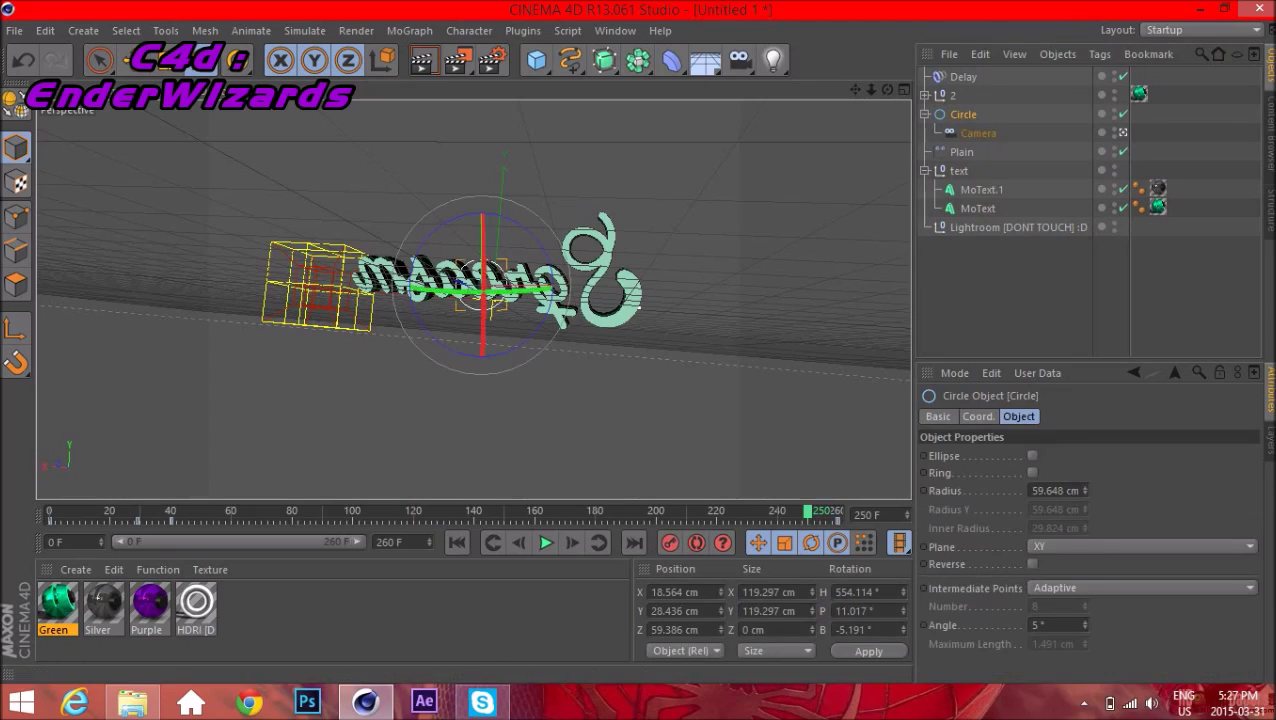
{"action": "left_click", "coordinate": [171, 512]}
{"action": "left_click_drag", "start_coordinate": [430, 291], "coordinate": [638, 291]}
{"action": "left_click", "coordinate": [670, 543]}
Play the animation from frame 0 to check the camera orbit and the Plain effector's pass through the text
{"action": "left_click_drag", "start_coordinate": [808, 512], "coordinate": [50, 512]}
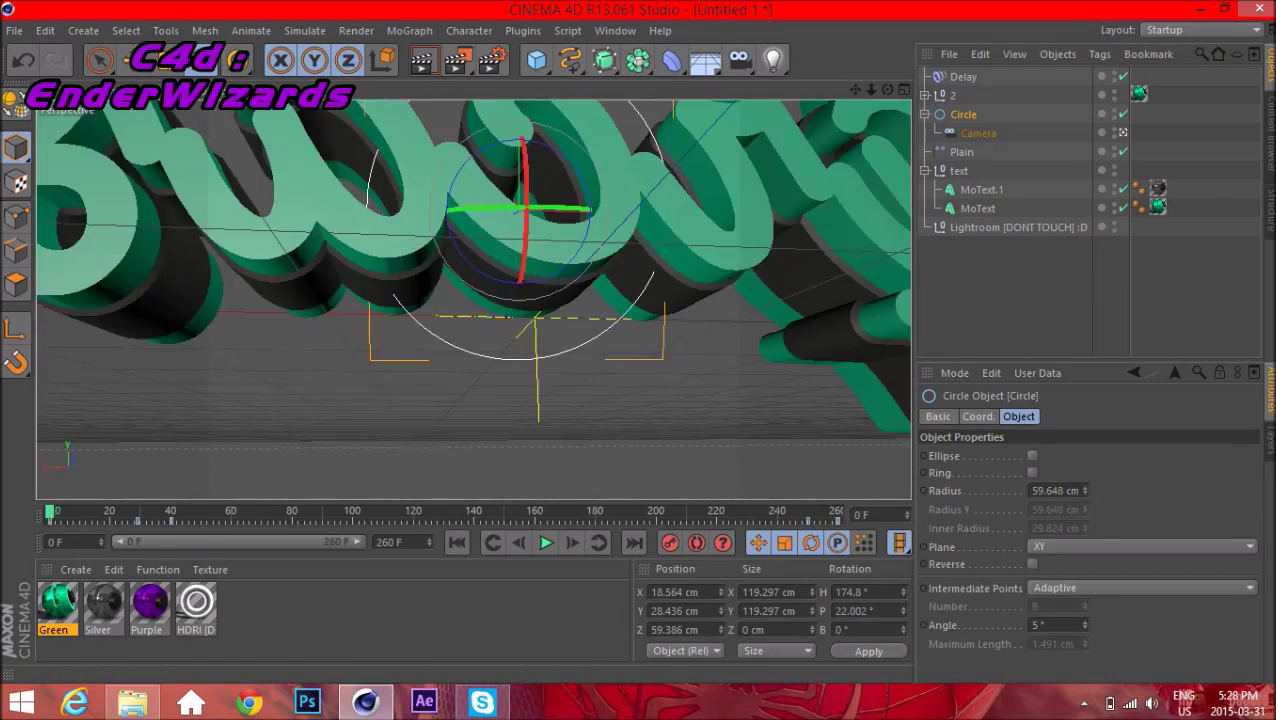
{"action": "left_click", "coordinate": [545, 542]}
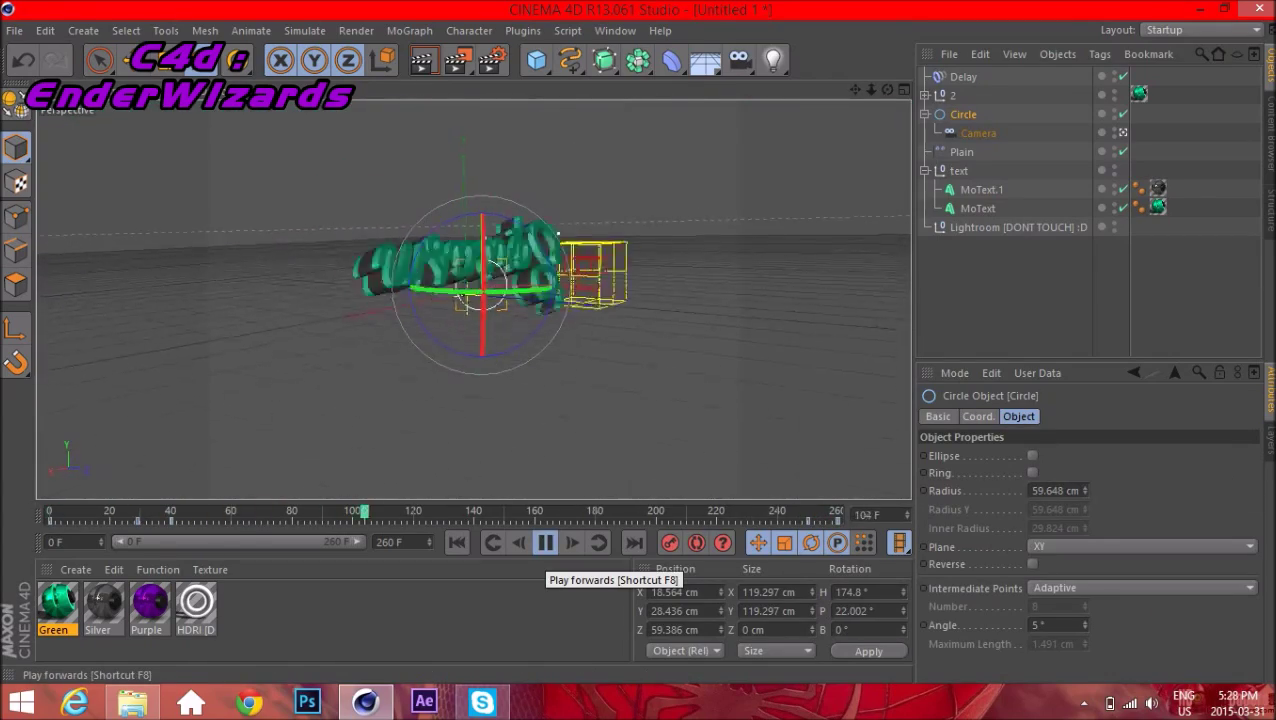
{"action": "left_click", "coordinate": [545, 543]}
{"action": "left_click", "coordinate": [600, 408]}
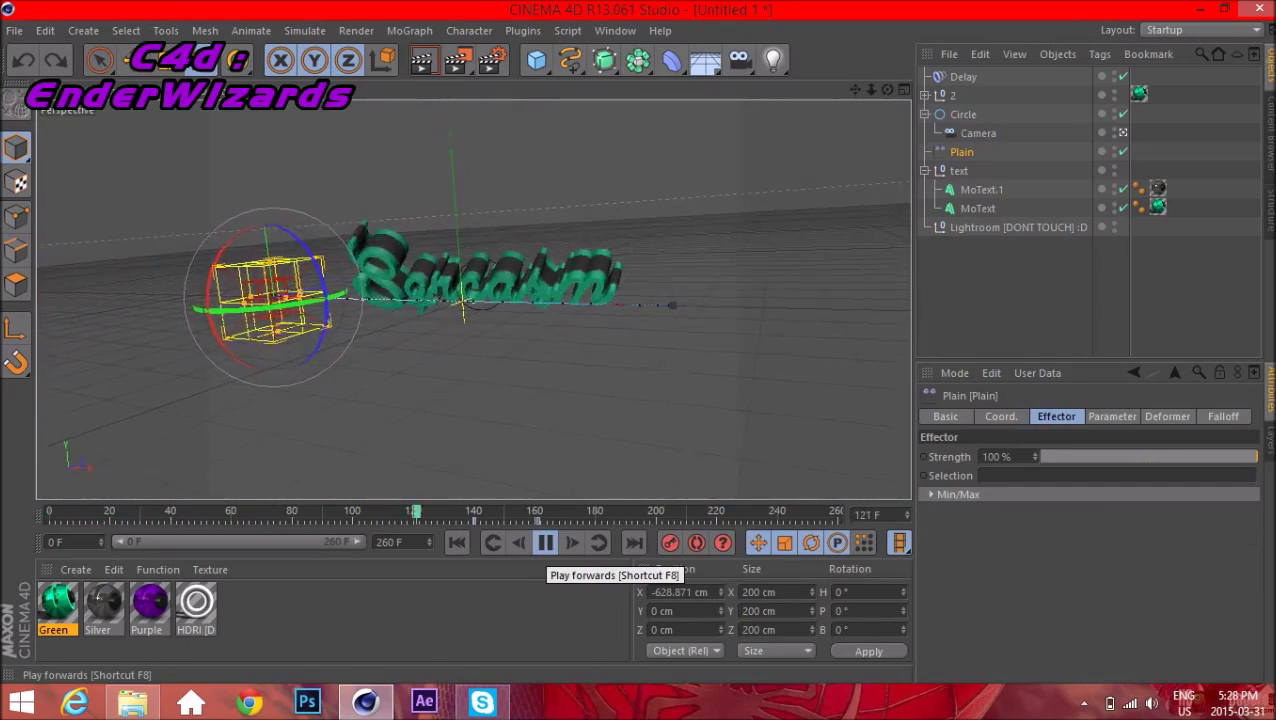
{"action": "left_click", "coordinate": [546, 543]}
Select the text group and replay the animation to examine the timing of the text
{"action": "left_click", "coordinate": [959, 171]}
{"action": "left_click_drag", "start_coordinate": [641, 513], "coordinate": [794, 513]}
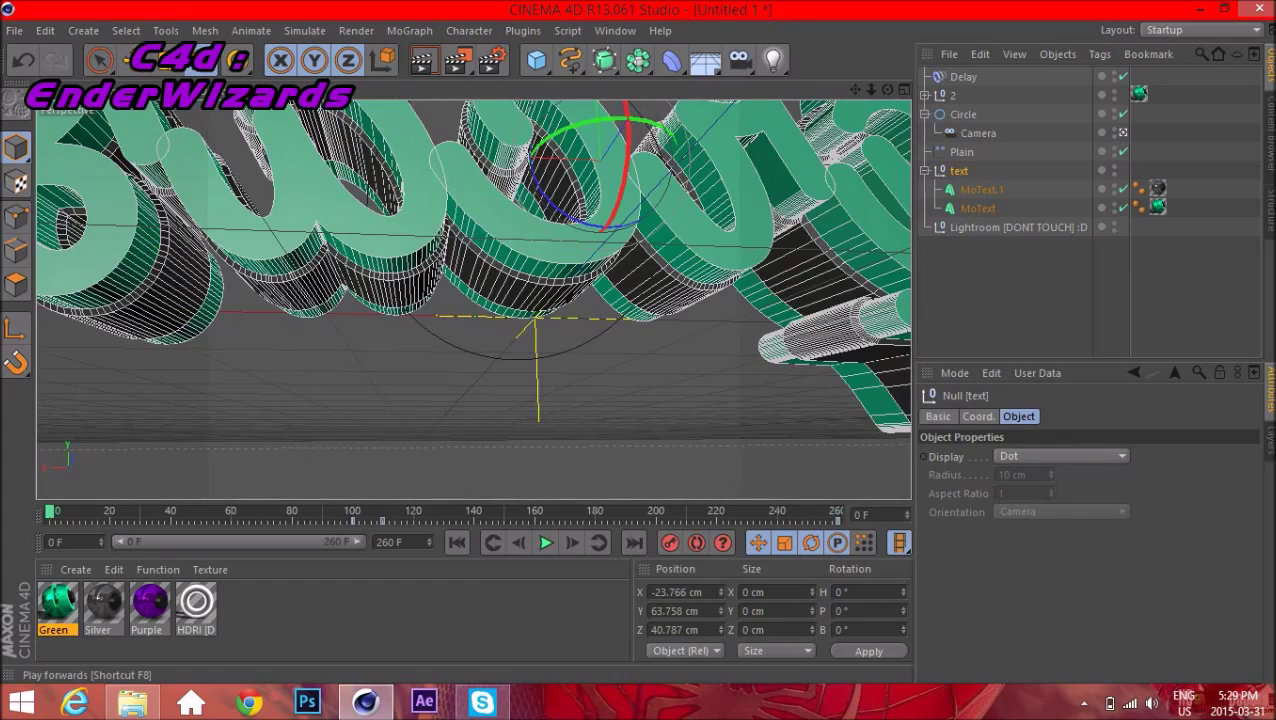
{"action": "left_click", "coordinate": [545, 542]}
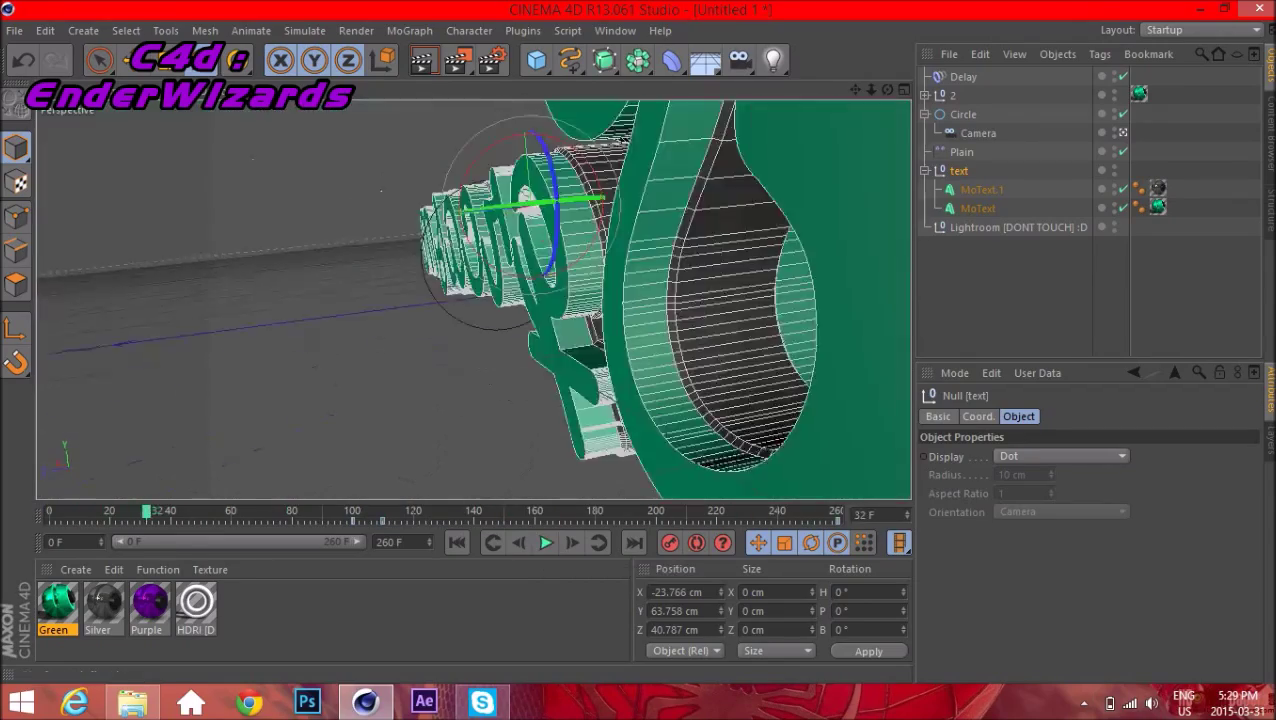
{"action": "left_click", "coordinate": [545, 542]}
At frame 40, add a second Plain effector to both MoText objects and give it a Box falloff
{"action": "left_click_drag", "start_coordinate": [771, 511], "coordinate": [171, 511]}
{"action": "left_click", "coordinate": [982, 190]}
{"action": "left_click", "coordinate": [978, 209]}
{"action": "left_click", "coordinate": [982, 190]}
{"action": "left_click", "coordinate": [409, 30]}
{"action": "mouse_move", "coordinate": [430, 53]}
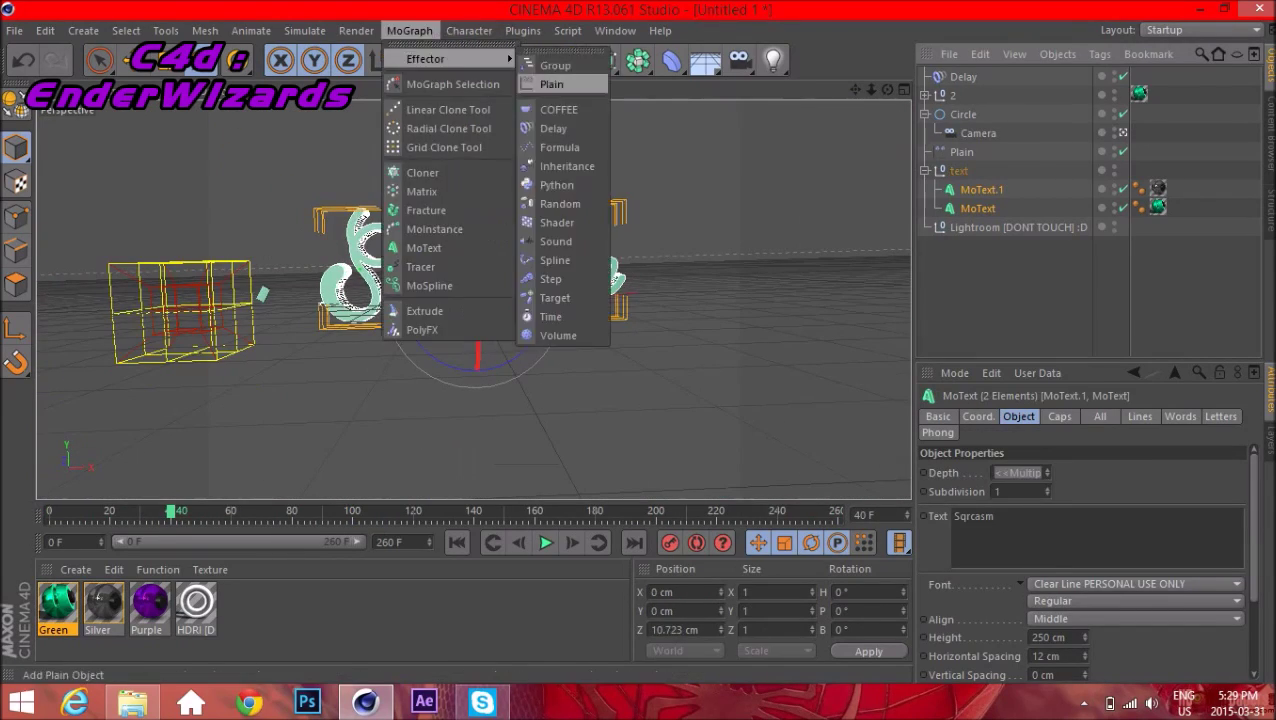
{"action": "left_click", "coordinate": [555, 83]}
{"action": "left_click", "coordinate": [1223, 416]}
{"action": "left_click", "coordinate": [1031, 456]}
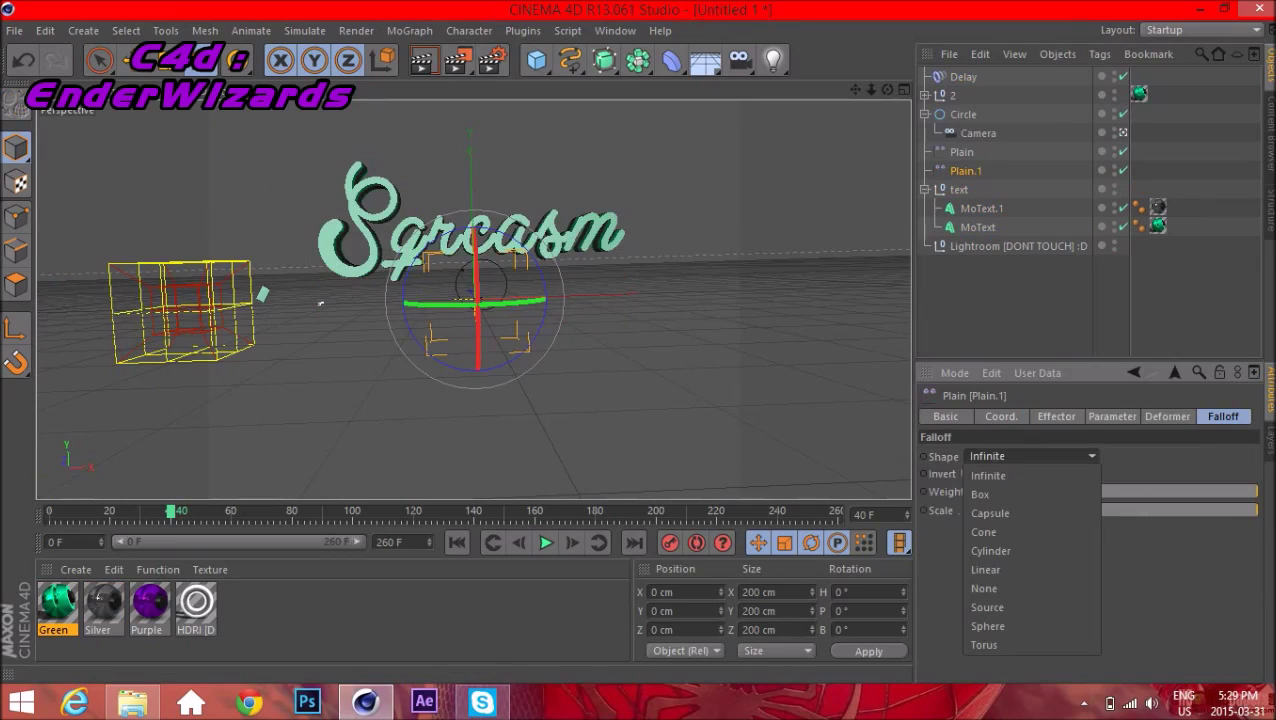
{"action": "left_click", "coordinate": [988, 494]}
Turn off the new Plain effector's position effect and enable rotation with R.P set to 360°
{"action": "left_click", "coordinate": [1056, 416]}
{"action": "left_click", "coordinate": [1112, 416]}
{"action": "left_click", "coordinate": [986, 491]}
{"action": "left_click", "coordinate": [1139, 491]}
{"action": "double_click", "coordinate": [1146, 527]}
{"action": "key", "text": "BackSpace"}
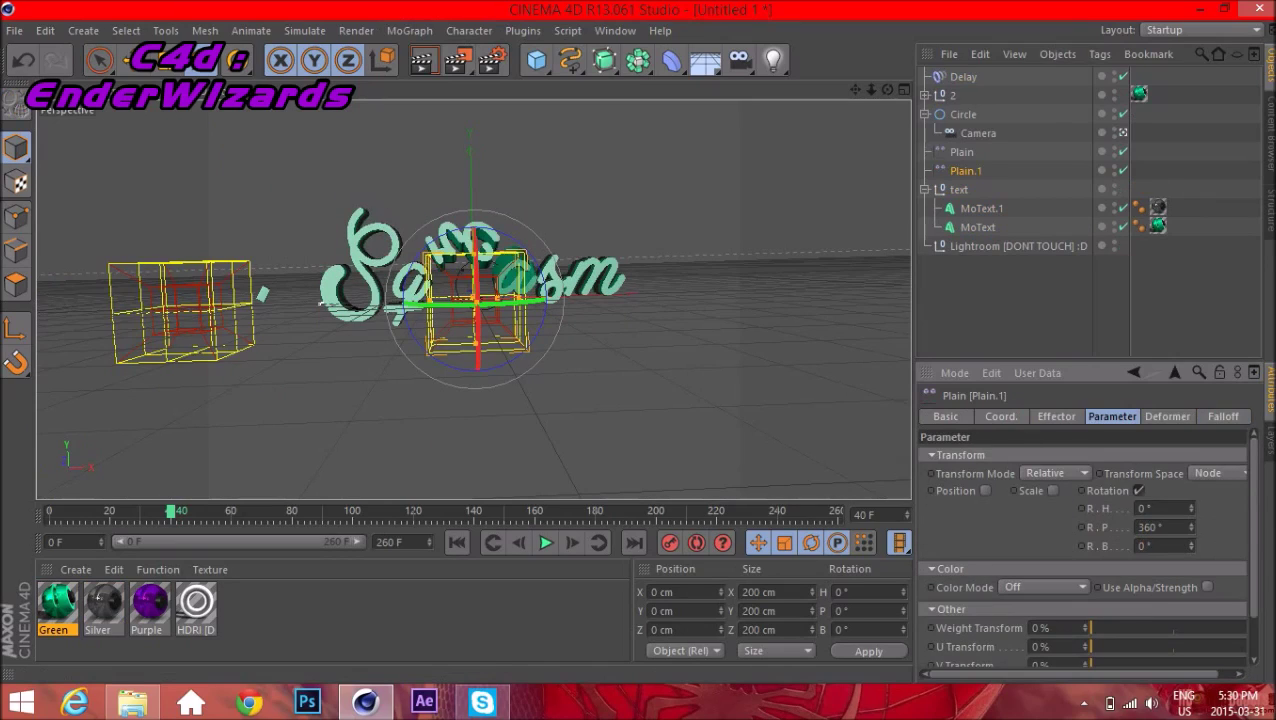
Keyframe the new Plain effector moving across the text from about X -506 cm to about X 469 cm
{"action": "left_click", "coordinate": [132, 60]}
{"action": "left_click_drag", "start_coordinate": [594, 297], "coordinate": [361, 303]}
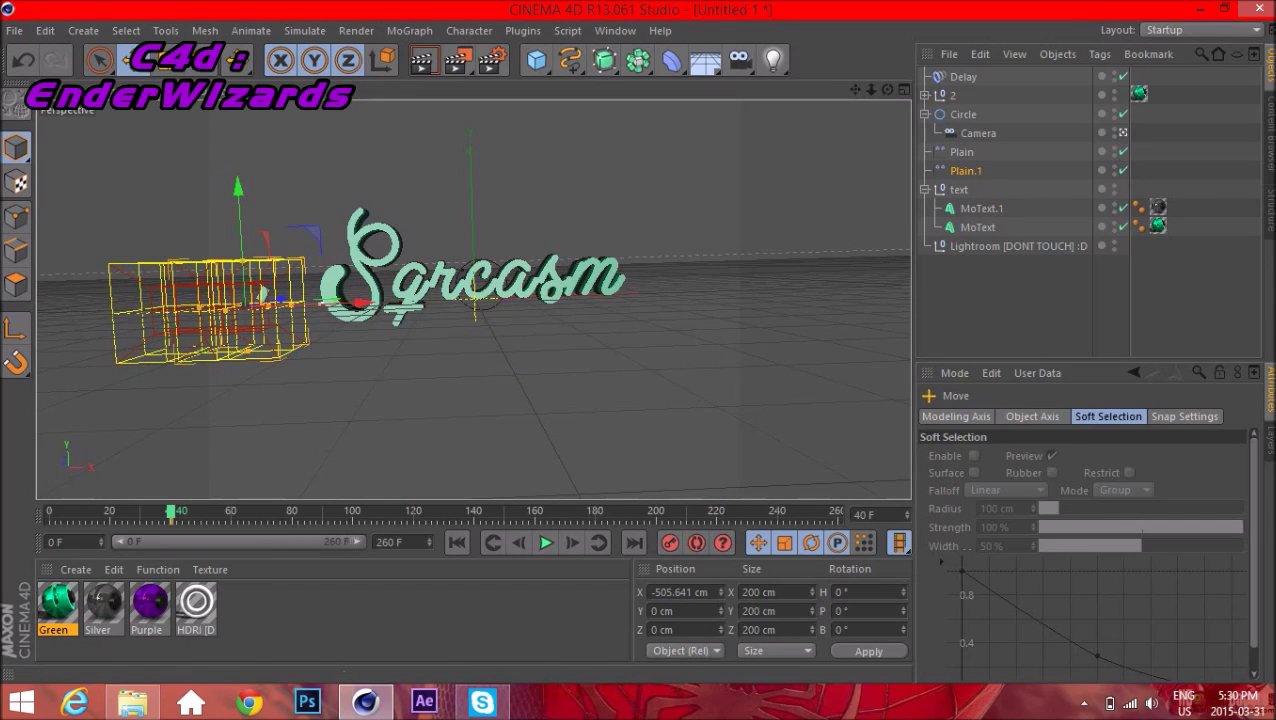
{"action": "left_click", "coordinate": [155, 520]}
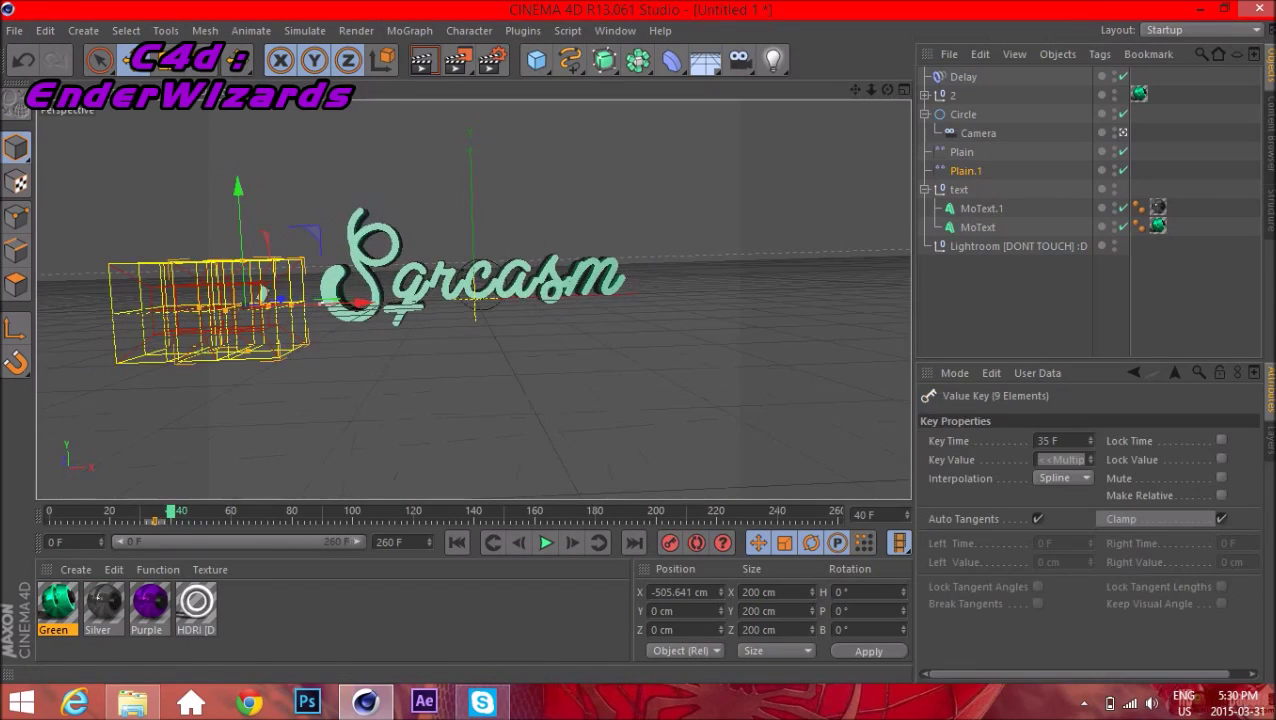
{"action": "left_click_drag", "start_coordinate": [262, 292], "coordinate": [405, 292]}
{"action": "left_click", "coordinate": [670, 542]}
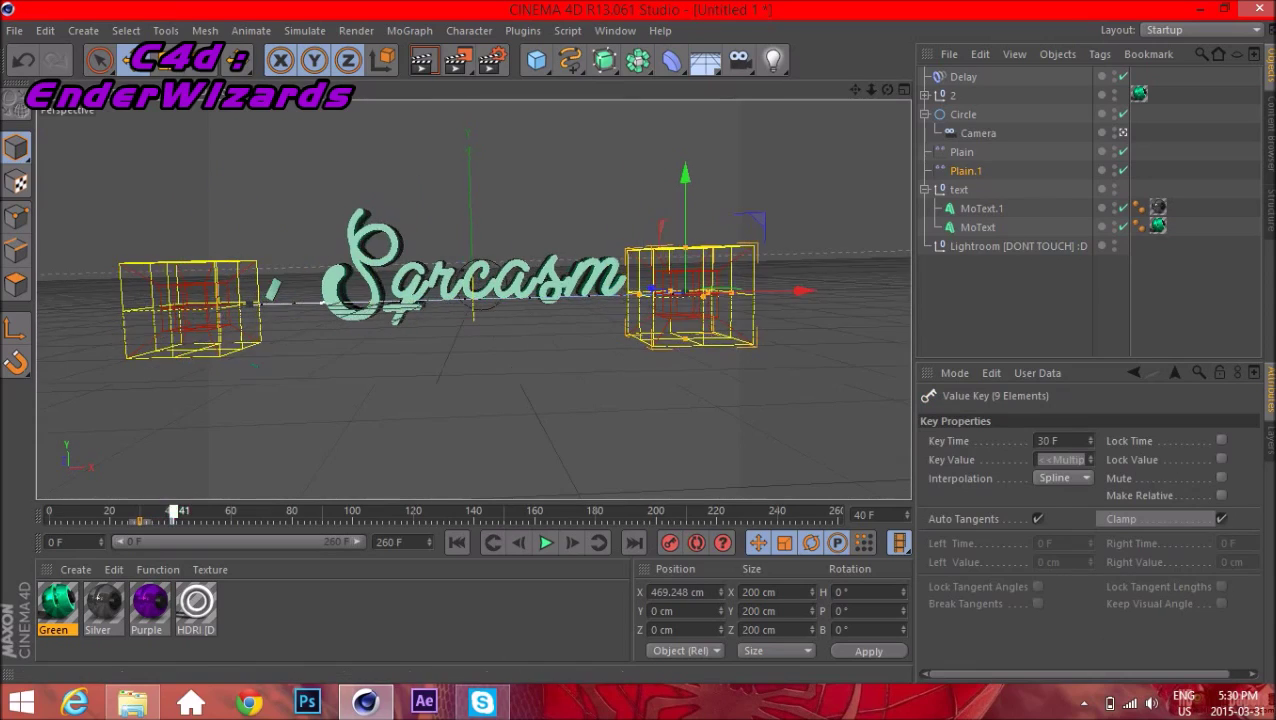
Retime the new Plain effector's keyframes to frames 34 and 52 and replay the animation from frame 0
{"action": "left_click", "coordinate": [546, 542]}
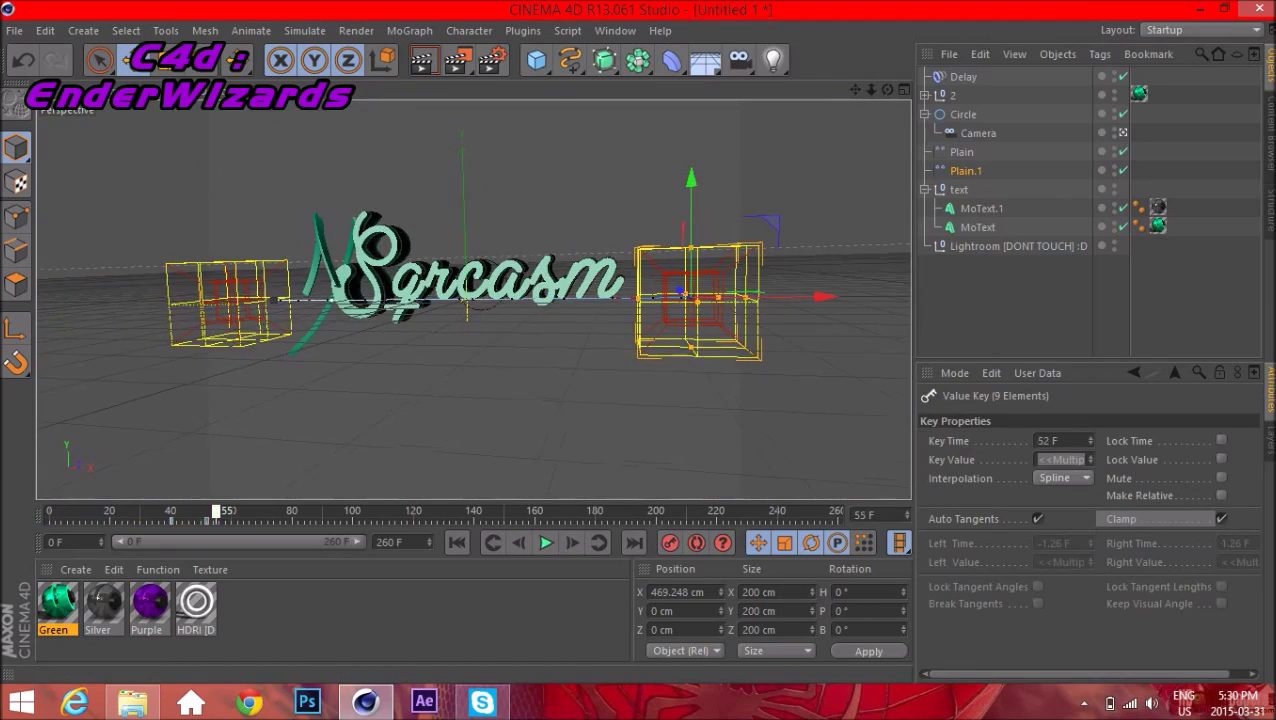
{"action": "left_click_drag", "start_coordinate": [216, 511], "coordinate": [49, 511]}
{"action": "left_click", "coordinate": [546, 542]}
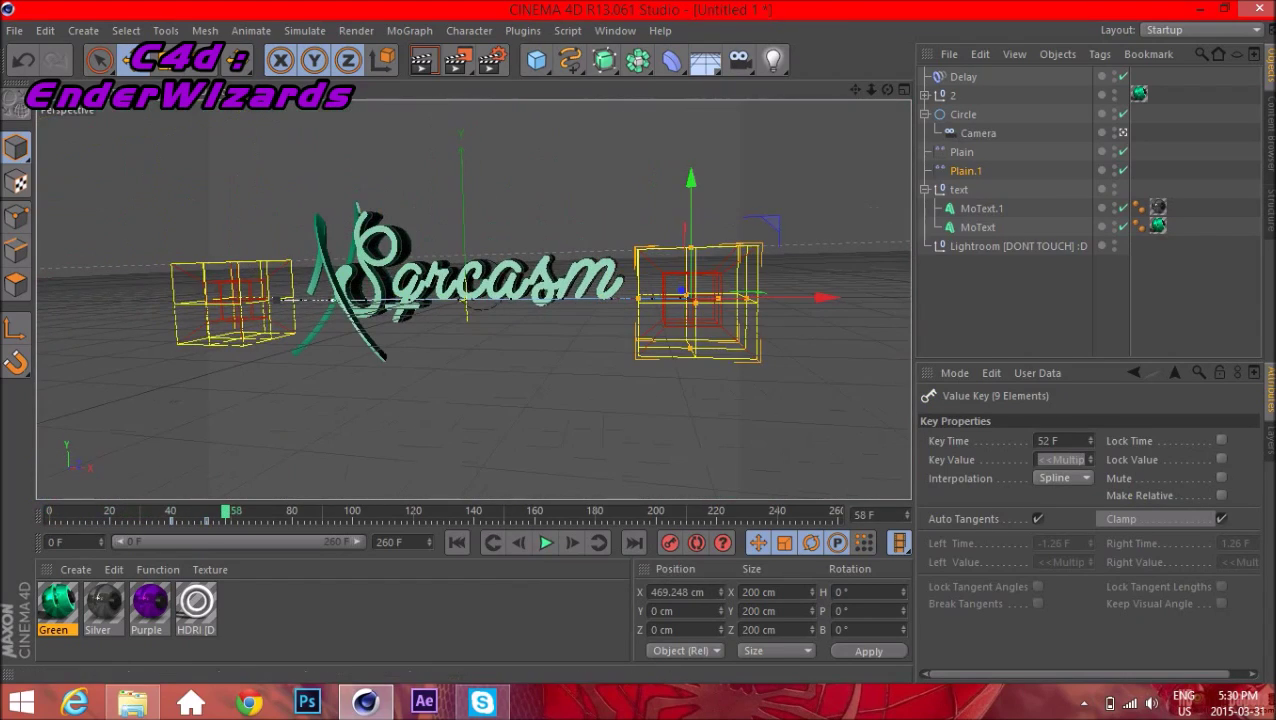
{"action": "left_click_drag", "start_coordinate": [225, 511], "coordinate": [49, 511]}
{"action": "left_click", "coordinate": [546, 542]}
{"action": "left_click", "coordinate": [546, 542]}
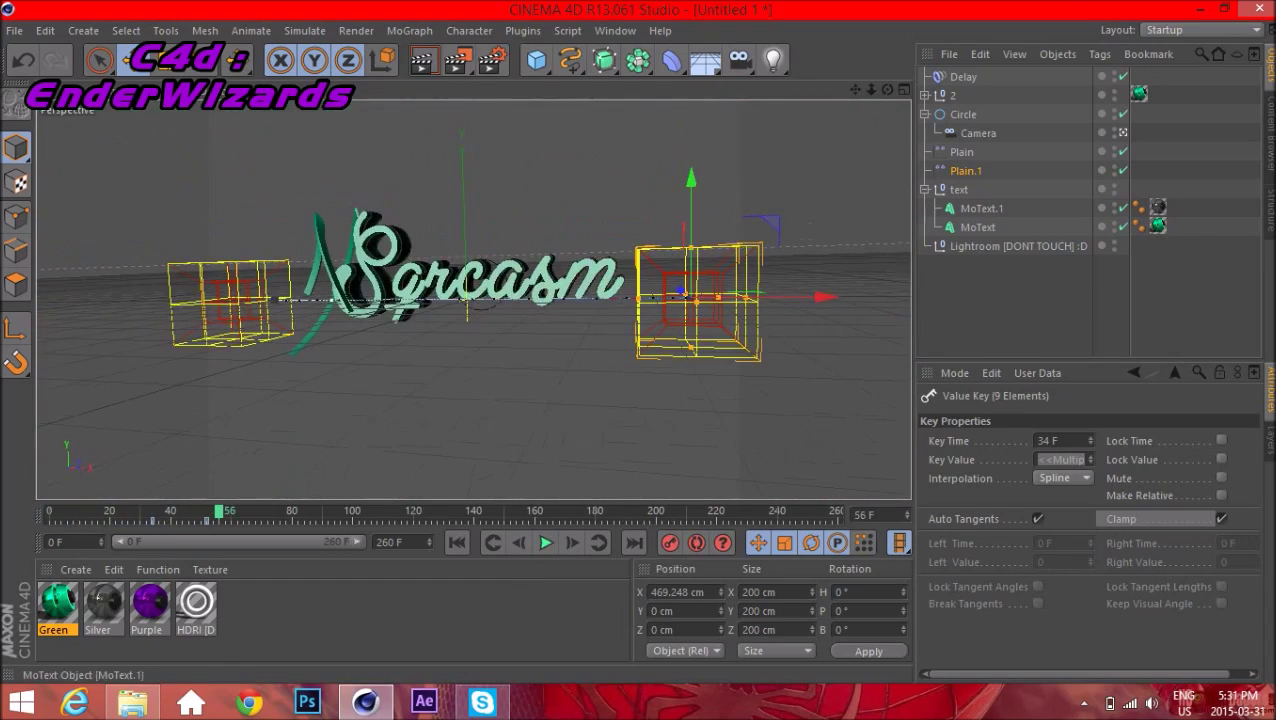
Add a Delay effector in Spring mode at 61% strength to both MoText objects and preview the animation
{"action": "left_click", "coordinate": [981, 208]}
{"action": "left_click", "coordinate": [978, 227], "text": "shift"}
{"action": "left_click", "coordinate": [410, 31]}
{"action": "mouse_move", "coordinate": [418, 57]}
{"action": "left_click", "coordinate": [545, 96]}
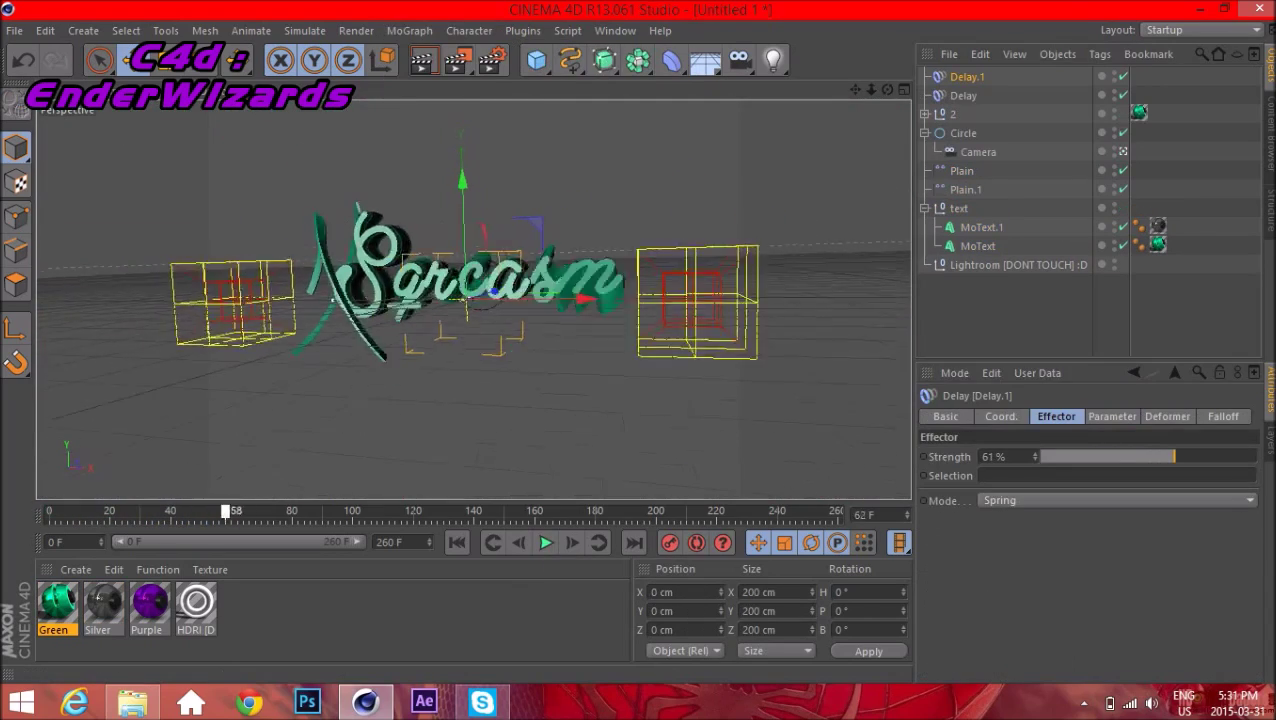
{"action": "left_click", "coordinate": [546, 542]}
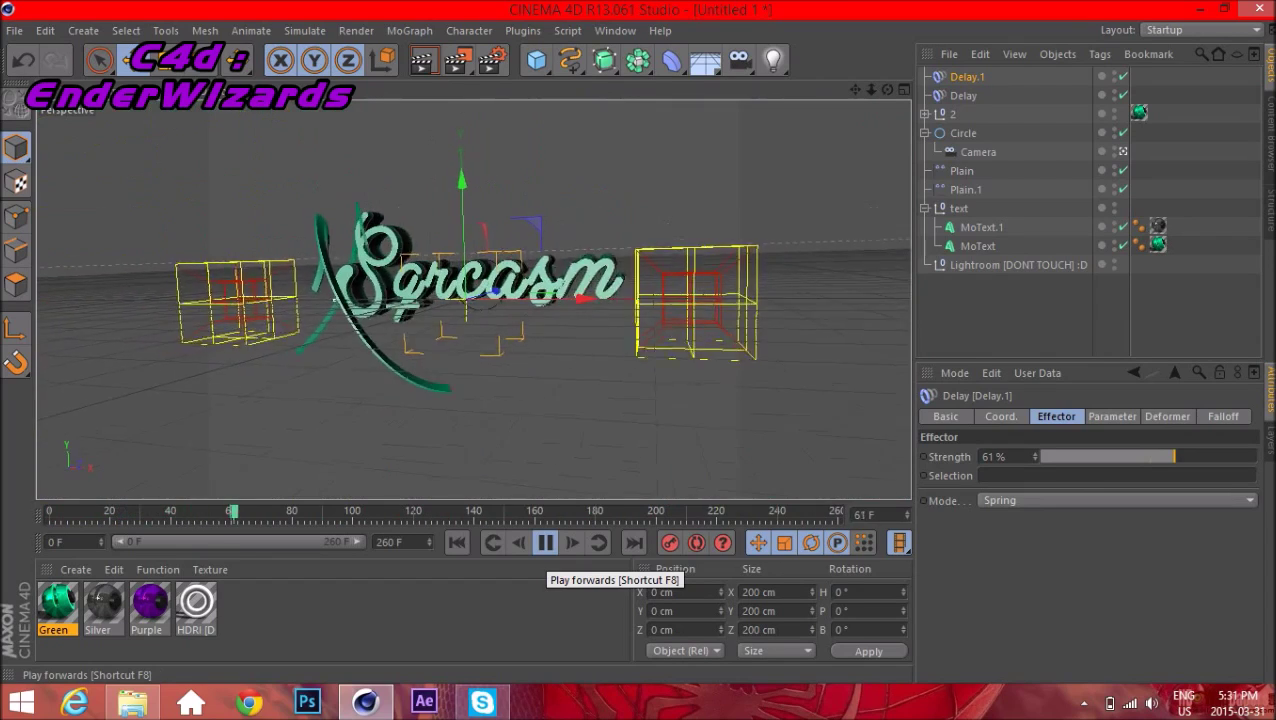
{"action": "left_click", "coordinate": [546, 542]}
Set Plain.1 to a uniform scale of -1 with R.H 64°, R.P 360° and R.B 20°
{"action": "left_click", "coordinate": [966, 190]}
{"action": "left_click", "coordinate": [1112, 417]}
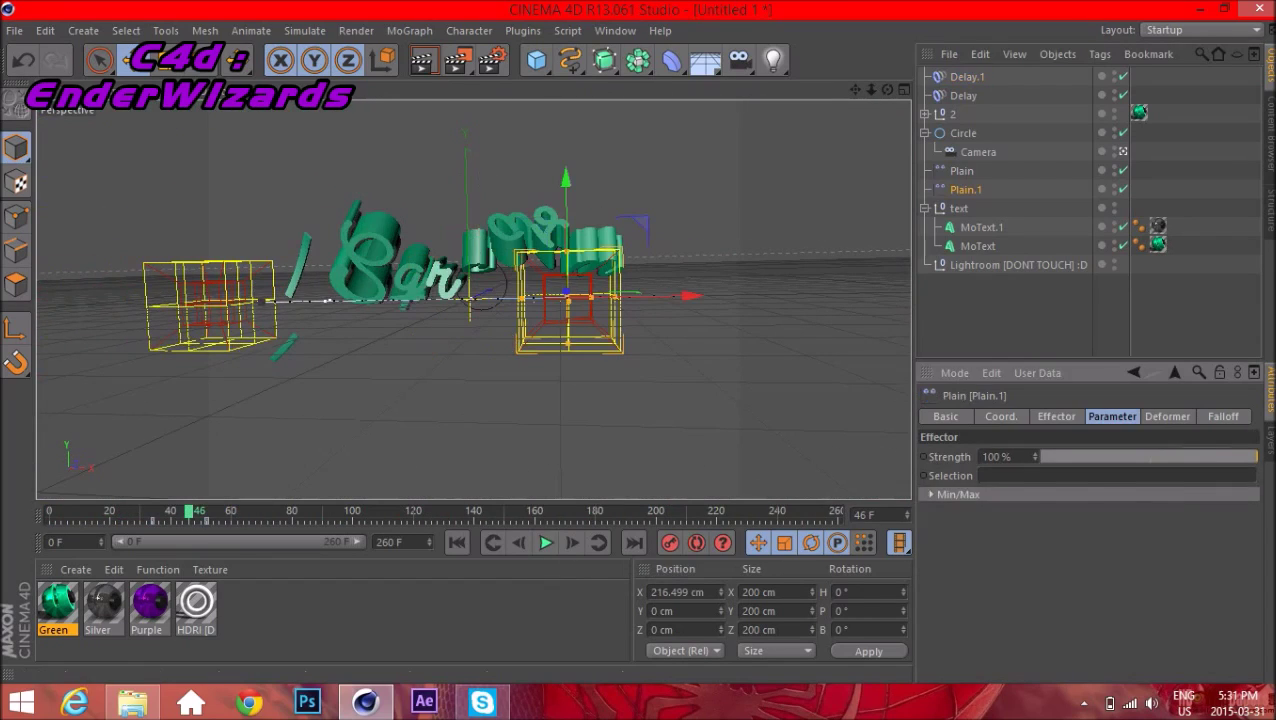
{"action": "left_click", "coordinate": [1099, 564]}
{"action": "double_click", "coordinate": [1103, 509]}
{"action": "type", "text": "-1"}
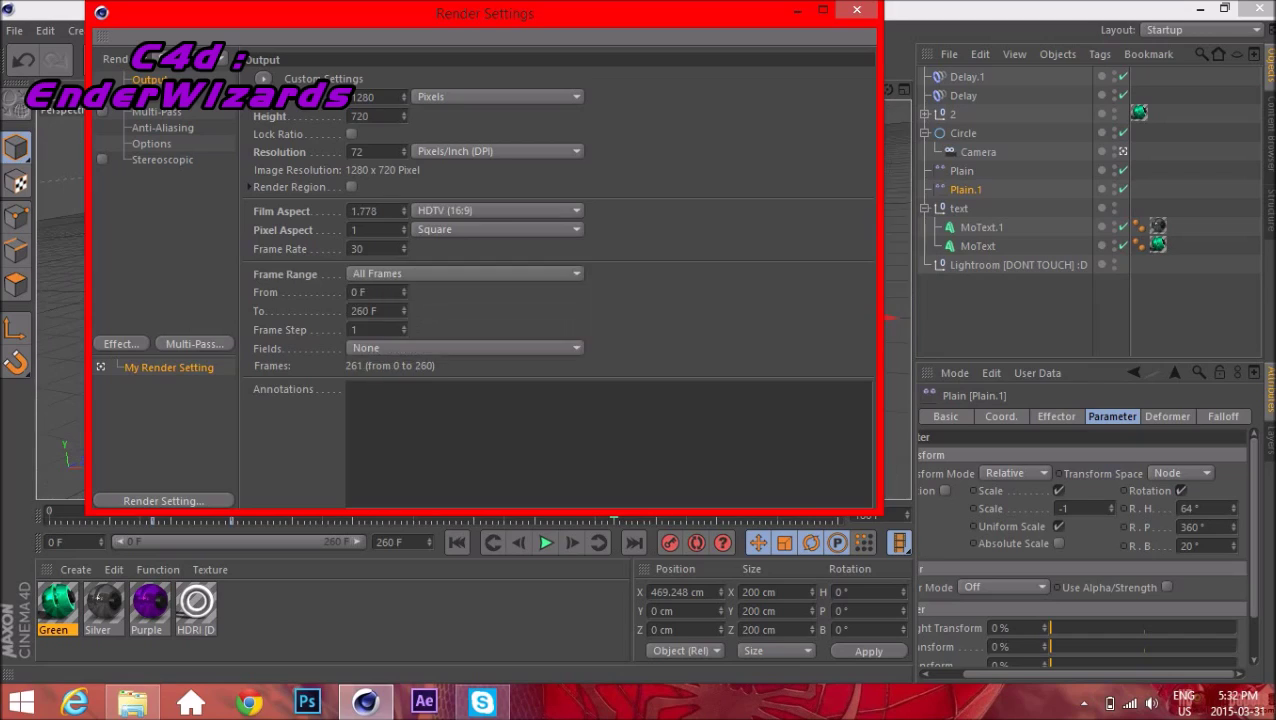
Set the render output to save as Sqrcasm inside the Sqrcasm folder of Renders, and close the render settings
{"action": "left_click", "coordinate": [146, 95]}
{"action": "left_click", "coordinate": [465, 132]}
{"action": "left_click", "coordinate": [850, 112]}
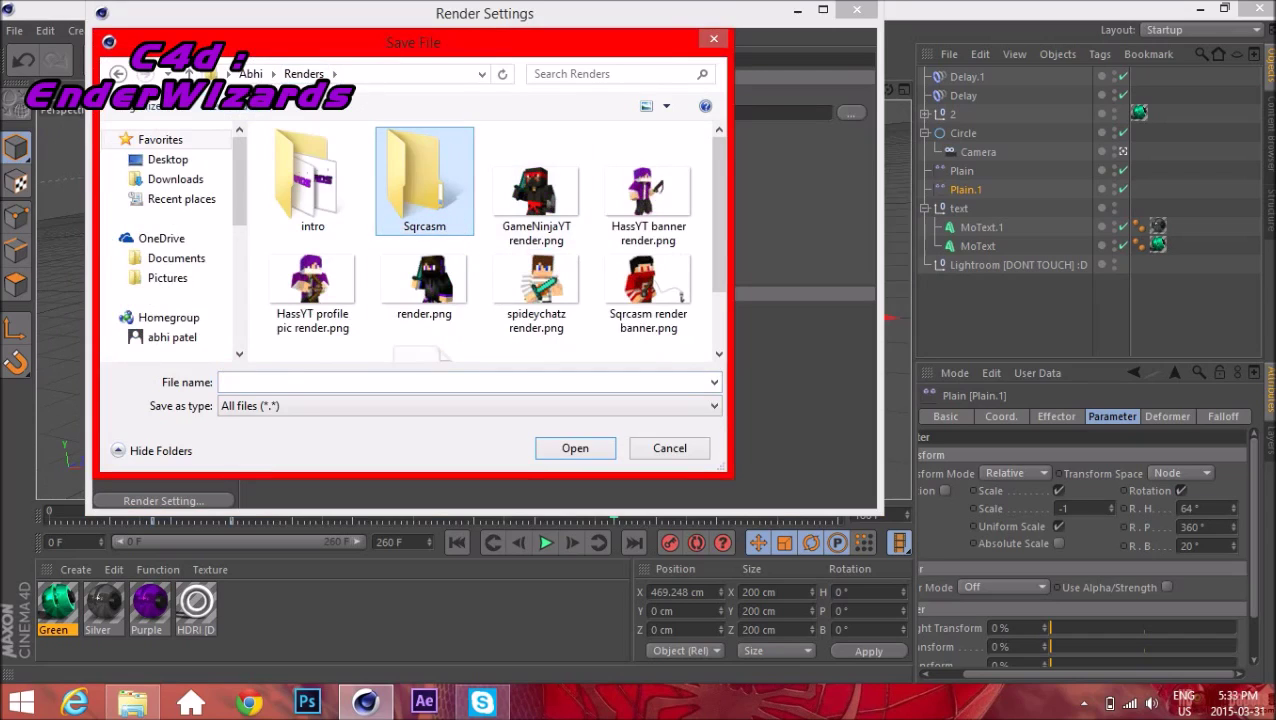
{"action": "double_click", "coordinate": [424, 182]}
{"action": "type", "text": "Sarcasm"}
{"action": "key", "text": "Return"}
{"action": "left_click", "coordinate": [122, 344]}
{"action": "key", "text": "Escape"}
{"action": "left_click", "coordinate": [856, 10]}
Test-render the camera view at frame 186, and play the whole animation from frame 0
{"action": "left_click", "coordinate": [421, 61]}
{"action": "left_click", "coordinate": [394, 291]}
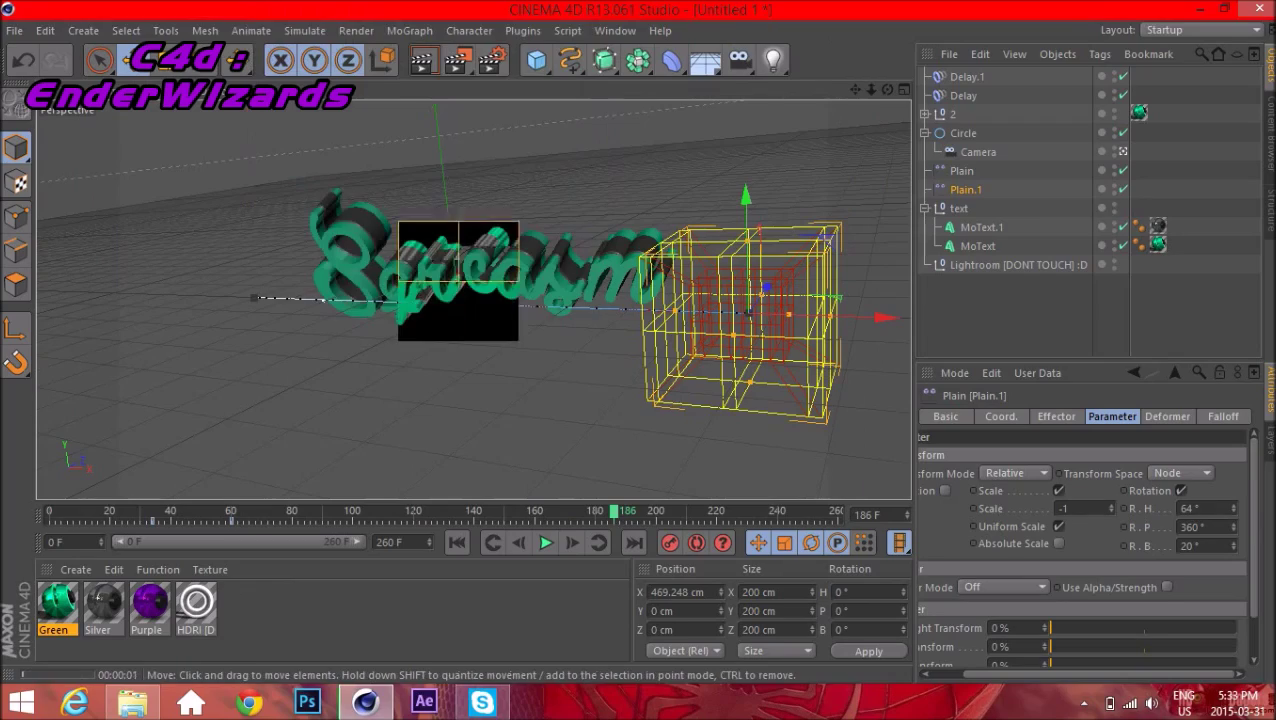
{"action": "left_click", "coordinate": [580, 420]}
{"action": "left_click_drag", "start_coordinate": [615, 511], "coordinate": [49, 511]}
{"action": "left_click", "coordinate": [545, 542]}
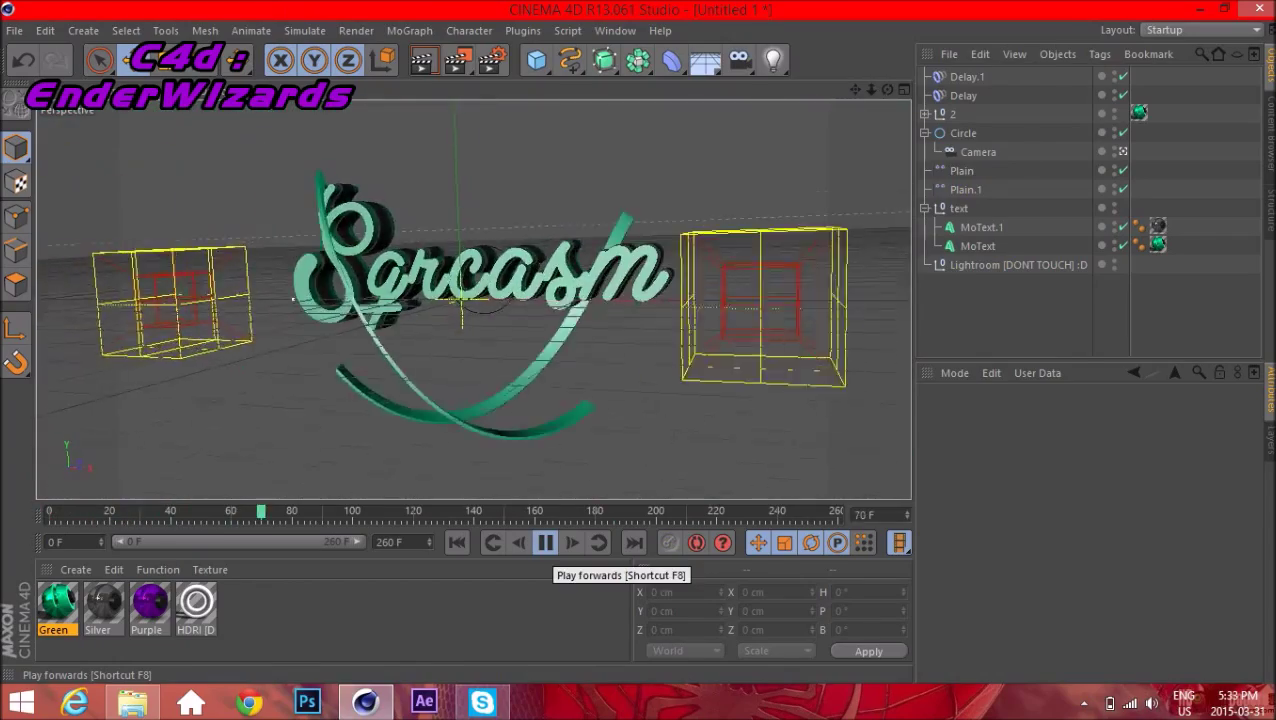
{"action": "left_click", "coordinate": [545, 542]}
{"action": "left_click_drag", "start_coordinate": [623, 511], "coordinate": [620, 511]}
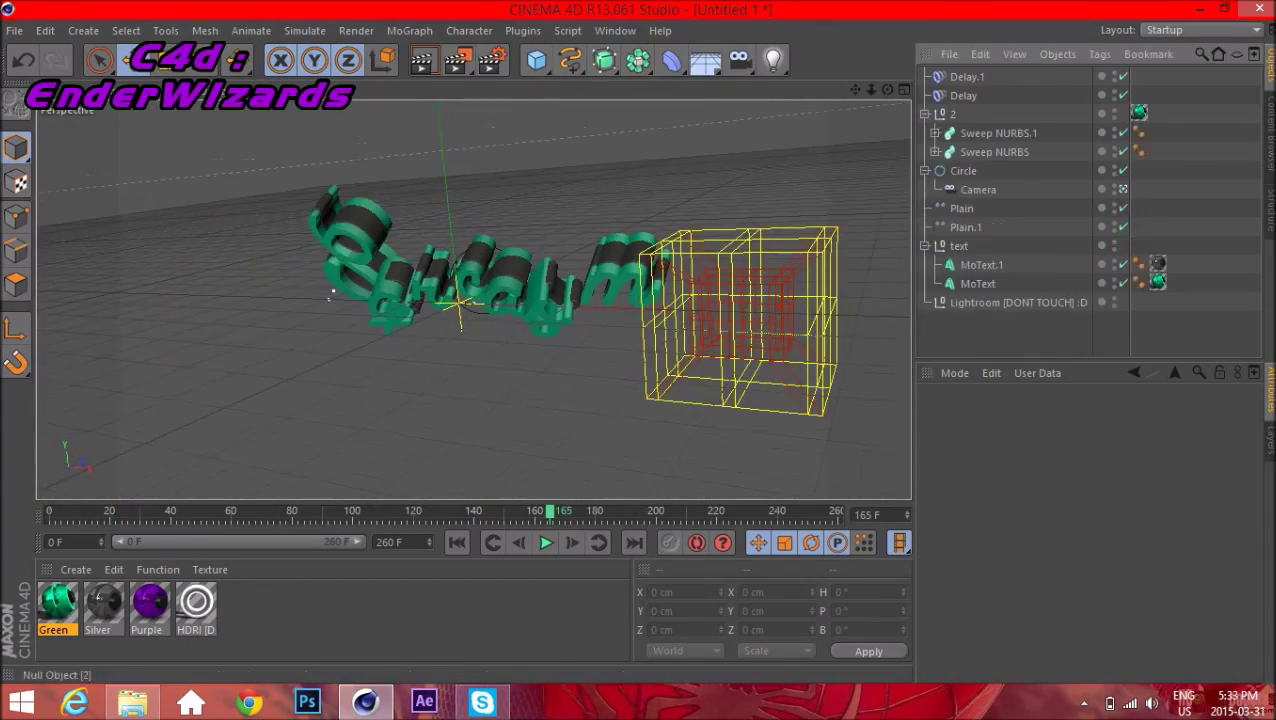
Examine the sweep objects in group 2 and the available spline primitives
{"action": "left_click", "coordinate": [934, 133]}
{"action": "left_click", "coordinate": [925, 114]}
{"action": "left_click", "coordinate": [990, 333]}
{"action": "left_click_drag", "start_coordinate": [570, 61], "coordinate": [720, 140]}
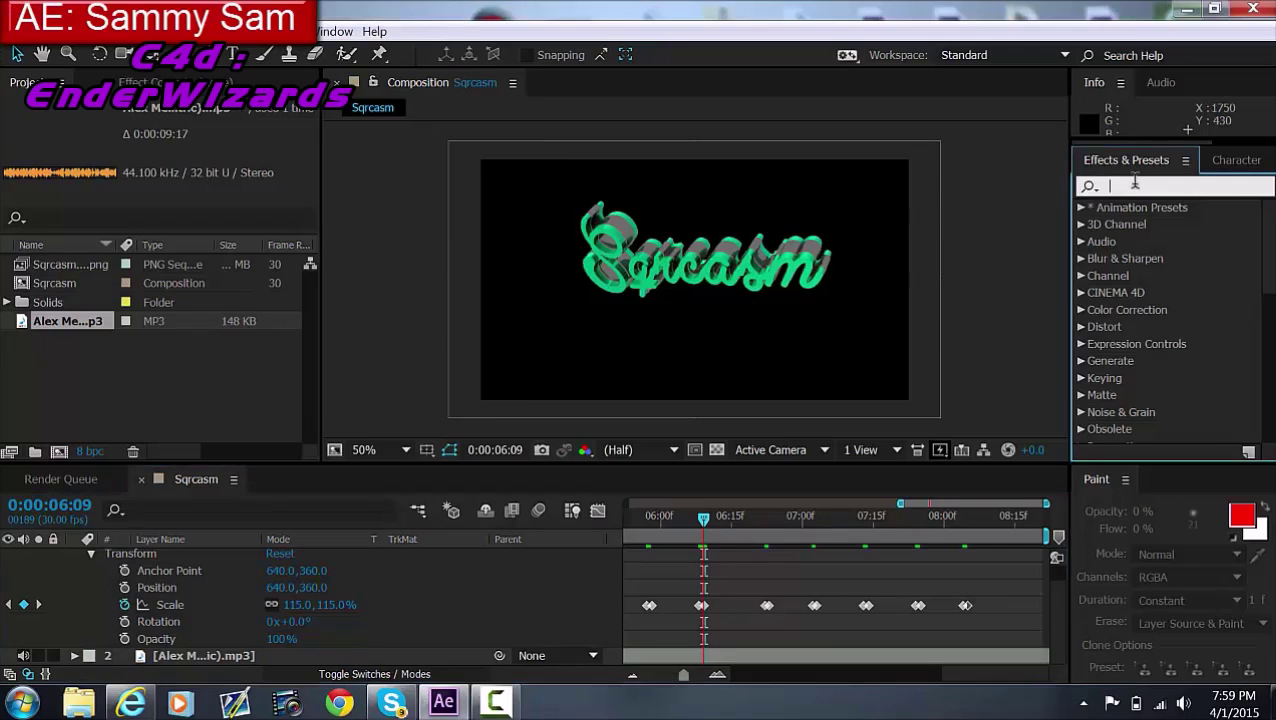
Switch to After Effects and apply Wave Warp with the Semicircle wave type to the Sqrcasm image sequence layer
{"action": "type", "text": "wave warp"}
{"action": "left_click_drag", "start_coordinate": [1152, 224], "coordinate": [93, 580]}
{"action": "left_click", "coordinate": [91, 572]}
{"action": "left_click", "coordinate": [216, 147]}
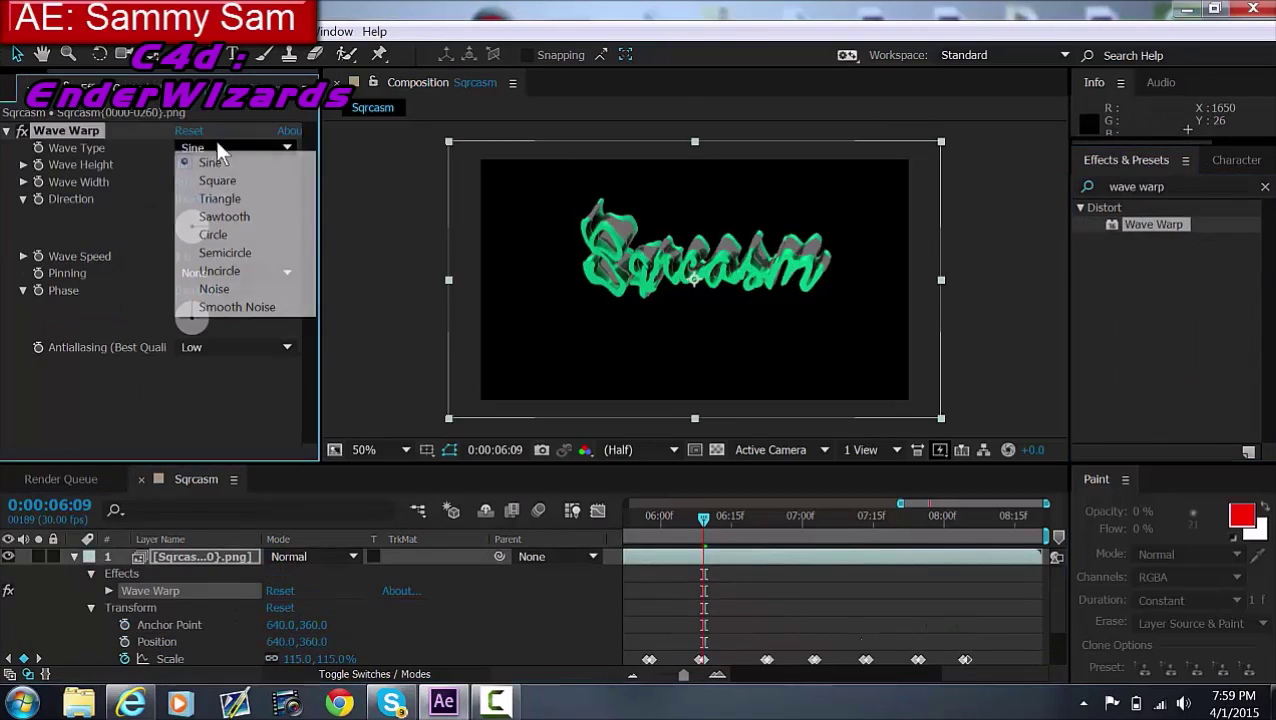
{"action": "left_click", "coordinate": [213, 265]}
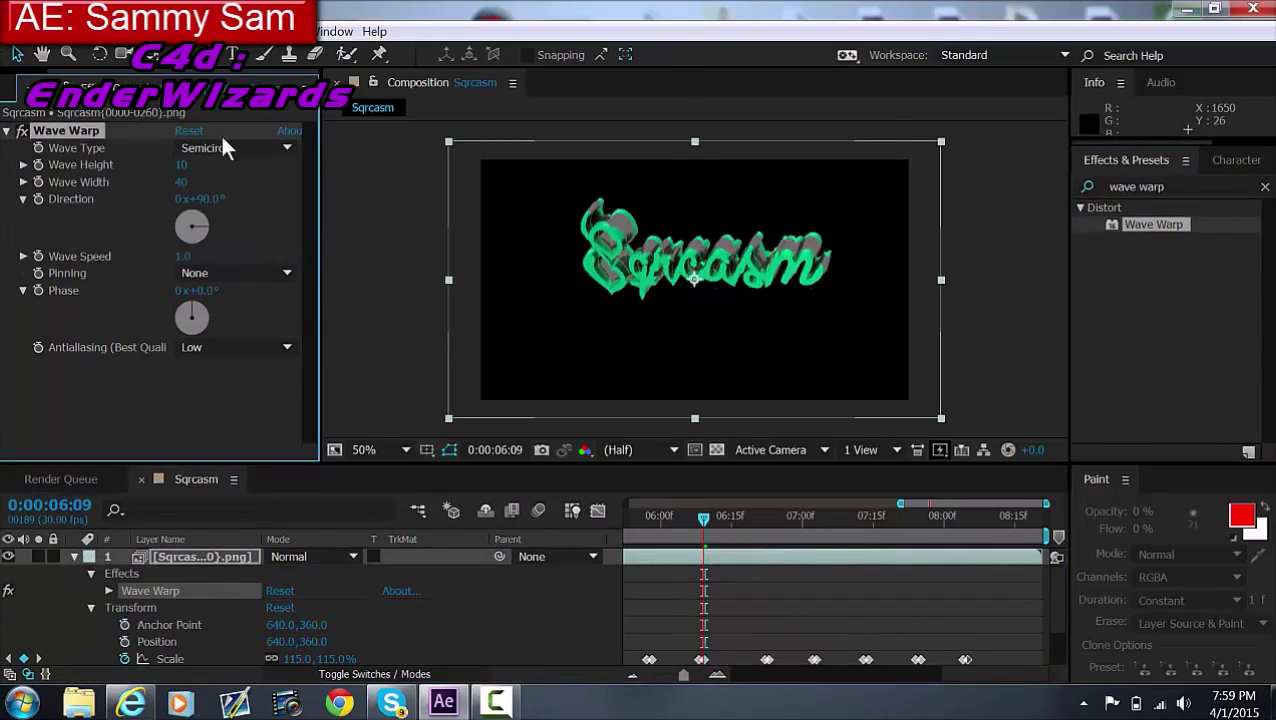
Change the wave type to Square and start keyframing Wave Height and Wave Width at 0:00:06:09
{"action": "left_click", "coordinate": [109, 591]}
{"action": "scroll", "coordinate": [150, 600], "scroll_direction": "down", "scroll_amount": 1}
{"action": "left_click_drag", "start_coordinate": [688, 617], "coordinate": [723, 578]}
{"action": "key", "text": "Page_Up"}
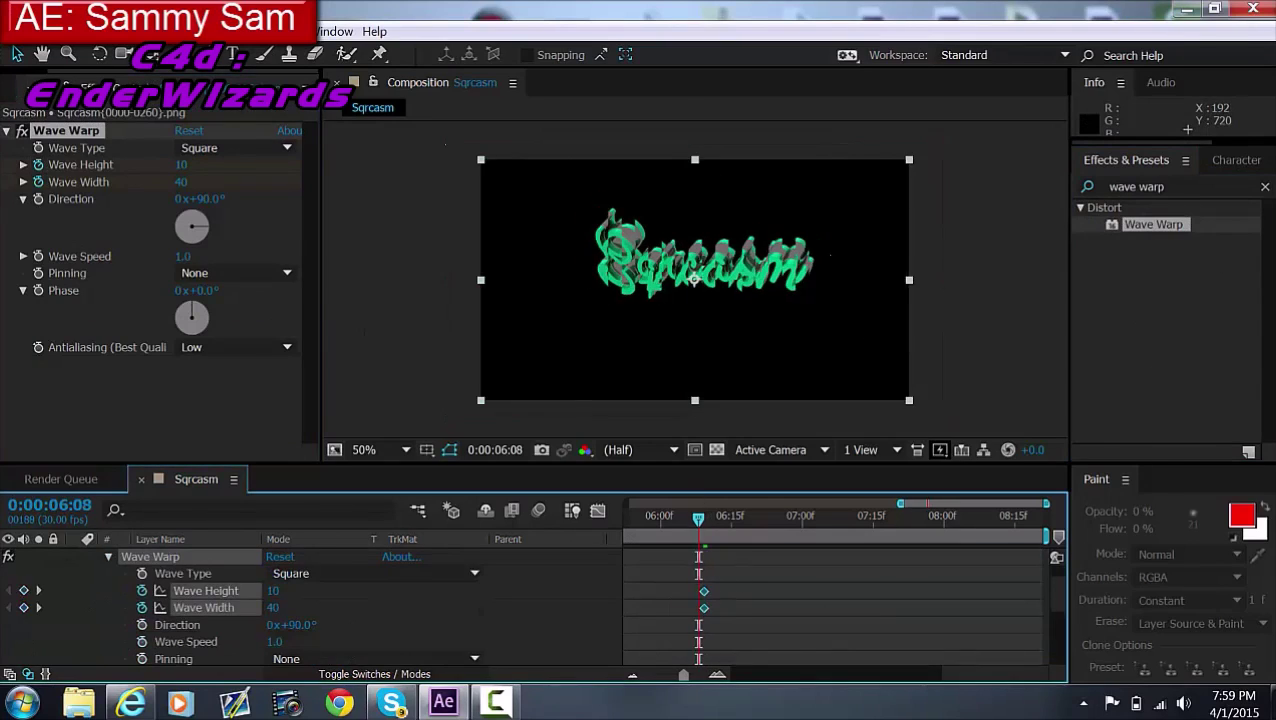
Add Wave Warp keyframes at 0:00:06:08, and set Wave Height to 24 and Wave Width to 44 at 0:00:06:09
{"action": "left_click", "coordinate": [24, 591]}
{"action": "left_click_drag", "start_coordinate": [699, 520], "coordinate": [703, 520]}
{"action": "left_click_drag", "start_coordinate": [273, 592], "coordinate": [286, 608]}
{"action": "left_click_drag", "start_coordinate": [703, 519], "coordinate": [754, 519]}
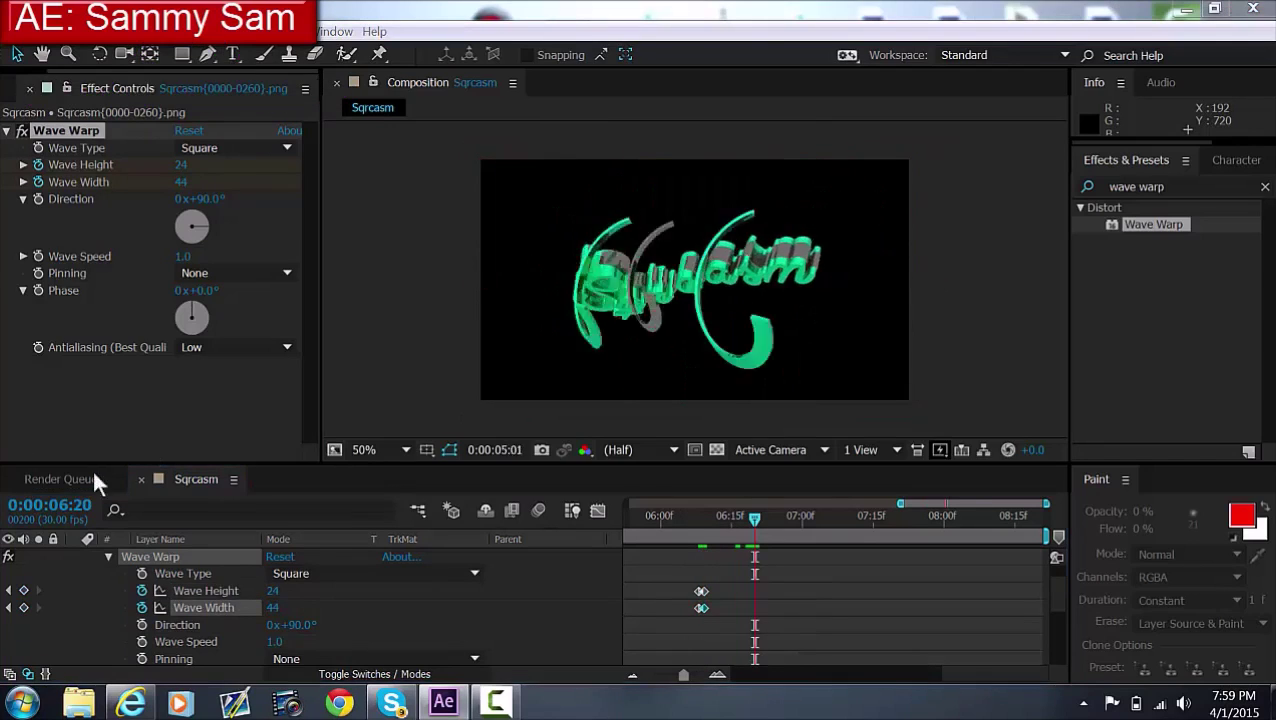
Copy the Wave Height and Wave Width keyframes to 0:00:06:24 with values 0 and 1 there, and preview the composition
{"action": "left_click_drag", "start_coordinate": [756, 519], "coordinate": [779, 519]}
{"action": "left_click", "coordinate": [24, 608]}
{"action": "left_click_drag", "start_coordinate": [273, 608], "coordinate": [247, 591]}
{"action": "left_click_drag", "start_coordinate": [718, 584], "coordinate": [711, 607]}
{"action": "key", "text": "ctrl+c"}
{"action": "left_click_drag", "start_coordinate": [779, 519], "coordinate": [774, 519]}
{"action": "key", "text": "ctrl+v"}
{"action": "key", "text": "KP_0"}
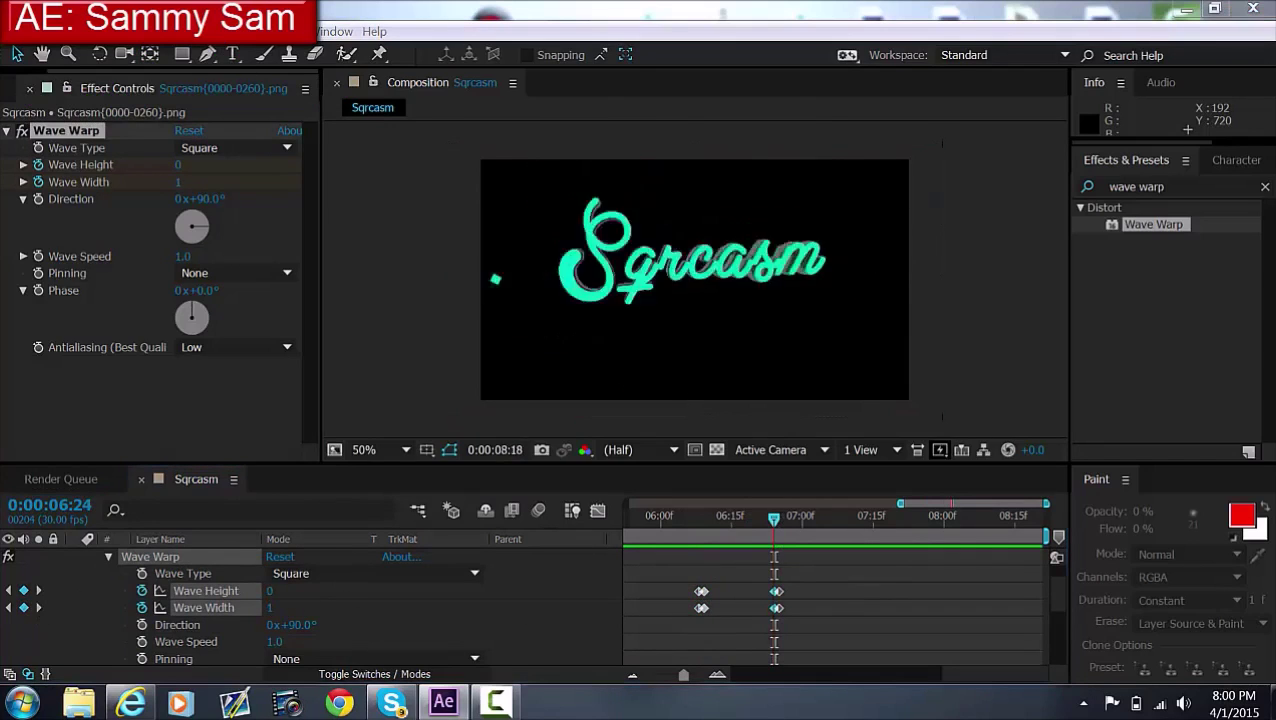
Clear the wave warp search from the effects list
{"action": "left_click_drag", "start_coordinate": [1200, 142], "coordinate": [1264, 142]}
{"action": "left_click", "coordinate": [1134, 109]}
{"action": "left_click", "coordinate": [1218, 160]}
{"action": "left_click_drag", "start_coordinate": [1167, 143], "coordinate": [1100, 143]}
{"action": "left_click", "coordinate": [1126, 160]}
{"action": "left_click", "coordinate": [1262, 188]}
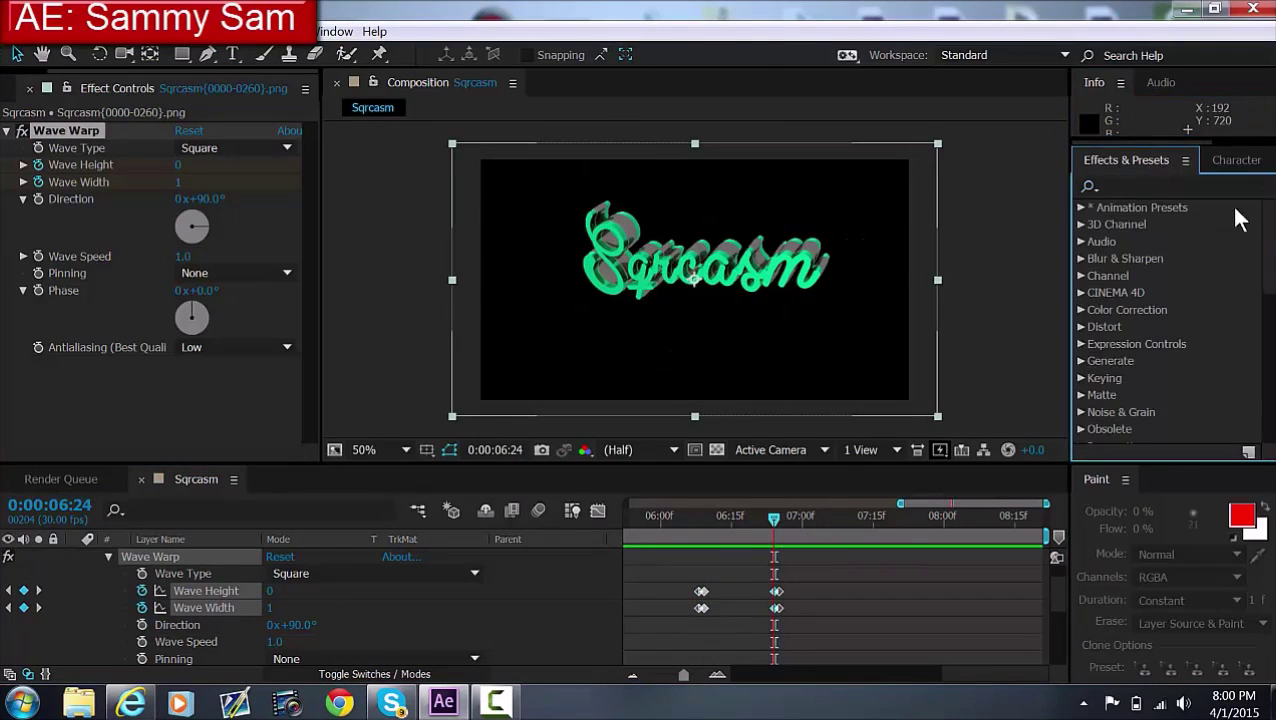
{"action": "left_click", "coordinate": [1120, 82]}
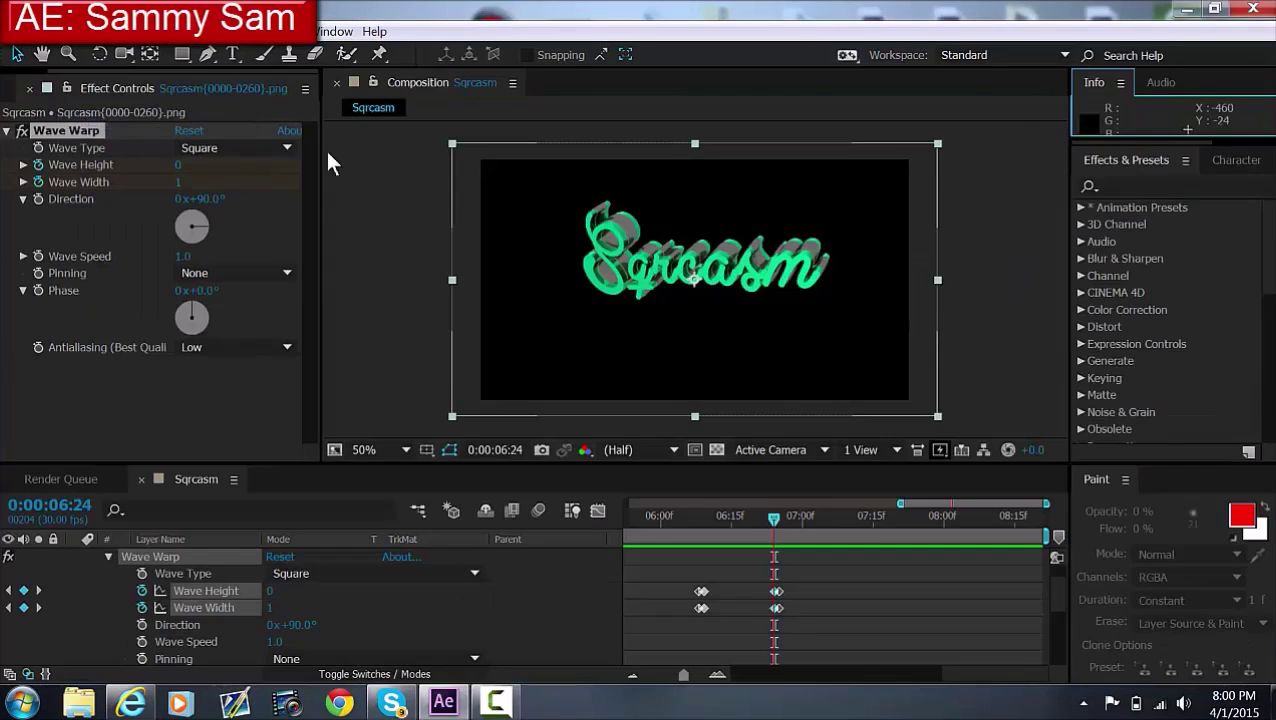
{"action": "left_click", "coordinate": [1185, 160]}
{"action": "left_click", "coordinate": [1146, 406]}
{"action": "left_click", "coordinate": [1185, 160]}
{"action": "left_click", "coordinate": [1140, 406]}
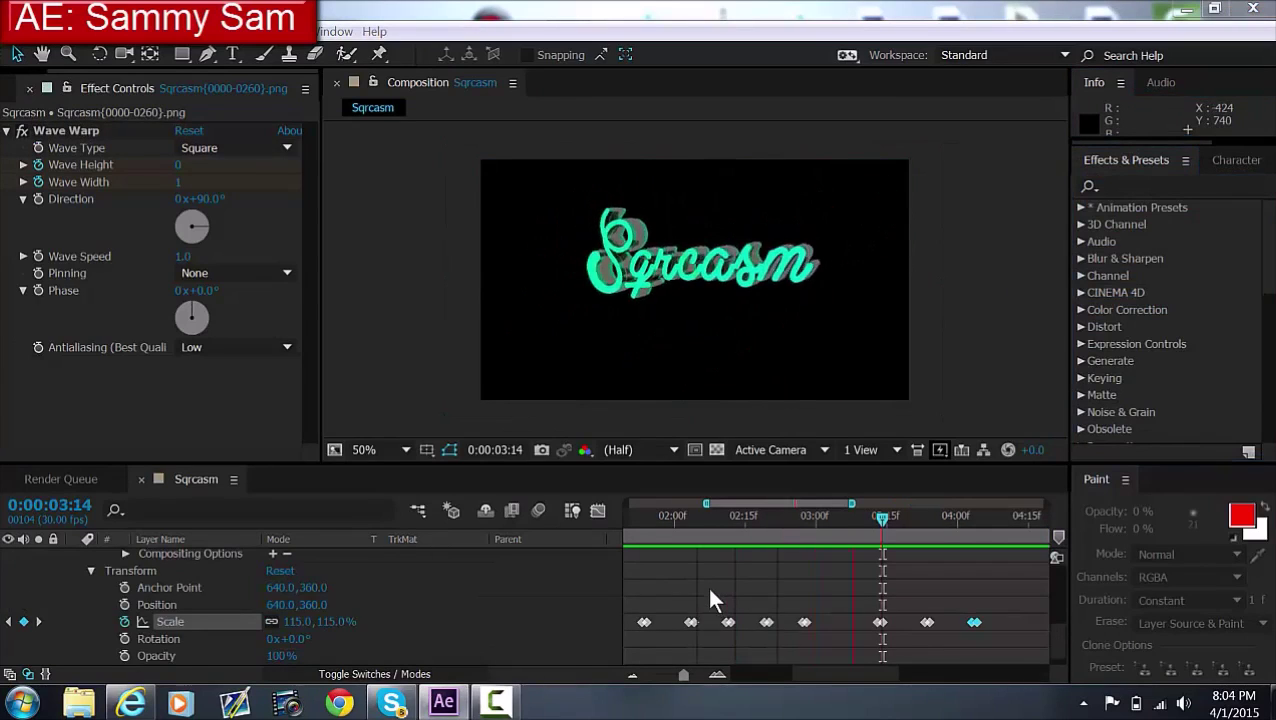
Move to 0:00:01:02, search the effects for S_g and apply S_Glow to the Sqrcasm layer
{"action": "left_click_drag", "start_coordinate": [816, 675], "coordinate": [751, 675]}
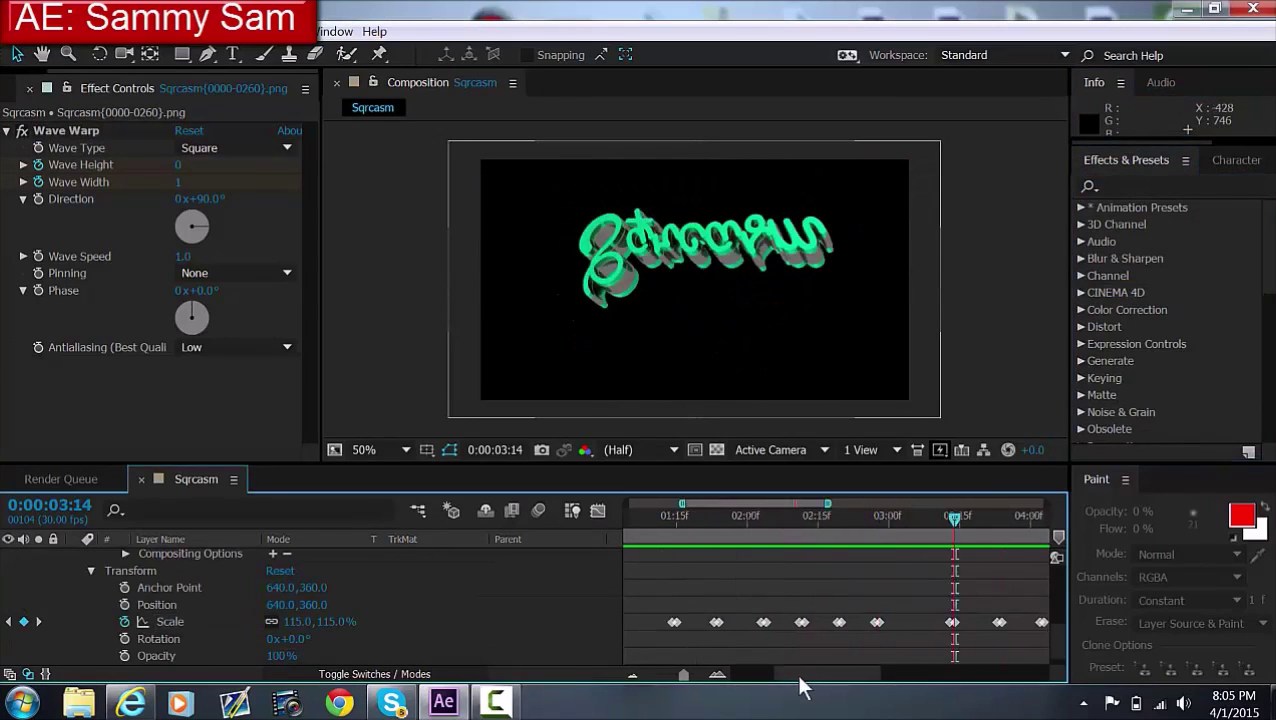
{"action": "left_click_drag", "start_coordinate": [774, 522], "coordinate": [782, 522]}
{"action": "left_click", "coordinate": [91, 571]}
{"action": "scroll", "coordinate": [94, 616], "scroll_direction": "up", "scroll_amount": 2}
{"action": "left_click", "coordinate": [108, 570]}
{"action": "left_click", "coordinate": [1190, 186]}
{"action": "type", "text": "S_g"}
{"action": "left_click_drag", "start_coordinate": [1146, 344], "coordinate": [206, 562]}
Start keyframes at 0:00:01:02 for S_Glow's Brightness, Glow Width, Width X, Width Y and Width Green
{"action": "scroll", "coordinate": [323, 558], "scroll_direction": "down", "scroll_amount": 8}
{"action": "scroll", "coordinate": [670, 528], "scroll_direction": "up", "scroll_amount": 4}
{"action": "left_click", "coordinate": [142, 605]}
{"action": "left_click", "coordinate": [142, 605]}
{"action": "left_click", "coordinate": [142, 588]}
{"action": "scroll", "coordinate": [142, 586], "scroll_direction": "up", "scroll_amount": 1}
{"action": "left_click", "coordinate": [142, 571]}
{"action": "left_click", "coordinate": [832, 572]}
{"action": "scroll", "coordinate": [832, 572], "scroll_direction": "down", "scroll_amount": 1}
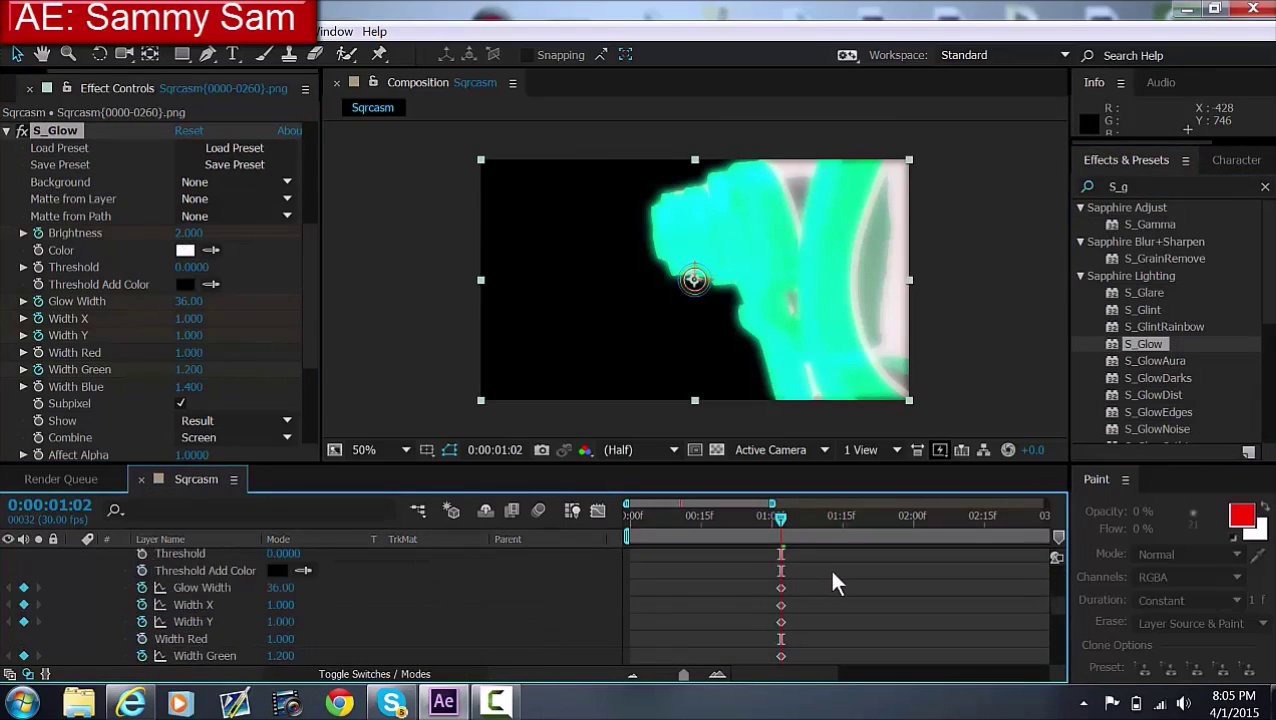
Keyframe S_Glow on adjacent frames and set both Brightness and Glow Width to 0 at 0:00:01:02
{"action": "left_click_drag", "start_coordinate": [277, 640], "coordinate": [292, 640]}
{"action": "left_click_drag", "start_coordinate": [782, 518], "coordinate": [781, 520]}
{"action": "scroll", "coordinate": [832, 562], "scroll_direction": "down", "scroll_amount": 5}
{"action": "scroll", "coordinate": [832, 562], "scroll_direction": "up", "scroll_amount": 5}
{"action": "scroll", "coordinate": [24, 592], "scroll_direction": "down", "scroll_amount": 1}
{"action": "left_click", "coordinate": [23, 591]}
{"action": "scroll", "coordinate": [80, 620], "scroll_direction": "up", "scroll_amount": 2}
{"action": "left_click", "coordinate": [275, 639]}
{"action": "type", "text": "0"}
{"action": "key", "text": "Return"}
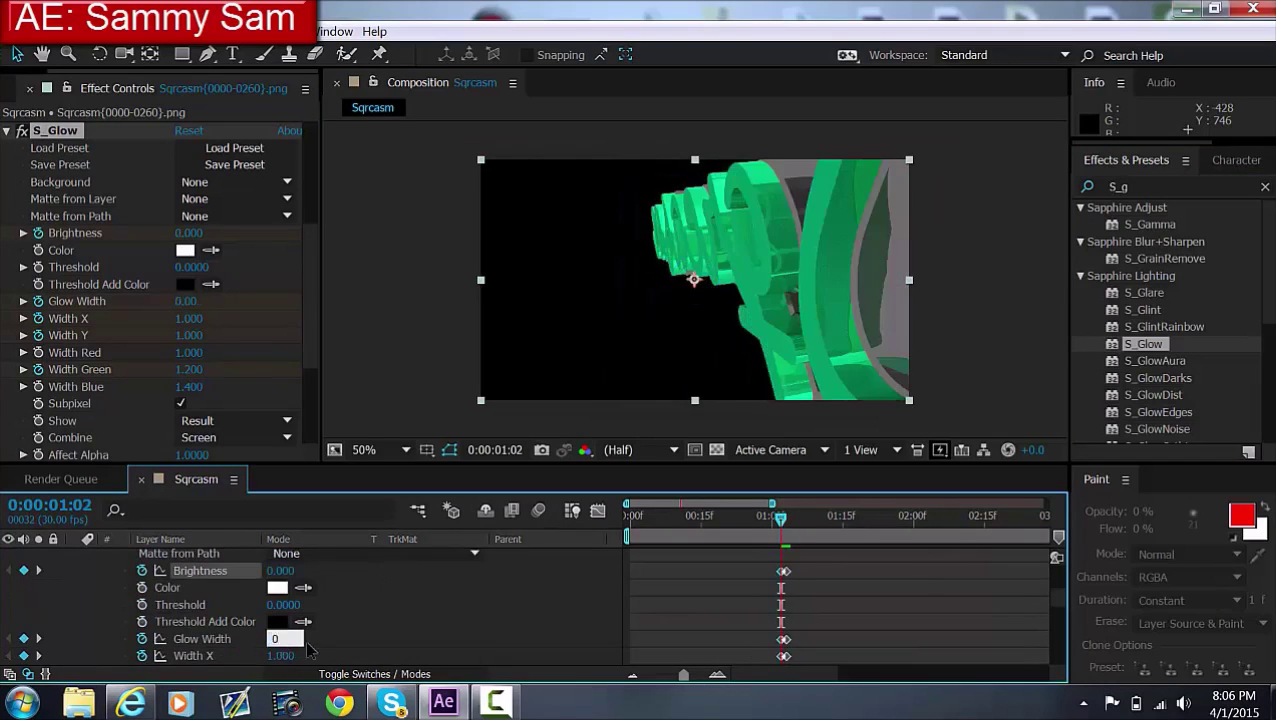
Select the S_Glow keyframes near 0:00:01:02 and copy them to the beat near 0:00:02:28
{"action": "left_click_drag", "start_coordinate": [801, 604], "coordinate": [818, 620]}
{"action": "scroll", "coordinate": [818, 620], "scroll_direction": "up", "scroll_amount": 2}
{"action": "scroll", "coordinate": [790, 592], "scroll_direction": "down", "scroll_amount": 8}
{"action": "scroll", "coordinate": [817, 580], "scroll_direction": "down", "scroll_amount": 1}
{"action": "left_click_drag", "start_coordinate": [827, 676], "coordinate": [905, 684]}
{"action": "left_click_drag", "start_coordinate": [890, 520], "coordinate": [1011, 521]}
{"action": "left_click", "coordinate": [658, 512]}
{"action": "left_click_drag", "start_coordinate": [900, 676], "coordinate": [831, 677]}
{"action": "left_click", "coordinate": [888, 519]}
{"action": "left_click", "coordinate": [817, 519]}
Delete the surplus S_Glow keyframes from the copied group
{"action": "scroll", "coordinate": [851, 616], "scroll_direction": "up", "scroll_amount": 6}
{"action": "scroll", "coordinate": [860, 612], "scroll_direction": "up", "scroll_amount": 1}
{"action": "left_click_drag", "start_coordinate": [890, 585], "coordinate": [872, 659]}
{"action": "key", "text": "Delete"}
{"action": "scroll", "coordinate": [870, 625], "scroll_direction": "up", "scroll_amount": 2}
{"action": "left_click_drag", "start_coordinate": [865, 614], "coordinate": [884, 676]}
{"action": "scroll", "coordinate": [876, 610], "scroll_direction": "up", "scroll_amount": 2}
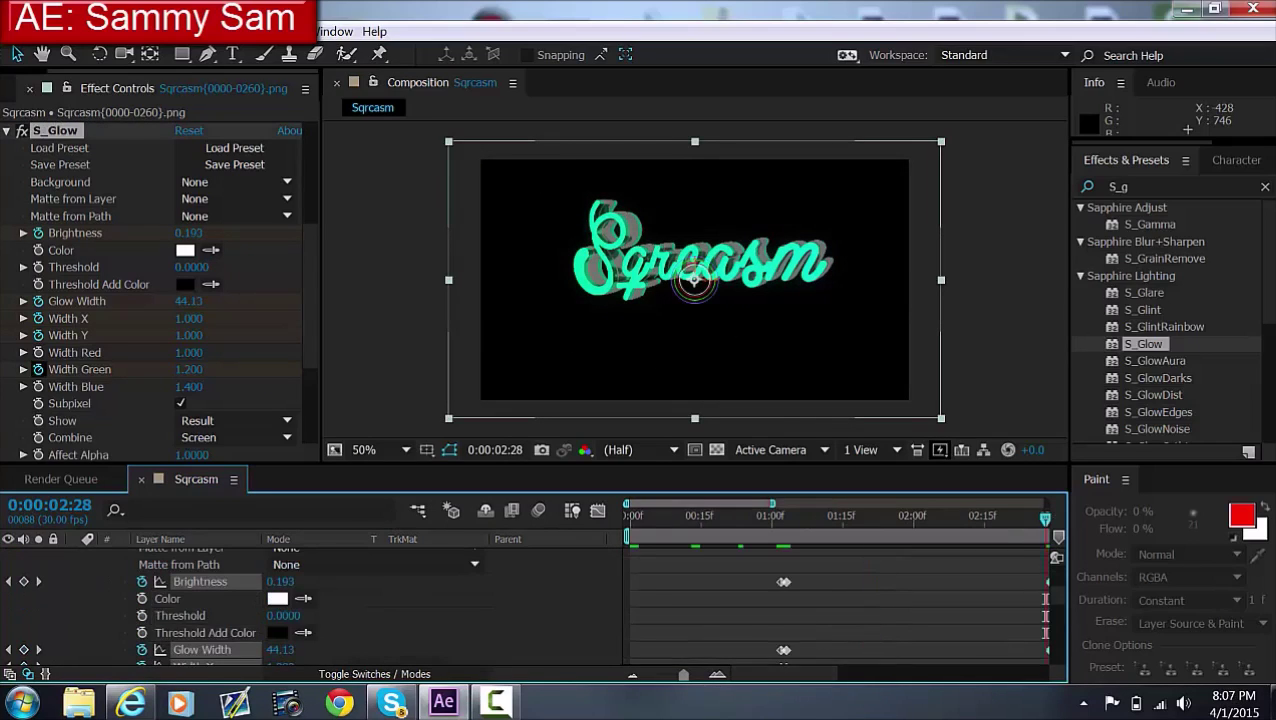
Stop playback and paste the copied S_Glow keyframes at 0:00:04:13
{"action": "key", "text": "space"}
{"action": "left_click_drag", "start_coordinate": [798, 677], "coordinate": [853, 674]}
{"action": "scroll", "coordinate": [812, 590], "scroll_direction": "down", "scroll_amount": 6}
{"action": "left_click", "coordinate": [807, 519]}
{"action": "scroll", "coordinate": [810, 632], "scroll_direction": "up", "scroll_amount": 4}
{"action": "scroll", "coordinate": [818, 630], "scroll_direction": "down", "scroll_amount": 4}
{"action": "mouse_move", "coordinate": [777, 529]}
{"action": "left_mouse_down"}
{"action": "mouse_move", "coordinate": [977, 531]}
{"action": "mouse_move", "coordinate": [805, 529]}
{"action": "mouse_move", "coordinate": [871, 532]}
{"action": "left_mouse_up"}
{"action": "key", "text": "ctrl+v"}
Shift the pasted Glow Width, Width X and Width Y keyframes to about 0:00:04:16 and preview the composition
{"action": "scroll", "coordinate": [888, 592], "scroll_direction": "up", "scroll_amount": 5}
{"action": "mouse_move", "coordinate": [889, 592]}
{"action": "left_mouse_down"}
{"action": "mouse_move", "coordinate": [879, 674]}
{"action": "mouse_move", "coordinate": [880, 658]}
{"action": "left_mouse_up"}
{"action": "scroll", "coordinate": [850, 630], "scroll_direction": "up", "scroll_amount": 3}
{"action": "left_click_drag", "start_coordinate": [870, 632], "coordinate": [883, 630]}
{"action": "left_click", "coordinate": [890, 648]}
{"action": "scroll", "coordinate": [890, 648], "scroll_direction": "down", "scroll_amount": 1}
{"action": "key", "text": "KP_0"}
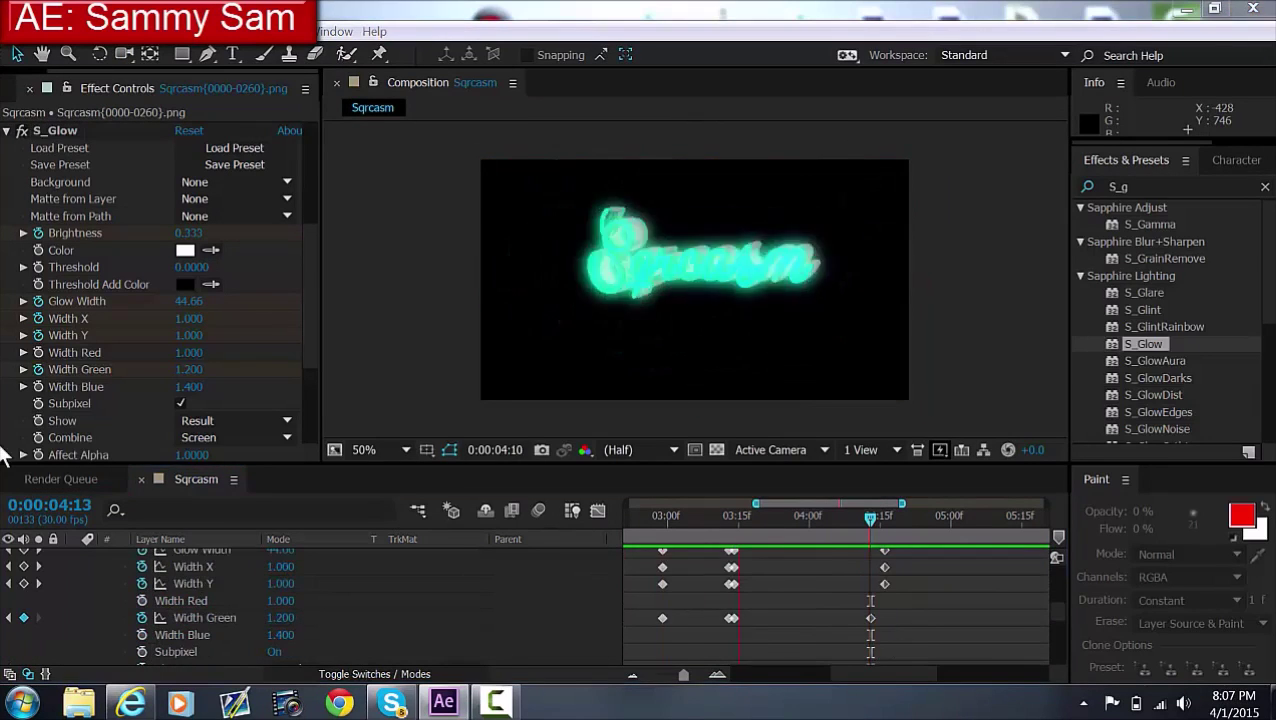
Stop the preview and place another set of S_Glow keyframes at 0:00:04:24
{"action": "key", "text": "space"}
{"action": "left_click_drag", "start_coordinate": [849, 674], "coordinate": [874, 674]}
{"action": "left_click_drag", "start_coordinate": [775, 618], "coordinate": [790, 618]}
{"action": "scroll", "coordinate": [792, 612], "scroll_direction": "down", "scroll_amount": 5}
{"action": "left_click", "coordinate": [826, 526]}
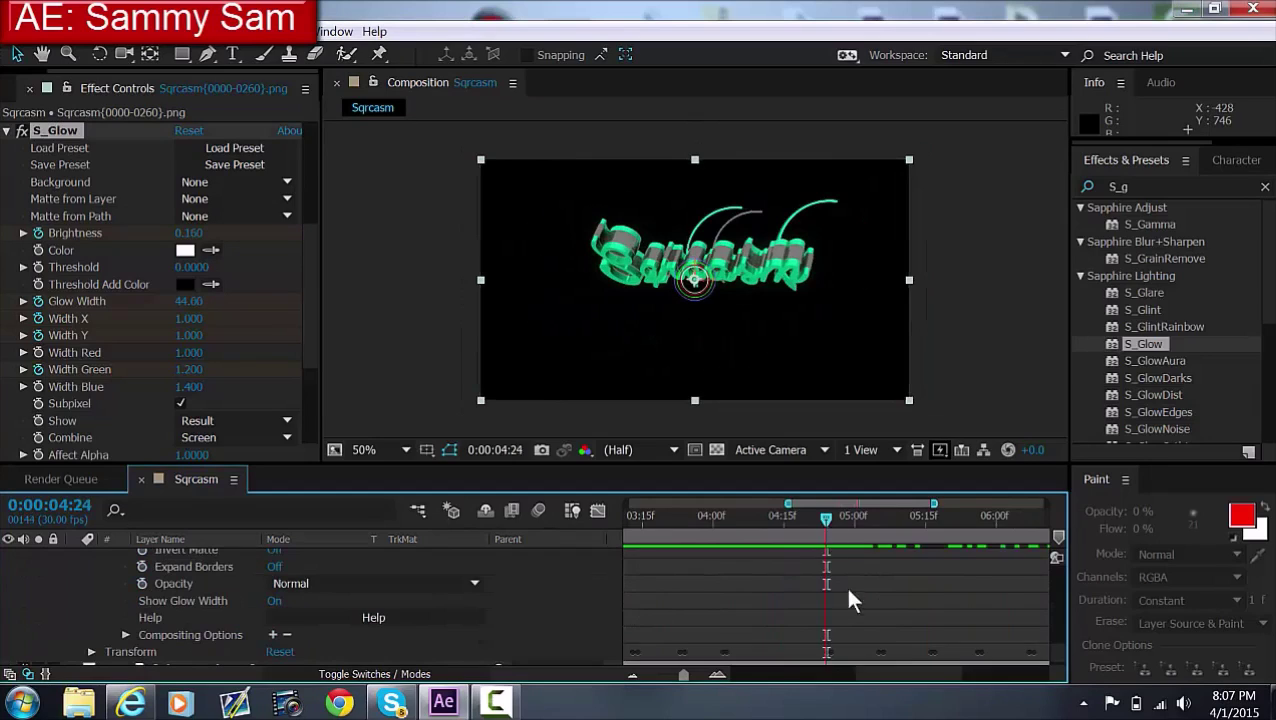
Paste the S_Glow keyframes at 0:00:06:08
{"action": "left_click_drag", "start_coordinate": [978, 674], "coordinate": [939, 674]}
{"action": "left_click", "coordinate": [854, 522]}
{"action": "scroll", "coordinate": [872, 598], "scroll_direction": "up", "scroll_amount": 5}
{"action": "key", "text": "ctrl+v"}
{"action": "left_click", "coordinate": [866, 608]}
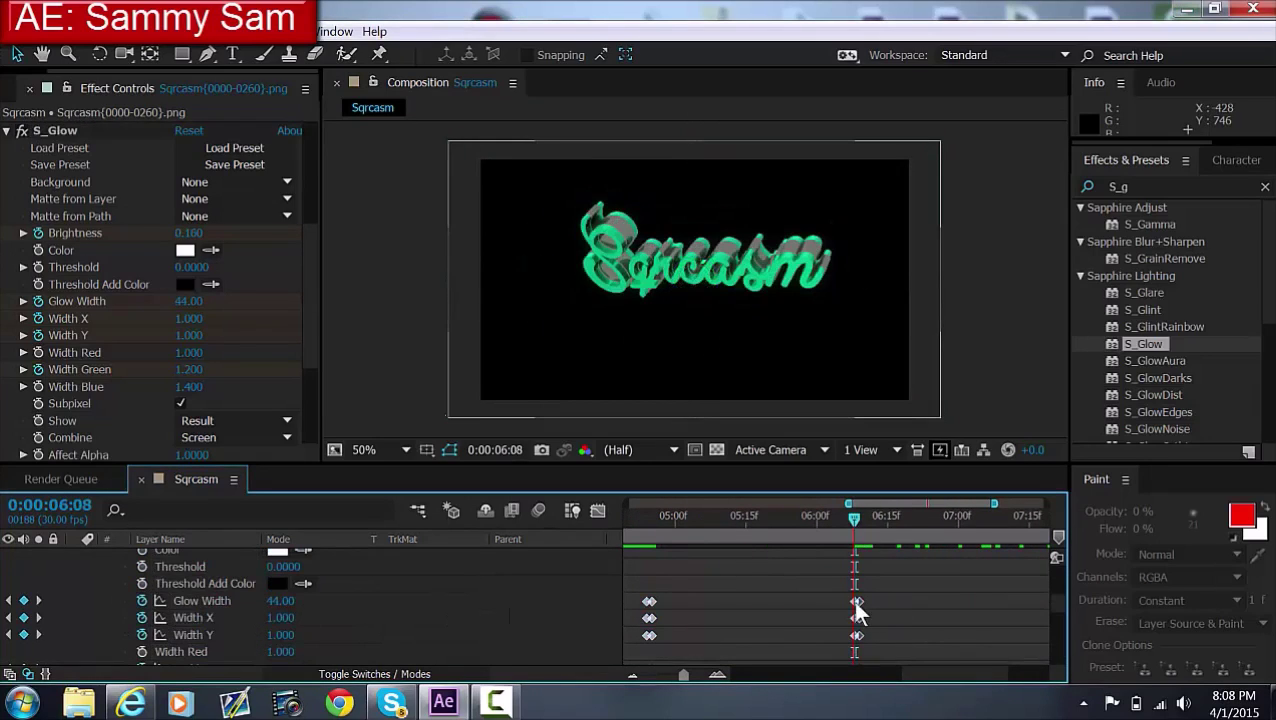
Paste the S_Glow keyframes again at 0:00:06:09 and select the duplicate keyframes there for removal
{"action": "key", "text": "Delete"}
{"action": "scroll", "coordinate": [850, 588], "scroll_direction": "down", "scroll_amount": 2}
{"action": "left_click_drag", "start_coordinate": [855, 519], "coordinate": [861, 524]}
{"action": "key", "text": "ctrl+v"}
{"action": "left_click", "coordinate": [860, 594]}
{"action": "left_click", "coordinate": [860, 635]}
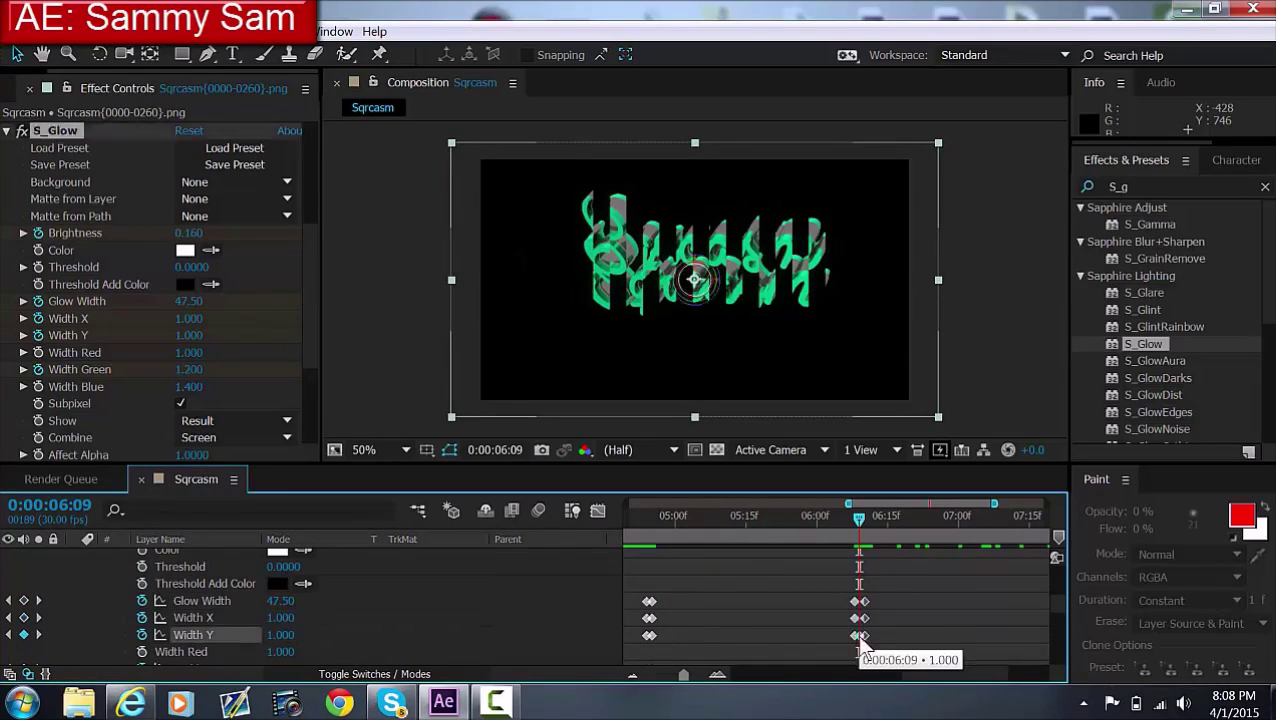
Paste the S_Glow keyframes at 0:00:08:04
{"action": "scroll", "coordinate": [870, 607], "scroll_direction": "down", "scroll_amount": 5}
{"action": "left_click", "coordinate": [962, 520]}
{"action": "scroll", "coordinate": [151, 590], "scroll_direction": "up", "scroll_amount": 5}
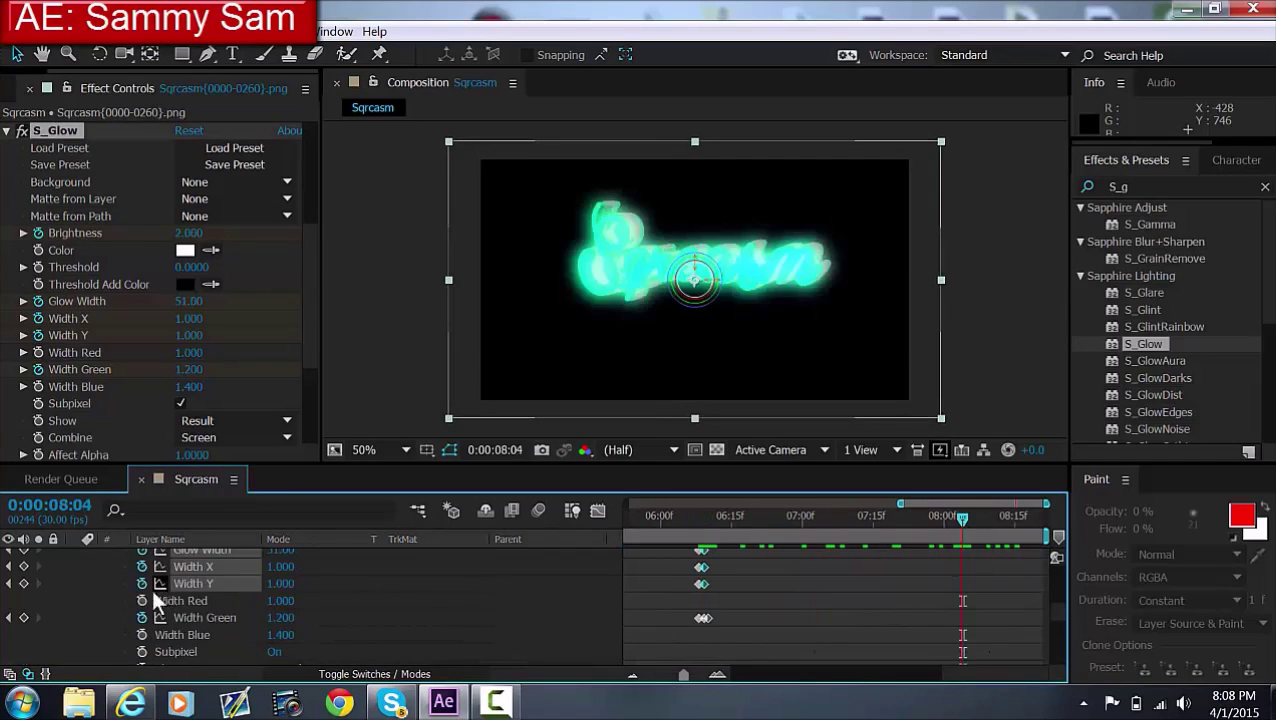
{"action": "key", "text": "ctrl+v"}
Try deleting the first set of pasted S_Glow keyframes at 0:00:08:04, including Brightness, and undo the deletions
{"action": "left_click", "coordinate": [966, 606]}
{"action": "left_click", "coordinate": [964, 618]}
{"action": "scroll", "coordinate": [962, 634], "scroll_direction": "up", "scroll_amount": 1}
{"action": "left_click", "coordinate": [963, 618]}
{"action": "scroll", "coordinate": [958, 628], "scroll_direction": "up", "scroll_amount": 2}
{"action": "left_click", "coordinate": [961, 634]}
{"action": "key", "text": "Delete"}
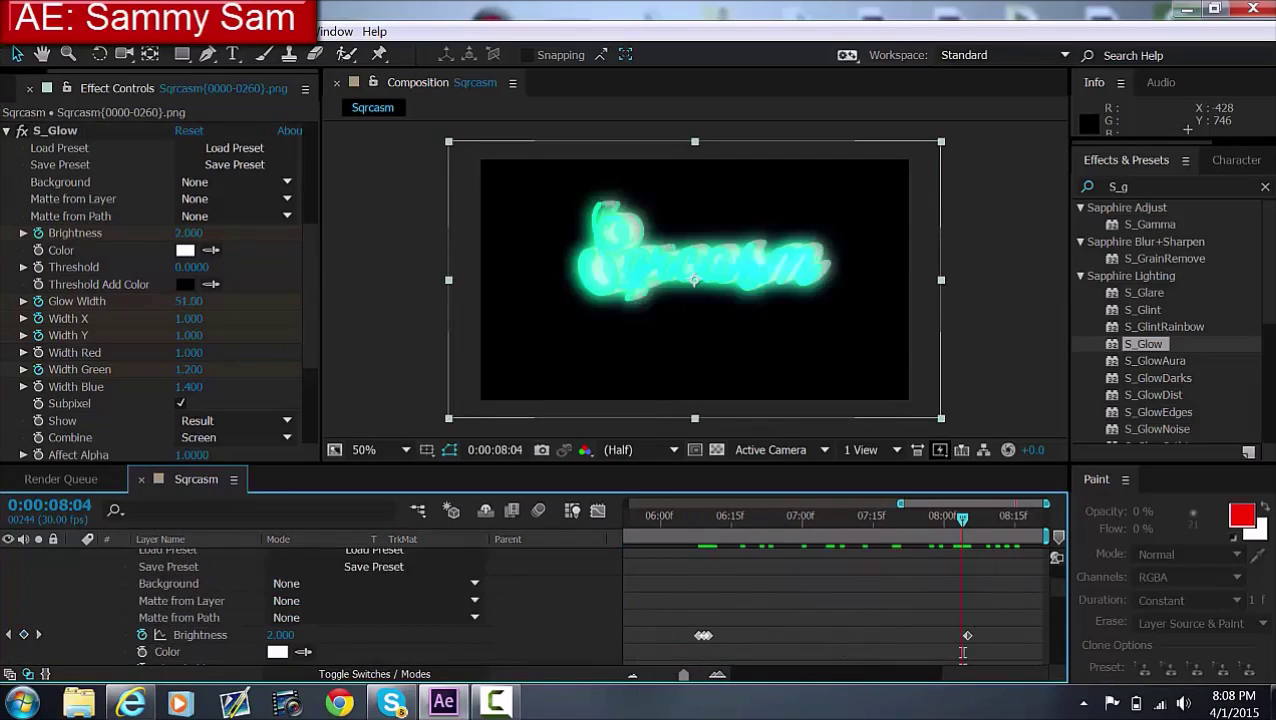
{"action": "key", "text": "ctrl+z"}
{"action": "key", "text": "ctrl+z"}
{"action": "key", "text": "ctrl+z"}
Delete the second set of S_Glow keyframes just after 0:00:08:04 and preview the result
{"action": "scroll", "coordinate": [911, 596], "scroll_direction": "down", "scroll_amount": 3}
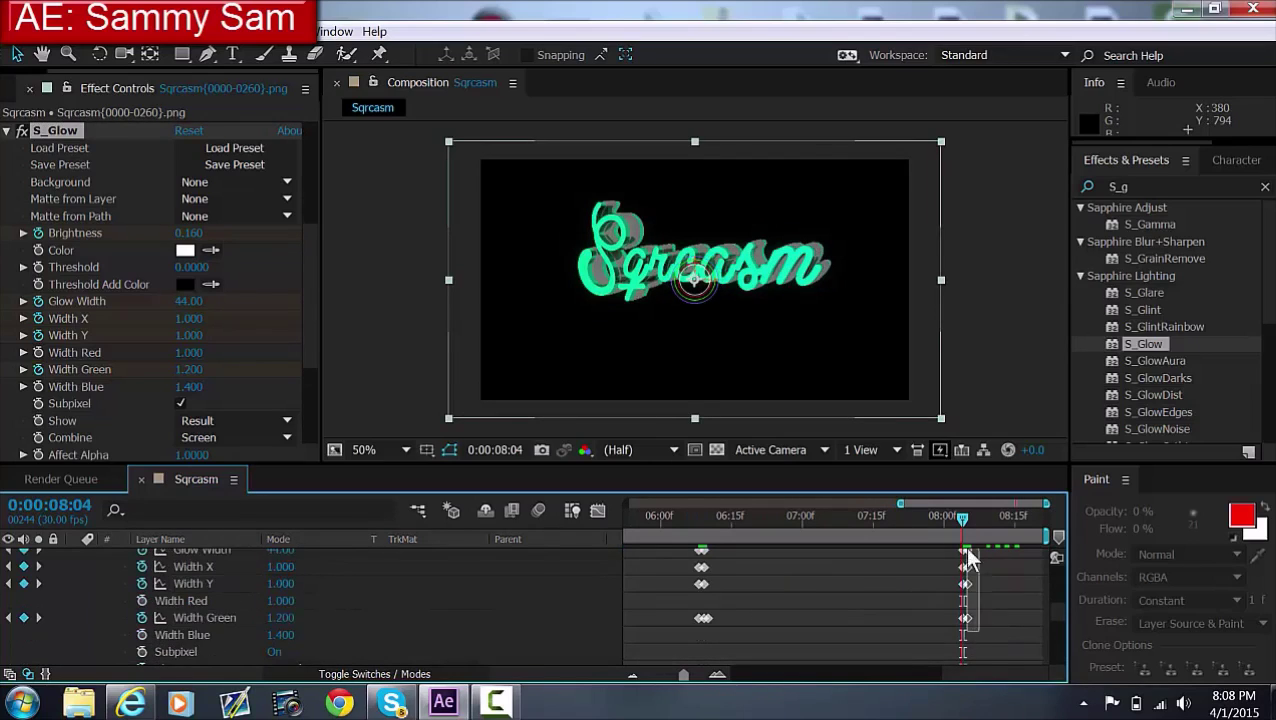
{"action": "scroll", "coordinate": [964, 550], "scroll_direction": "up", "scroll_amount": 2}
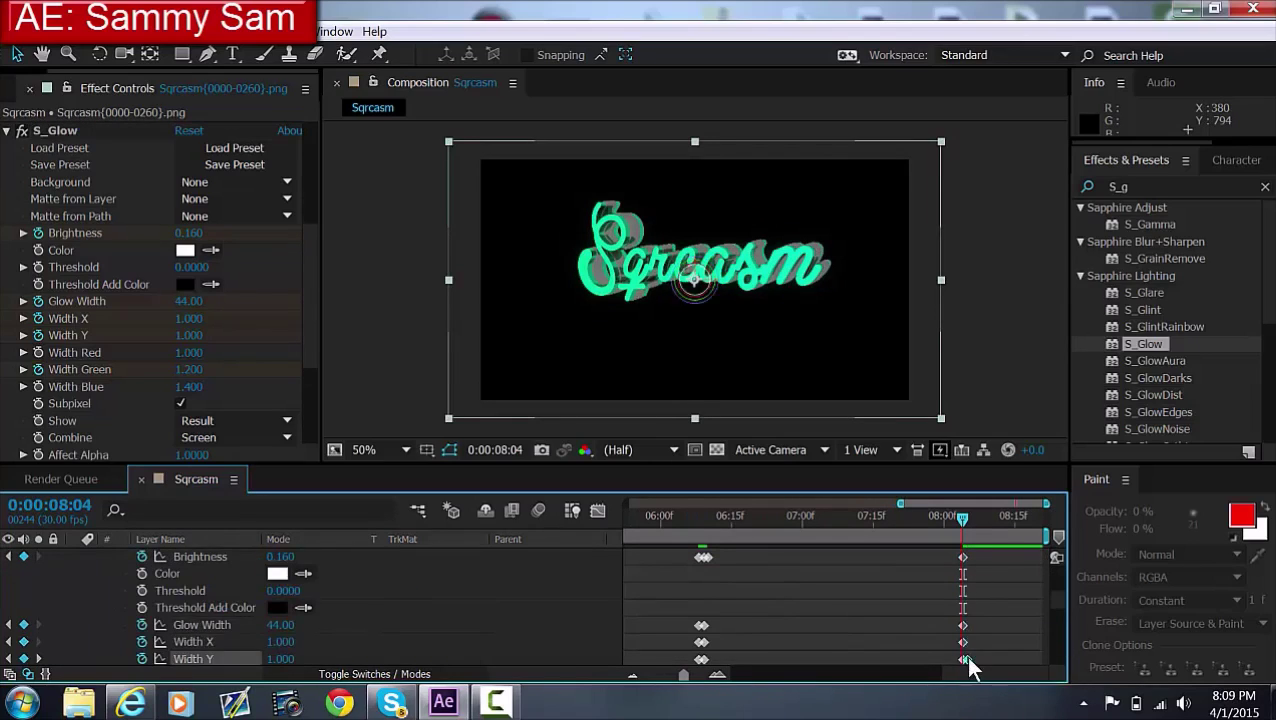
{"action": "scroll", "coordinate": [965, 655], "scroll_direction": "down", "scroll_amount": 2}
{"action": "key", "text": "space"}
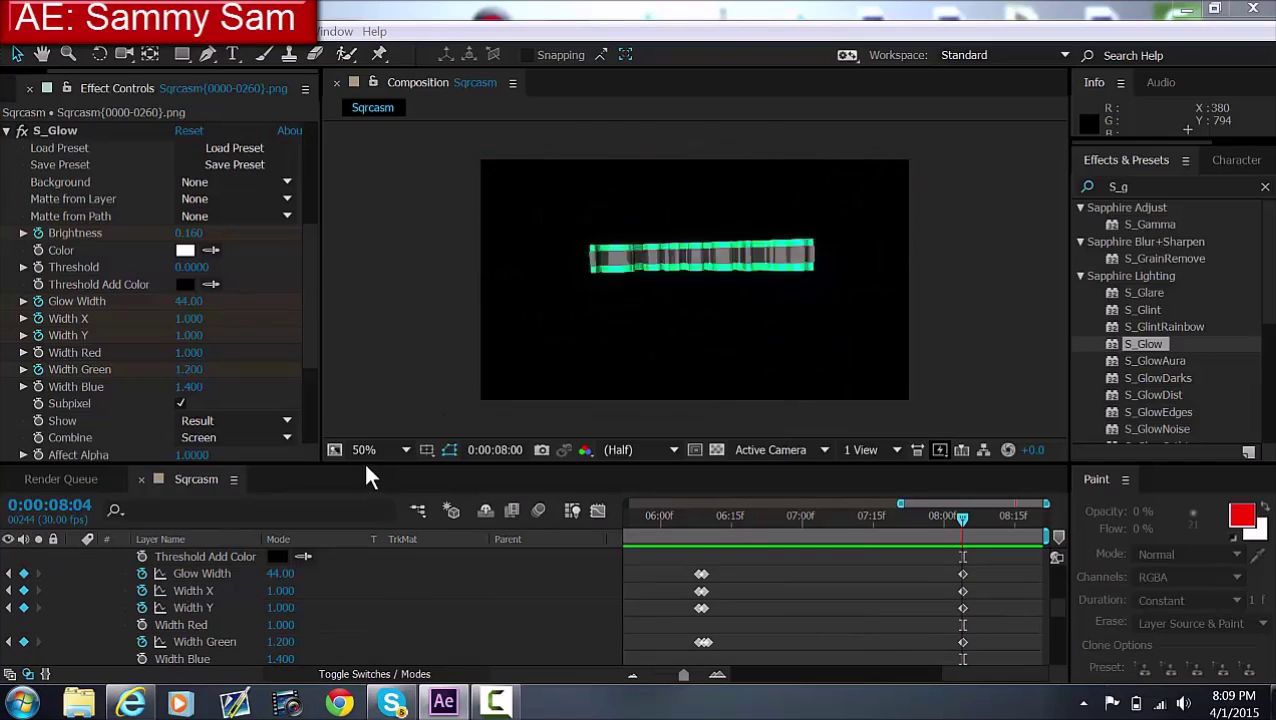
Delete the extra Brightness keyframe just after 0:00:06:09
{"action": "left_click_drag", "start_coordinate": [966, 503], "coordinate": [900, 503]}
{"action": "left_click", "coordinate": [900, 522]}
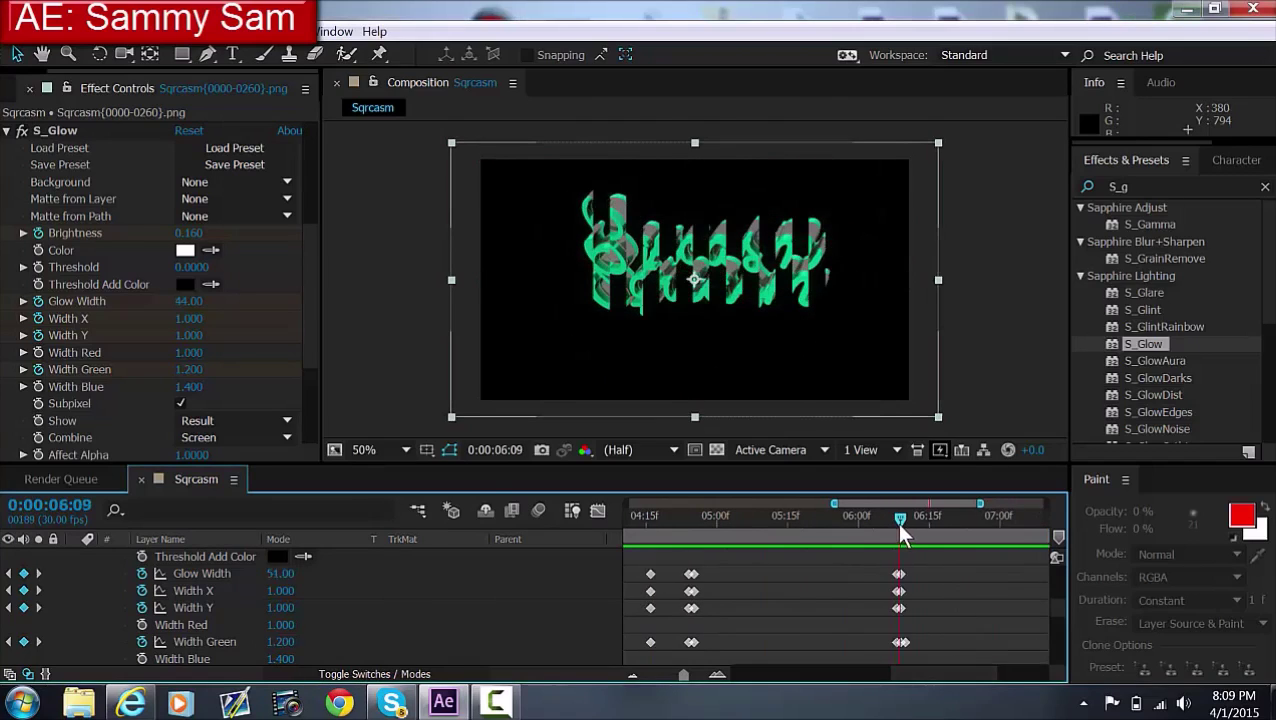
{"action": "left_click", "coordinate": [905, 557]}
{"action": "key", "text": "Delete"}
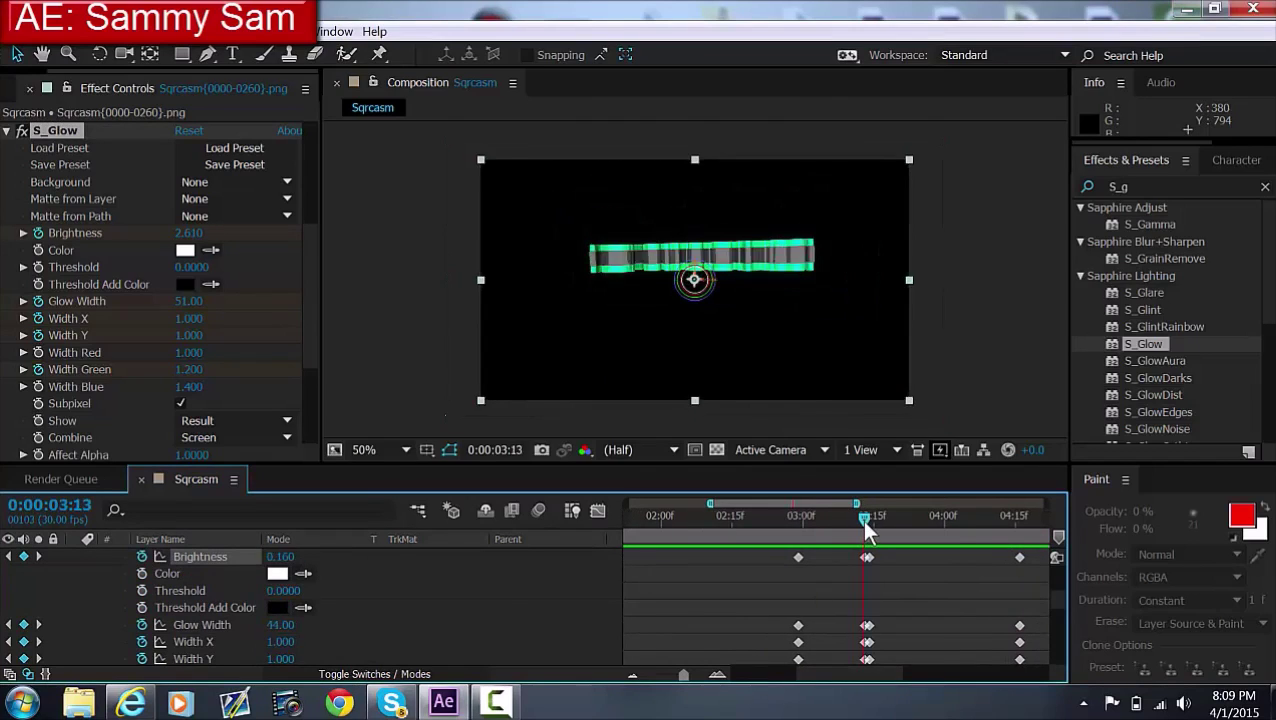
Set S_Glow's Brightness to 2.270 at 0:00:01:03 and preview the composition
{"action": "left_click", "coordinate": [867, 517]}
{"action": "left_click", "coordinate": [784, 515]}
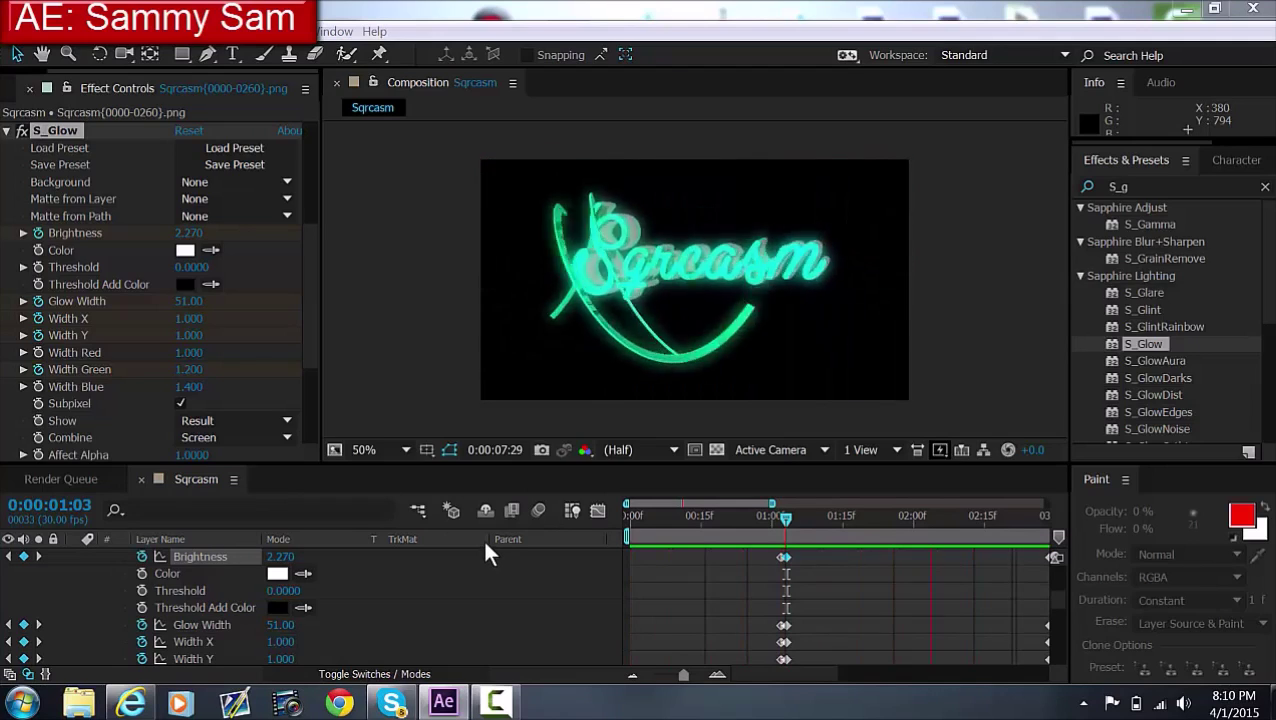
{"action": "key", "text": "space"}
Clear the S_g effects search, collapse the layer properties and move the time to 0:00:01:03
{"action": "left_click", "coordinate": [14, 88]}
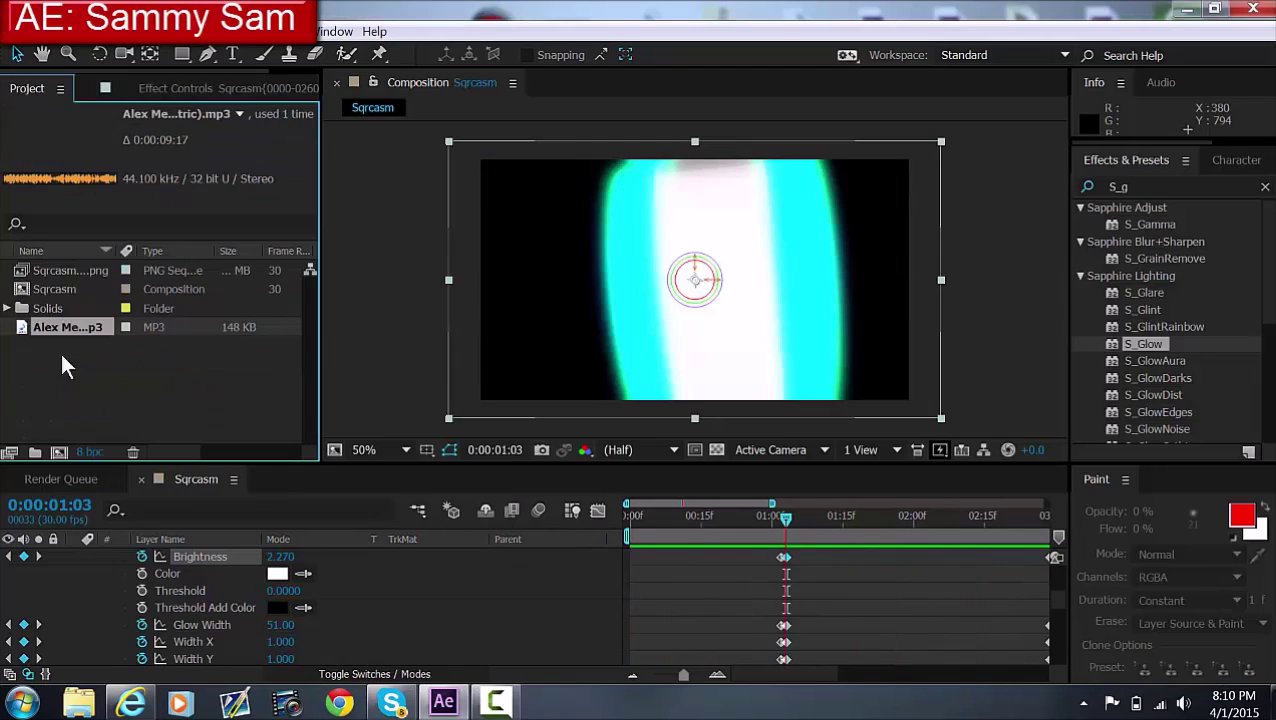
{"action": "scroll", "coordinate": [102, 573], "scroll_direction": "up", "scroll_amount": 3}
{"action": "left_click", "coordinate": [1265, 187]}
{"action": "left_click", "coordinate": [74, 557]}
{"action": "left_click", "coordinate": [105, 610]}
{"action": "left_click_drag", "start_coordinate": [645, 520], "coordinate": [785, 524]}
Import the Green.mp4 particle clip from the desktop into the project
{"action": "double_click", "coordinate": [225, 400]}
{"action": "left_click", "coordinate": [71, 147]}
{"action": "left_click", "coordinate": [219, 543]}
{"action": "type", "text": "r"}
{"action": "key", "text": "BackSpace"}
{"action": "type", "text": "g"}
{"action": "left_click", "coordinate": [225, 578]}
{"action": "left_click", "coordinate": [455, 567]}
Add Green.mp4 to the composition and trim it to run from 0:00:01:03 to 0:00:01:16
{"action": "left_click_drag", "start_coordinate": [65, 321], "coordinate": [158, 555]}
{"action": "left_click_drag", "start_coordinate": [702, 558], "coordinate": [852, 567]}
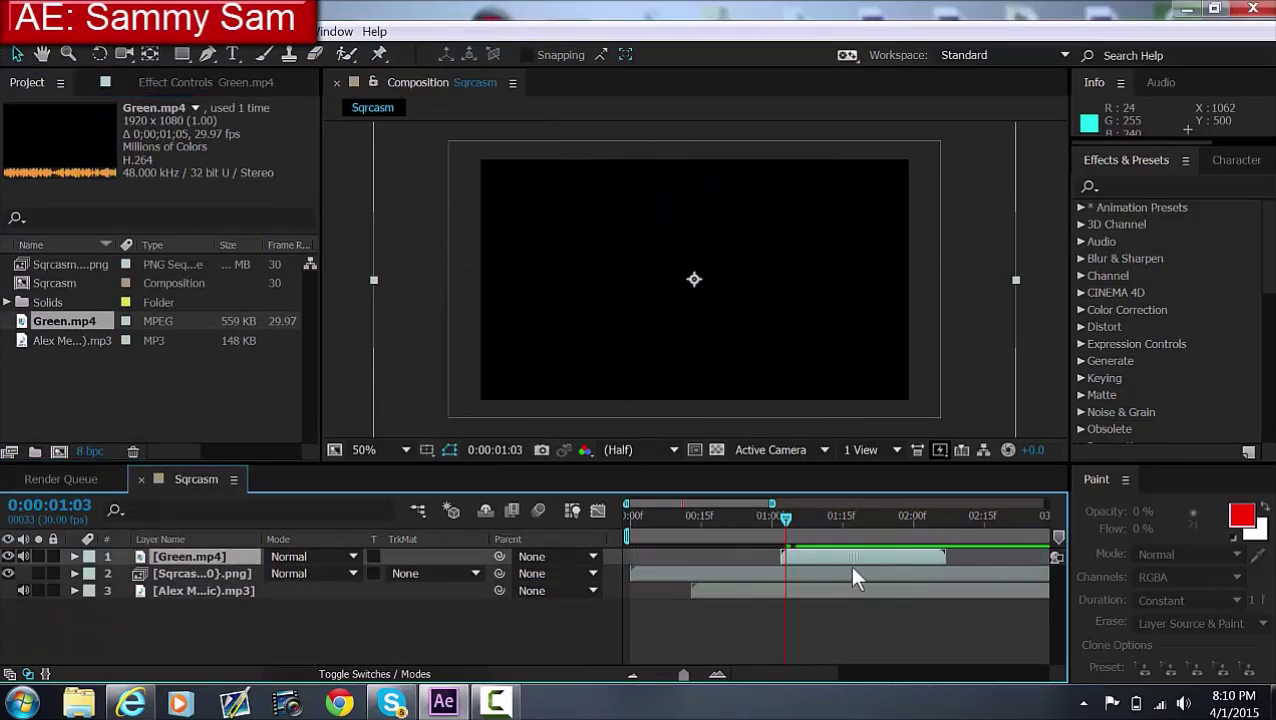
{"action": "left_click_drag", "start_coordinate": [757, 555], "coordinate": [785, 557]}
{"action": "left_click_drag", "start_coordinate": [785, 520], "coordinate": [856, 525]}
{"action": "left_click_drag", "start_coordinate": [922, 556], "coordinate": [799, 518]}
{"action": "right_click", "coordinate": [792, 557]}
Move the Green.mp4 layer beneath the Sqrcasm layer and preview the composition
{"action": "left_click", "coordinate": [176, 553]}
{"action": "left_click_drag", "start_coordinate": [176, 554], "coordinate": [182, 582]}
{"action": "mouse_move", "coordinate": [798, 519]}
{"action": "left_mouse_down"}
{"action": "mouse_move", "coordinate": [853, 525]}
{"action": "mouse_move", "coordinate": [785, 524]}
{"action": "left_mouse_up"}
{"action": "key", "text": "KP_0"}
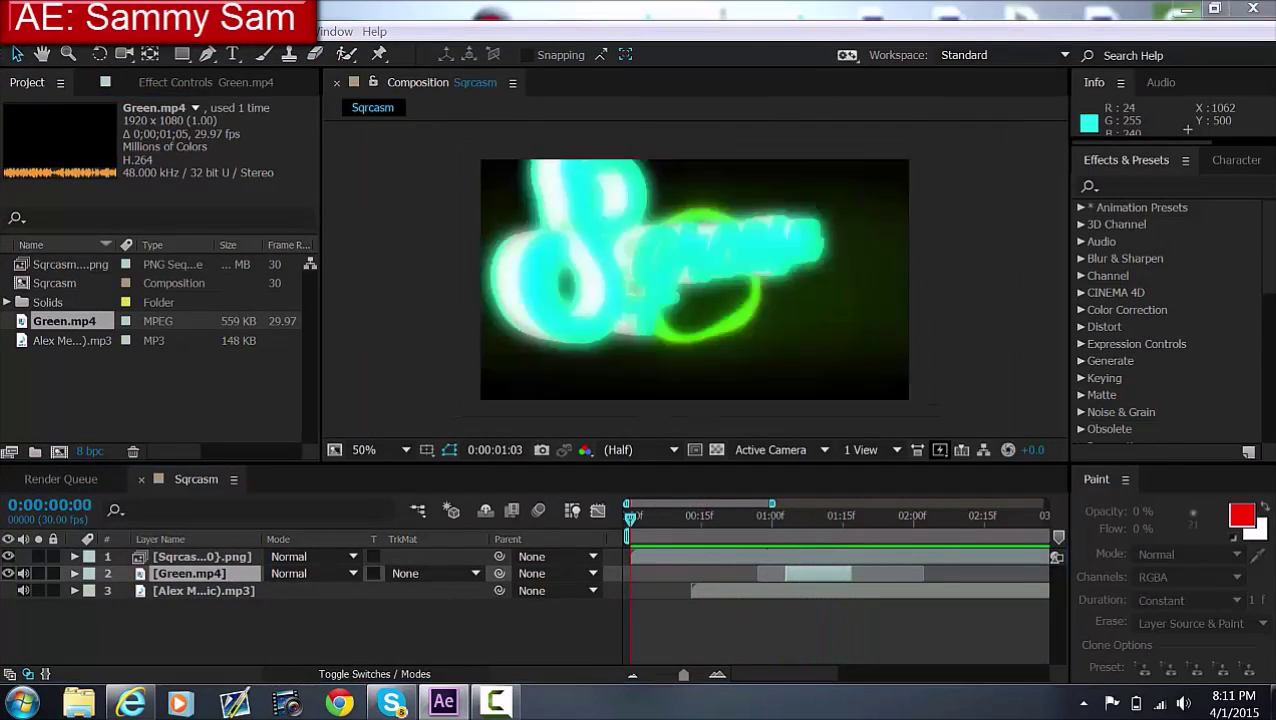
{"action": "key", "text": "space"}
Set the Green.mp4 layer's blending mode to Screen and preview the composition
{"action": "right_click", "coordinate": [824, 570]}
{"action": "mouse_move", "coordinate": [882, 266]}
{"action": "left_click", "coordinate": [546, 354]}
{"action": "key", "text": "KP_0"}
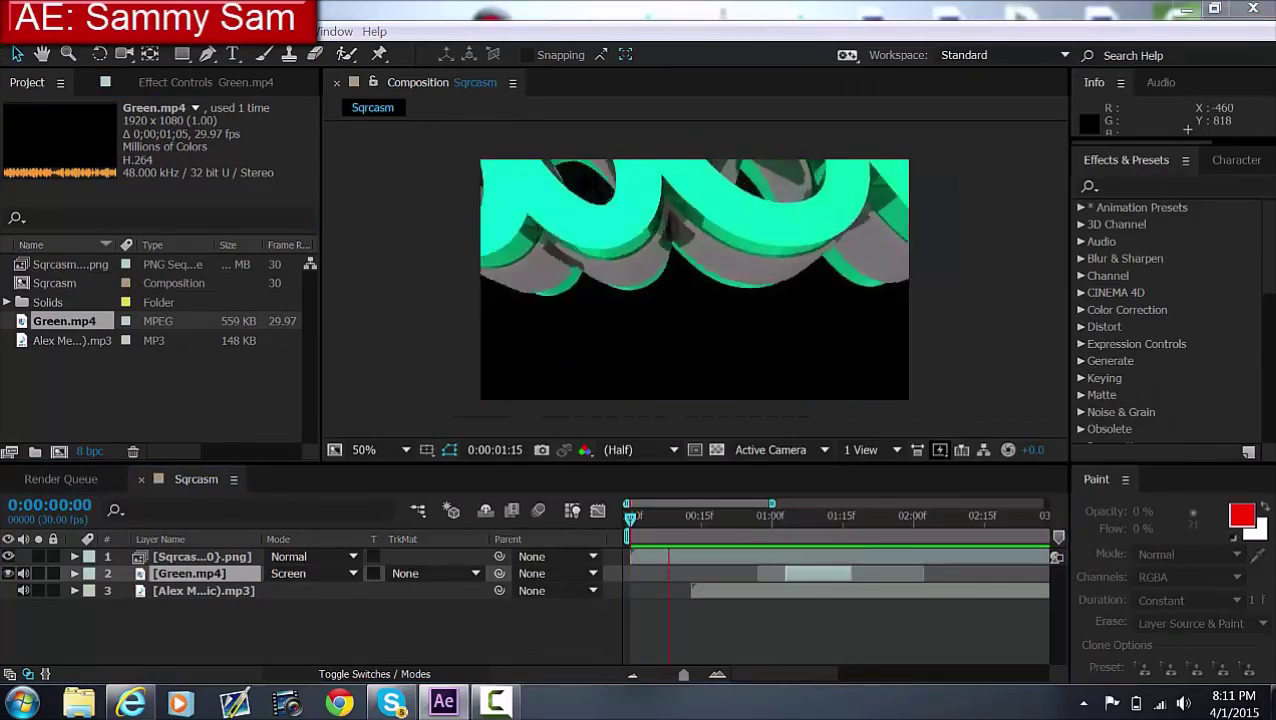
{"action": "key", "text": "space"}
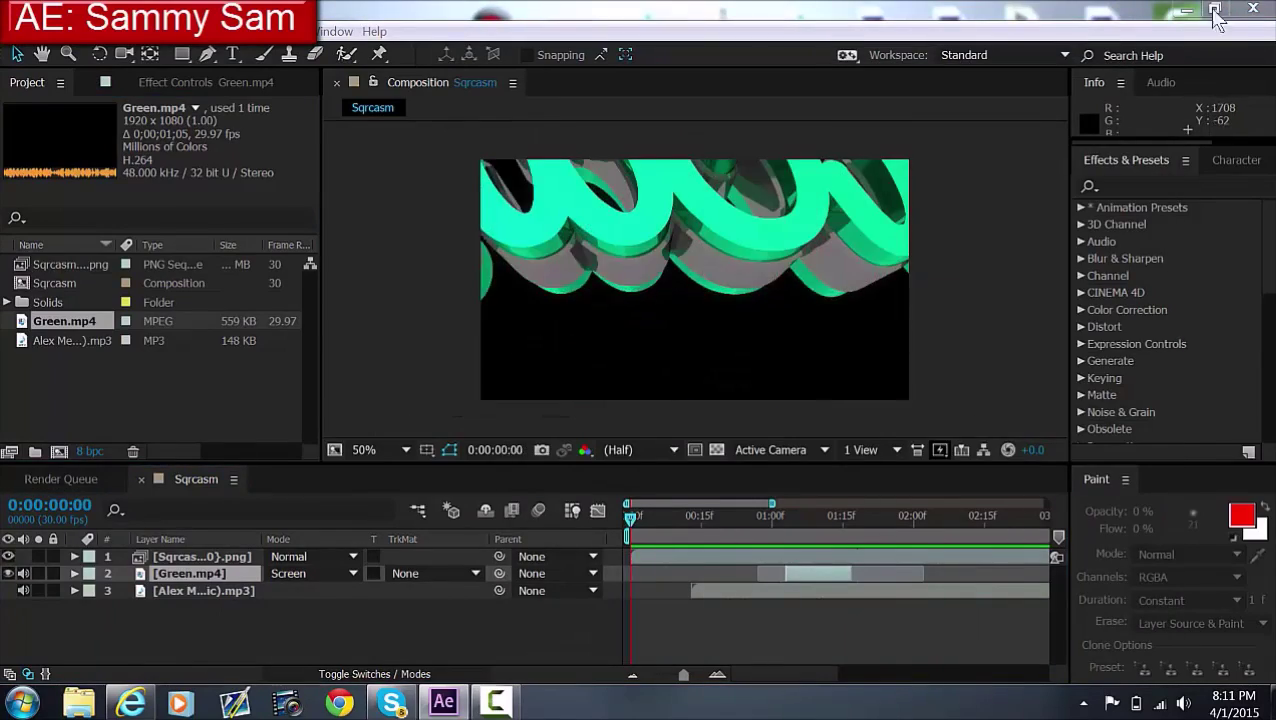
Close the project, saving it to the desktop as Untitled Project
{"action": "left_click", "coordinate": [1252, 9]}
{"action": "left_click", "coordinate": [590, 377]}
{"action": "left_click", "coordinate": [65, 171]}
{"action": "left_click", "coordinate": [481, 490]}
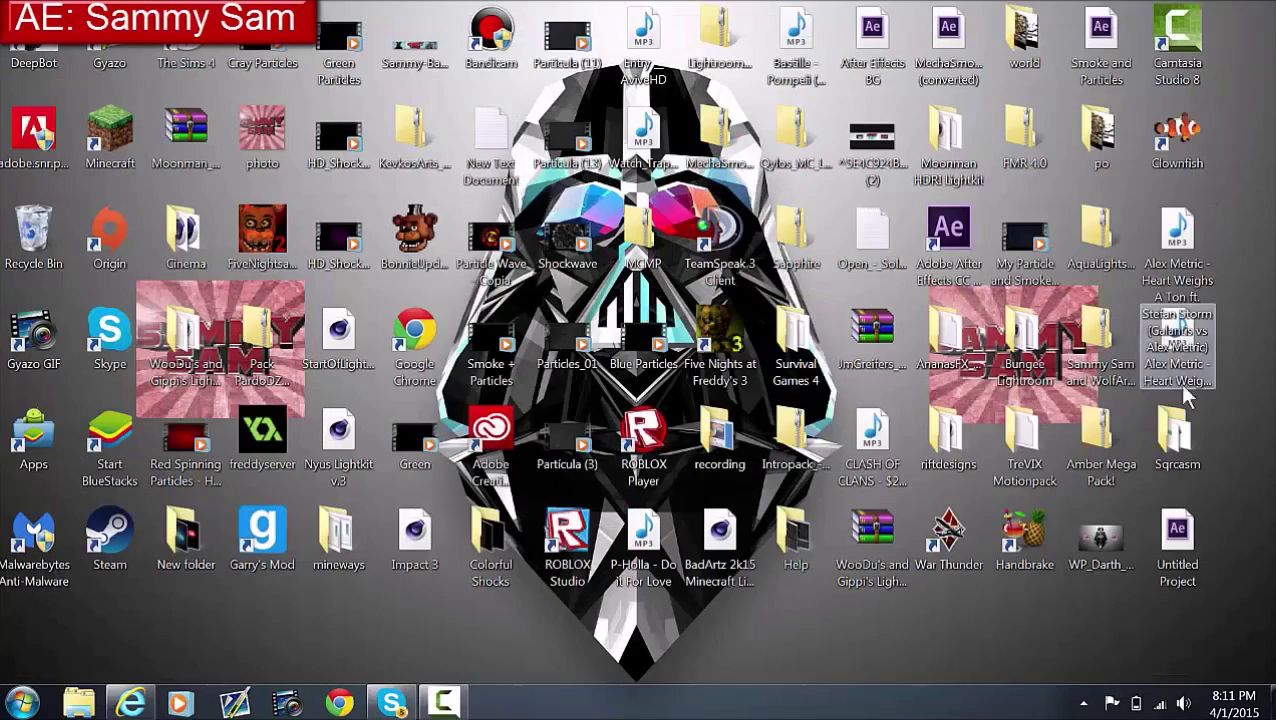
Open the Smoke and Particles project and expand the Smoke layer's Particular settings down to the Particle group
{"action": "double_click", "coordinate": [1107, 67]}
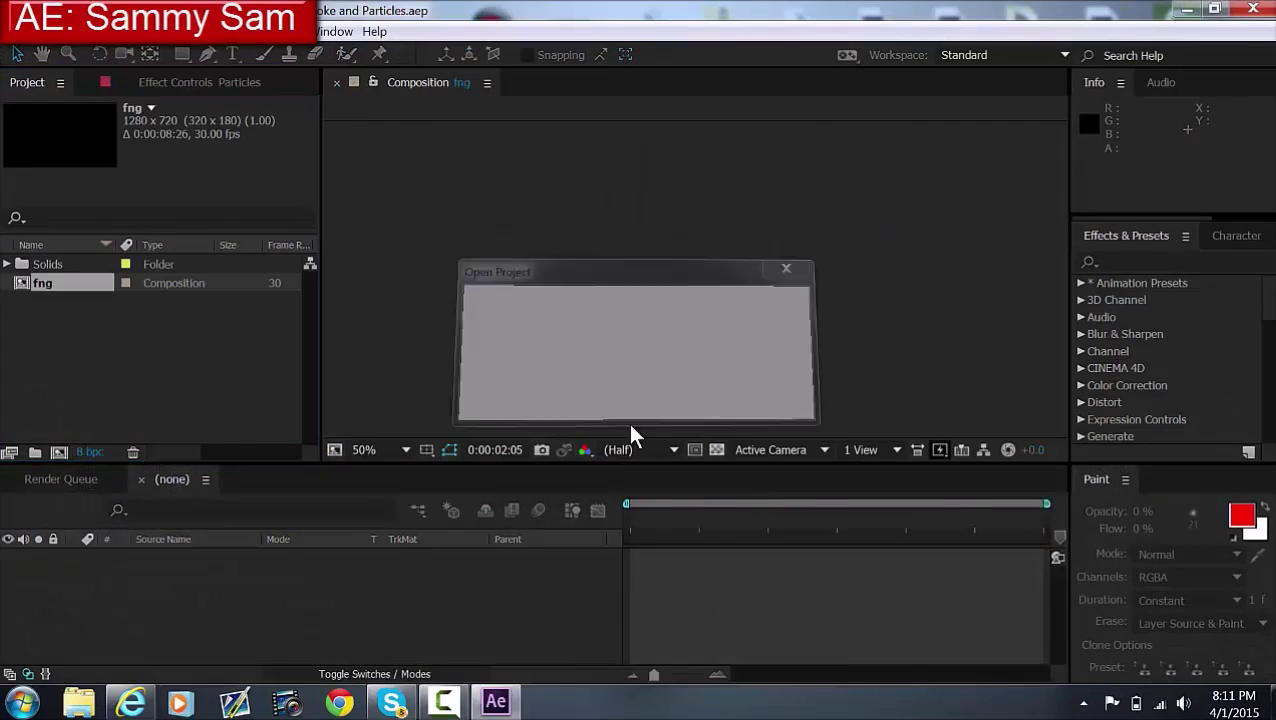
{"action": "left_click", "coordinate": [74, 556]}
{"action": "left_click", "coordinate": [109, 590]}
{"action": "left_click", "coordinate": [125, 625]}
{"action": "scroll", "coordinate": [200, 607], "scroll_direction": "down", "scroll_amount": 1}
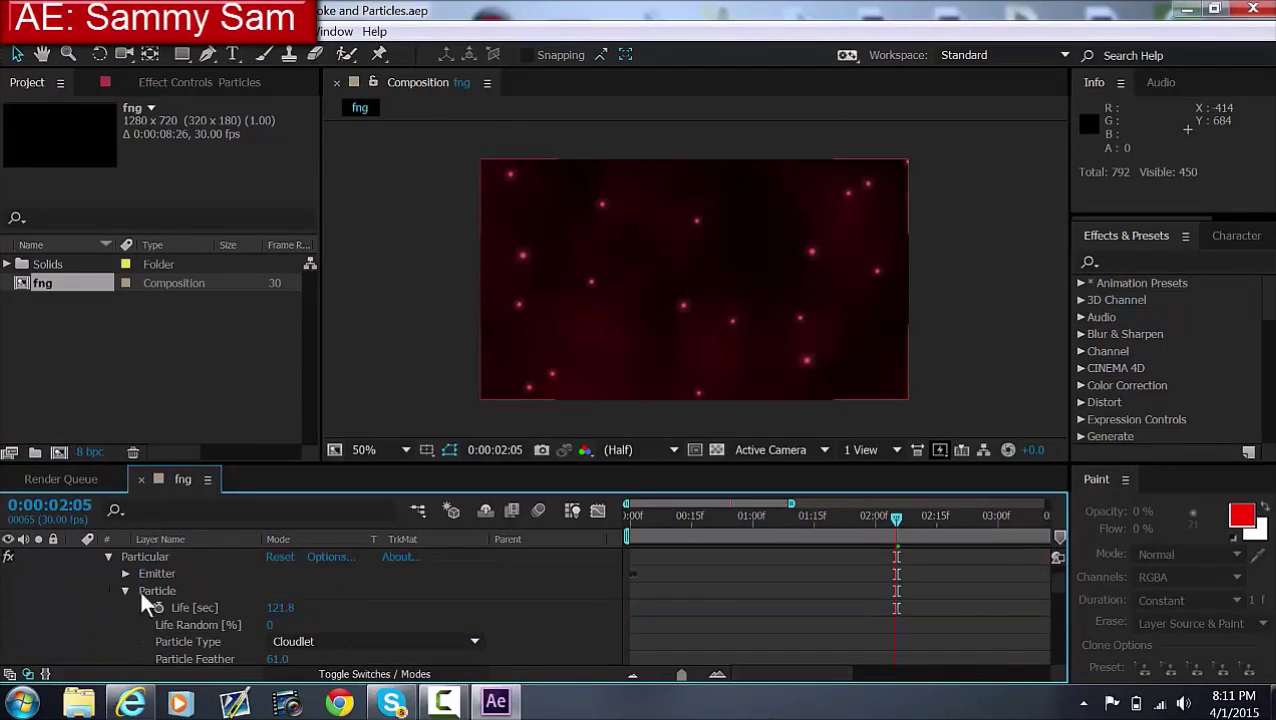
{"action": "scroll", "coordinate": [144, 598], "scroll_direction": "down", "scroll_amount": 5}
Recolour the smoke and particles to green, with a light green particle colour, and preview the fng composition
{"action": "left_click", "coordinate": [277, 642]}
{"action": "left_click", "coordinate": [300, 211]}
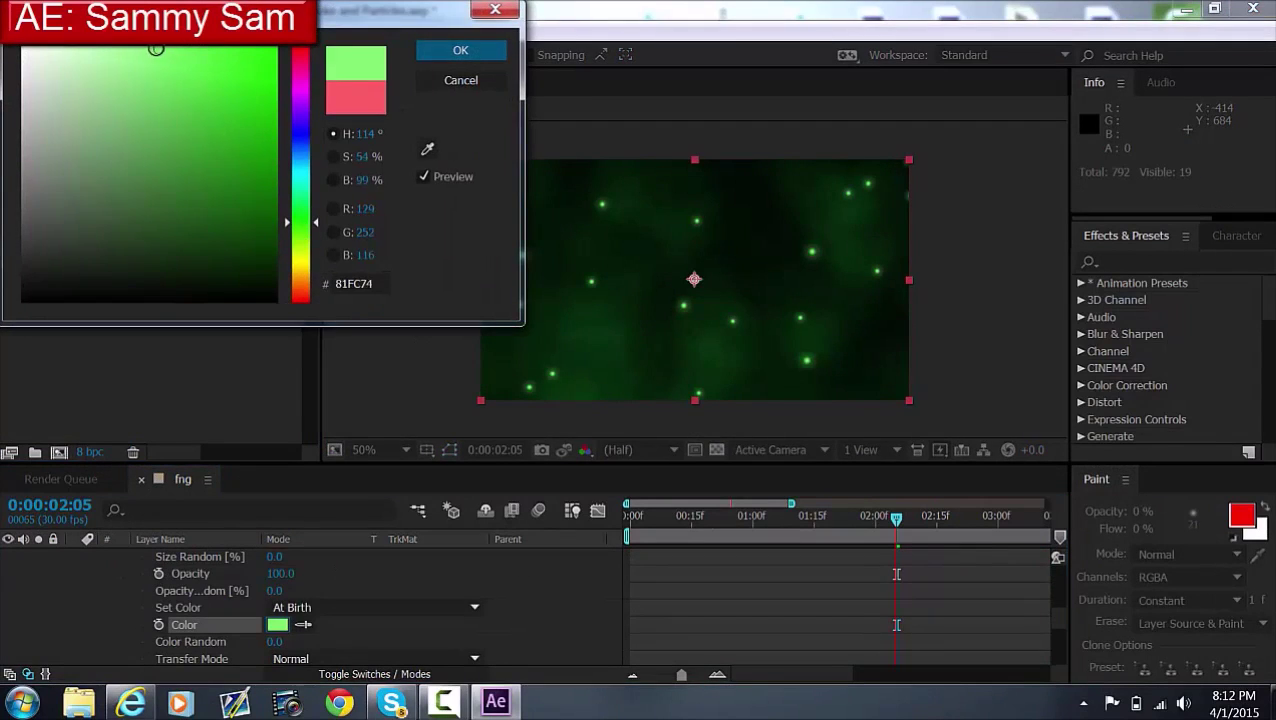
{"action": "left_click_drag", "start_coordinate": [159, 50], "coordinate": [159, 46]}
{"action": "left_click", "coordinate": [461, 50]}
{"action": "key", "text": "KP_0"}
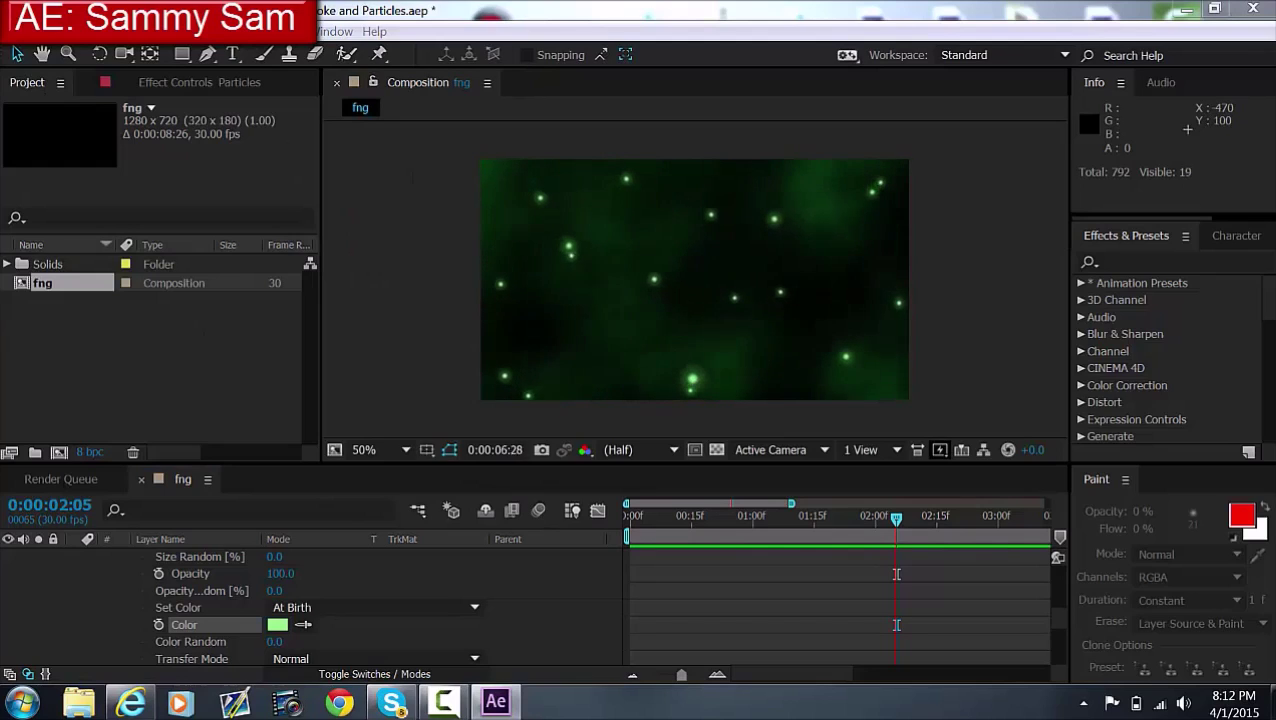
{"action": "key", "text": "space"}
Collapse the layer properties and render the fng composition to fng.avi
{"action": "scroll", "coordinate": [266, 592], "scroll_direction": "up", "scroll_amount": 7}
{"action": "left_click", "coordinate": [72, 573]}
{"action": "left_click", "coordinate": [52, 345]}
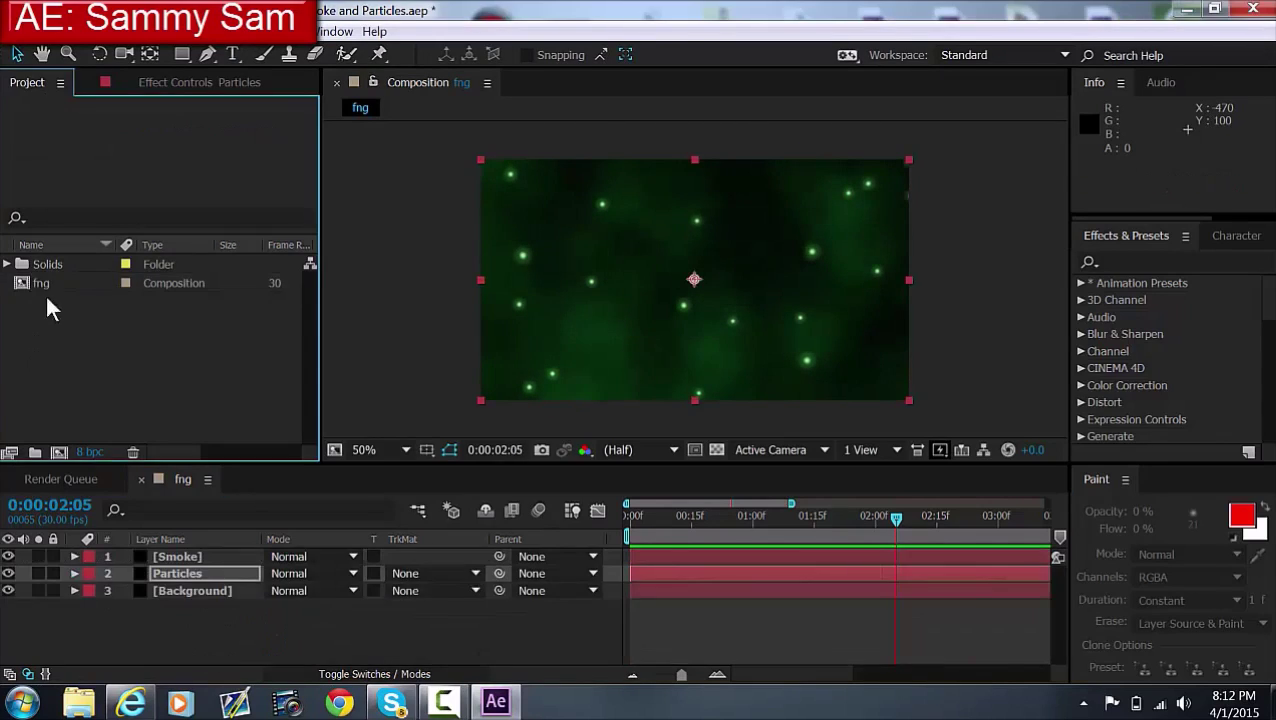
{"action": "left_click", "coordinate": [45, 283]}
{"action": "key", "text": "ctrl+m"}
{"action": "left_click", "coordinate": [140, 650]}
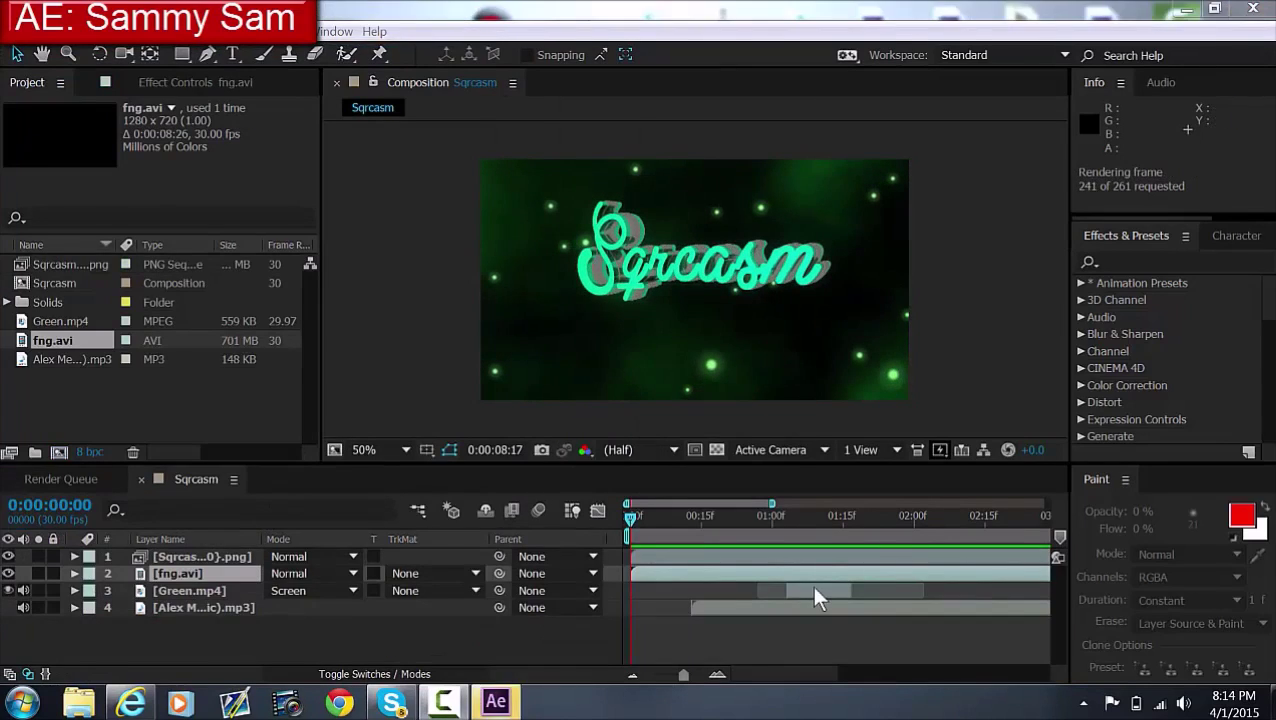
Move the fng.avi layer above the Sqrcasm layer and set its blending mode to Screen
{"action": "left_click", "coordinate": [484, 705]}
{"action": "left_click", "coordinate": [824, 592]}
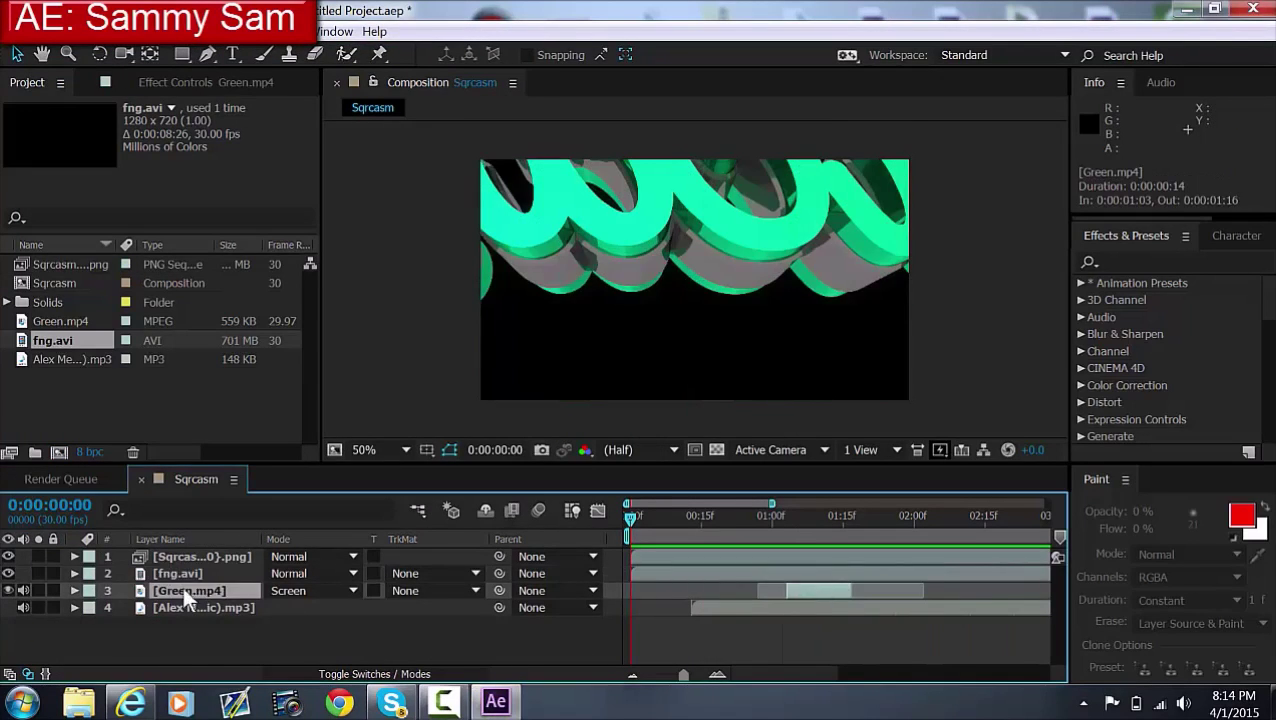
{"action": "left_click_drag", "start_coordinate": [186, 574], "coordinate": [188, 553]}
{"action": "right_click", "coordinate": [188, 567]}
{"action": "left_click", "coordinate": [456, 354]}
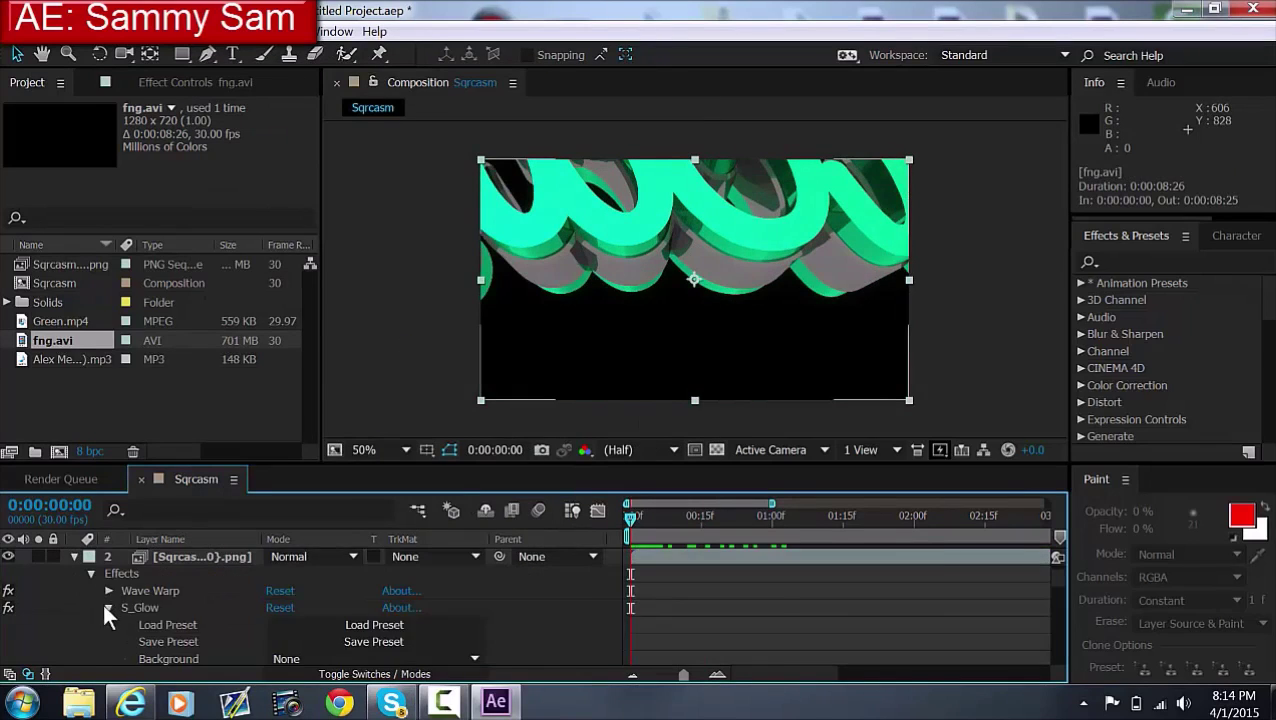
Create a black solid layer named Fade
{"action": "right_click", "coordinate": [175, 474]}
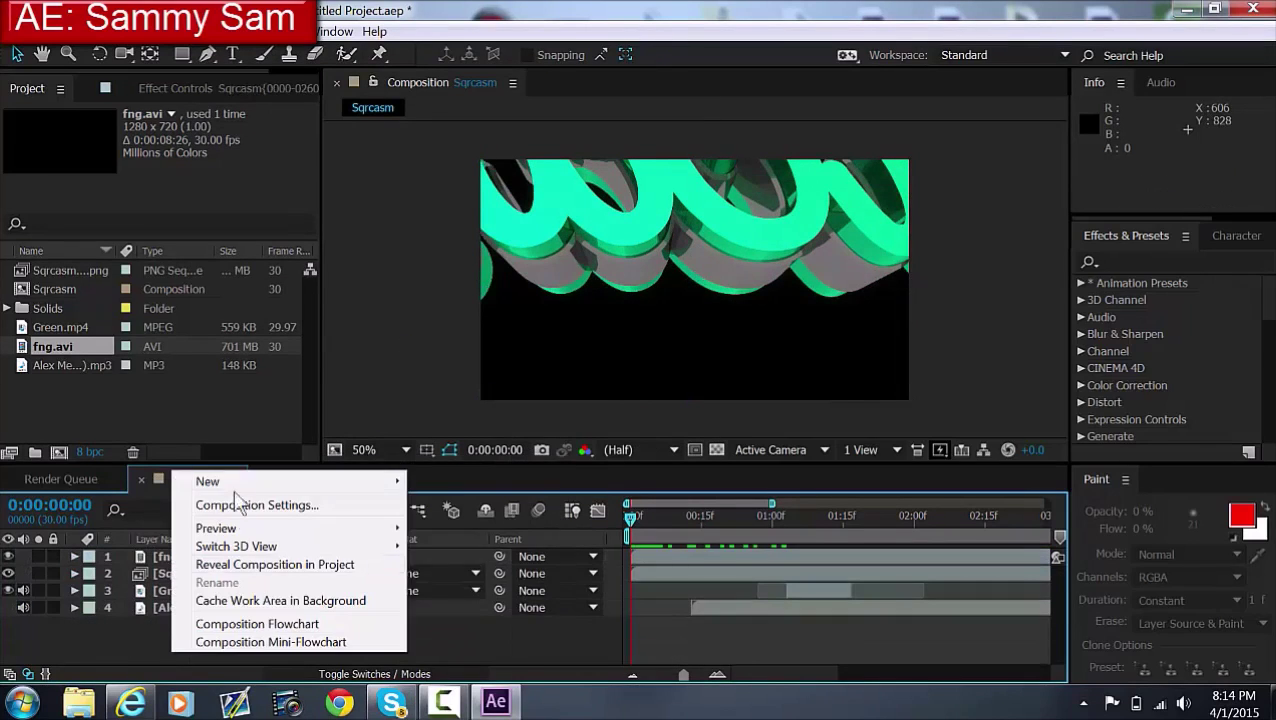
{"action": "mouse_move", "coordinate": [237, 482]}
{"action": "left_click", "coordinate": [446, 524]}
{"action": "type", "text": "Fade"}
{"action": "key", "text": "Return"}
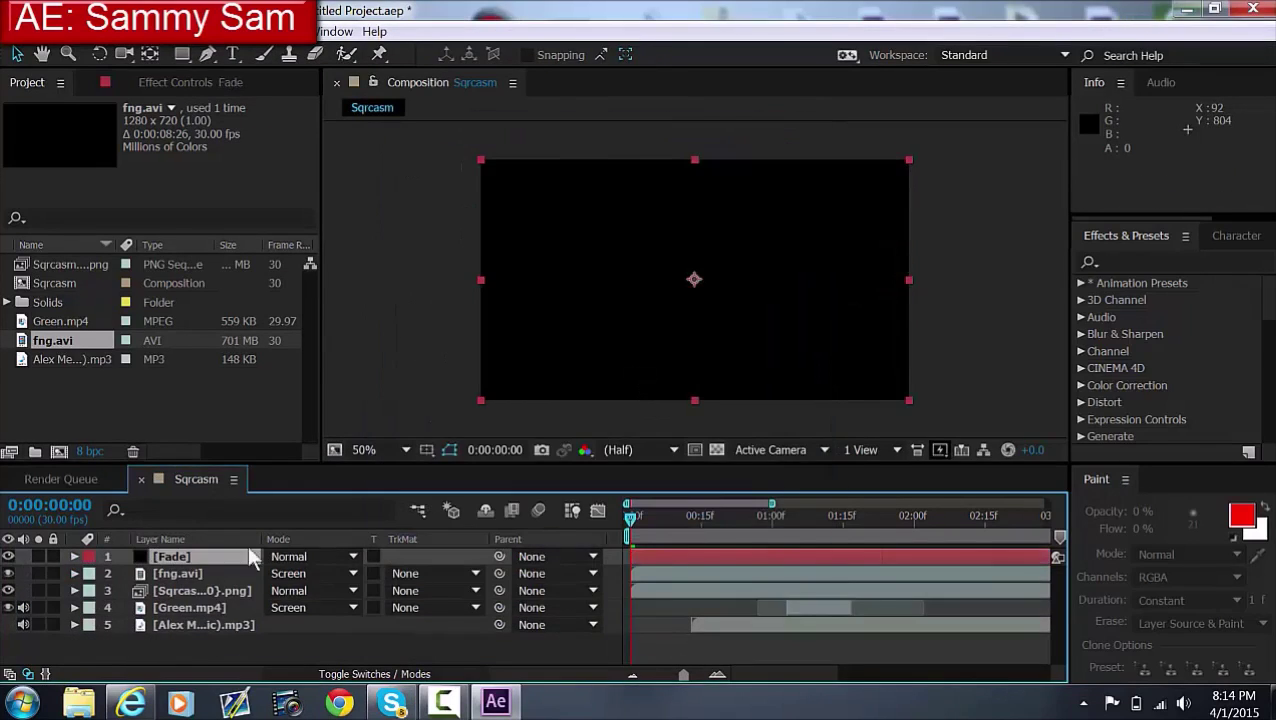
Keyframe the Fade layer's Opacity from 100% at 0:00:00:00 to 0% at about 0:00:00:26
{"action": "left_click", "coordinate": [74, 556]}
{"action": "left_click", "coordinate": [91, 573]}
{"action": "left_click", "coordinate": [282, 656]}
{"action": "type", "text": "0"}
{"action": "left_click", "coordinate": [24, 656]}
{"action": "left_click", "coordinate": [276, 656]}
{"action": "mouse_move", "coordinate": [754, 520]}
{"action": "left_mouse_down"}
{"action": "mouse_move", "coordinate": [630, 526]}
{"action": "mouse_move", "coordinate": [749, 535]}
{"action": "left_mouse_up"}
{"action": "type", "text": "100"}
Copy Fade's Opacity keyframes near the composition's end and rearrange them to fade to black starting from 0% at 0:00:07:28
{"action": "left_click", "coordinate": [175, 656]}
{"action": "key", "text": "ctrl+c"}
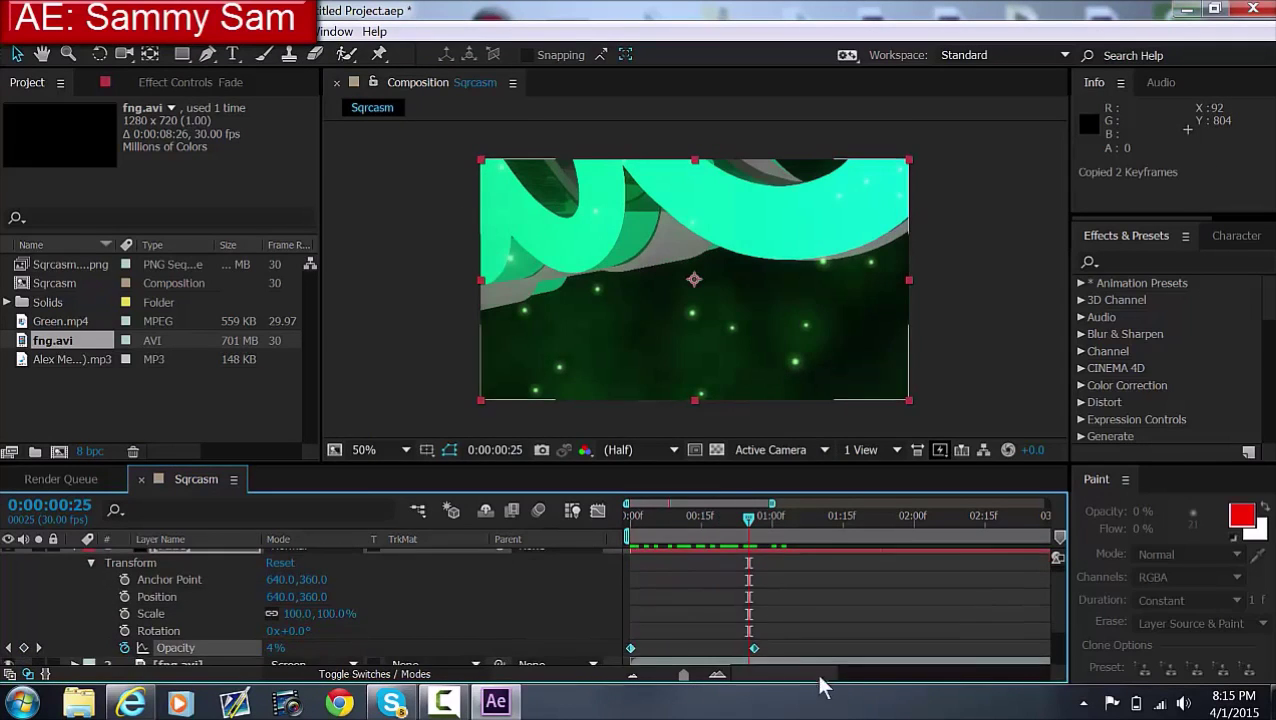
{"action": "left_click_drag", "start_coordinate": [821, 676], "coordinate": [930, 678]}
{"action": "left_click", "coordinate": [887, 518]}
{"action": "key", "text": "ctrl+v"}
{"action": "left_click_drag", "start_coordinate": [934, 648], "coordinate": [939, 648]}
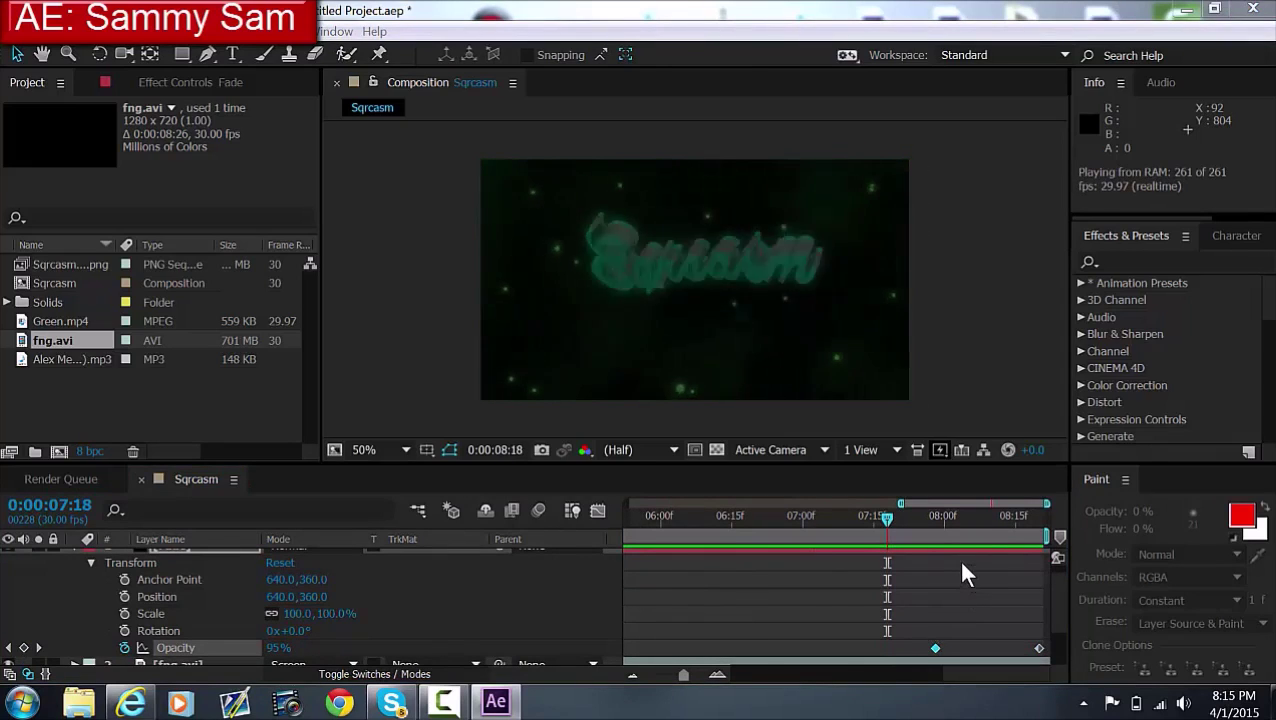
{"action": "mouse_move", "coordinate": [1039, 648]}
{"action": "left_mouse_down"}
{"action": "mouse_move", "coordinate": [928, 649]}
{"action": "mouse_move", "coordinate": [1040, 649]}
{"action": "left_mouse_up"}
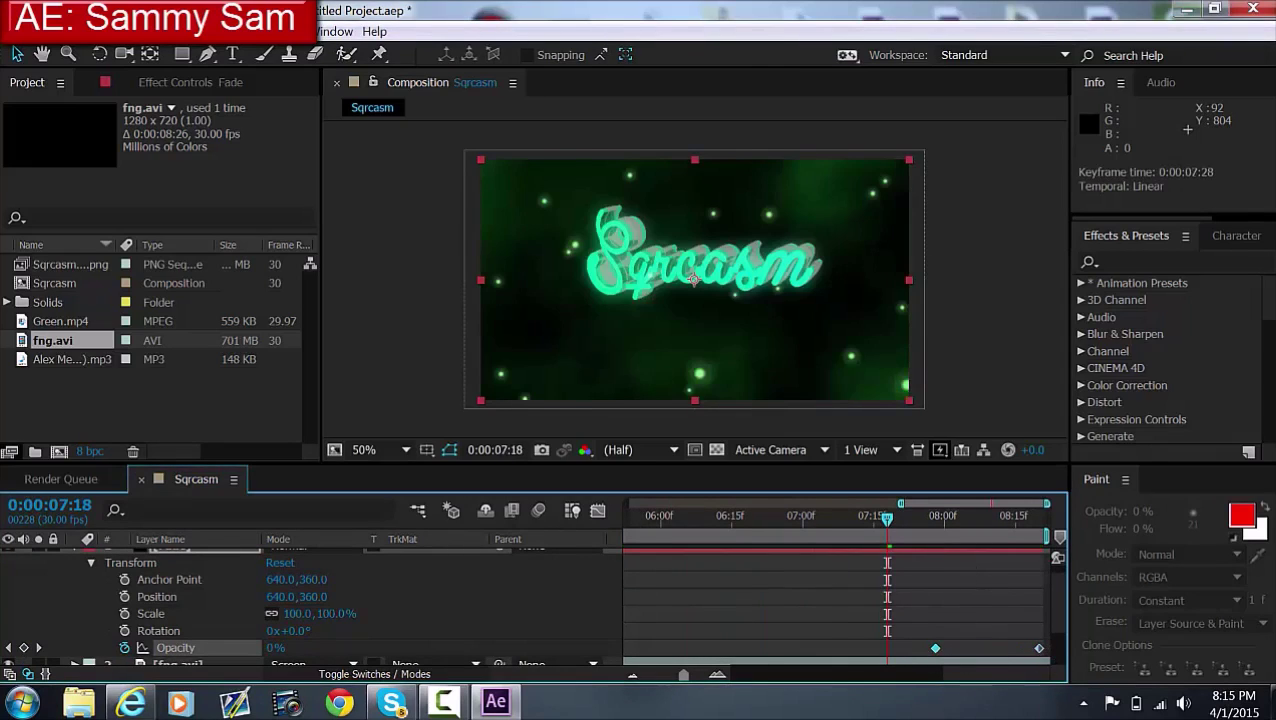
Preview the fade-out and move the Fade layer's 0% Opacity keyframe to about 0:00:08:02
{"action": "key", "text": "KP_0"}
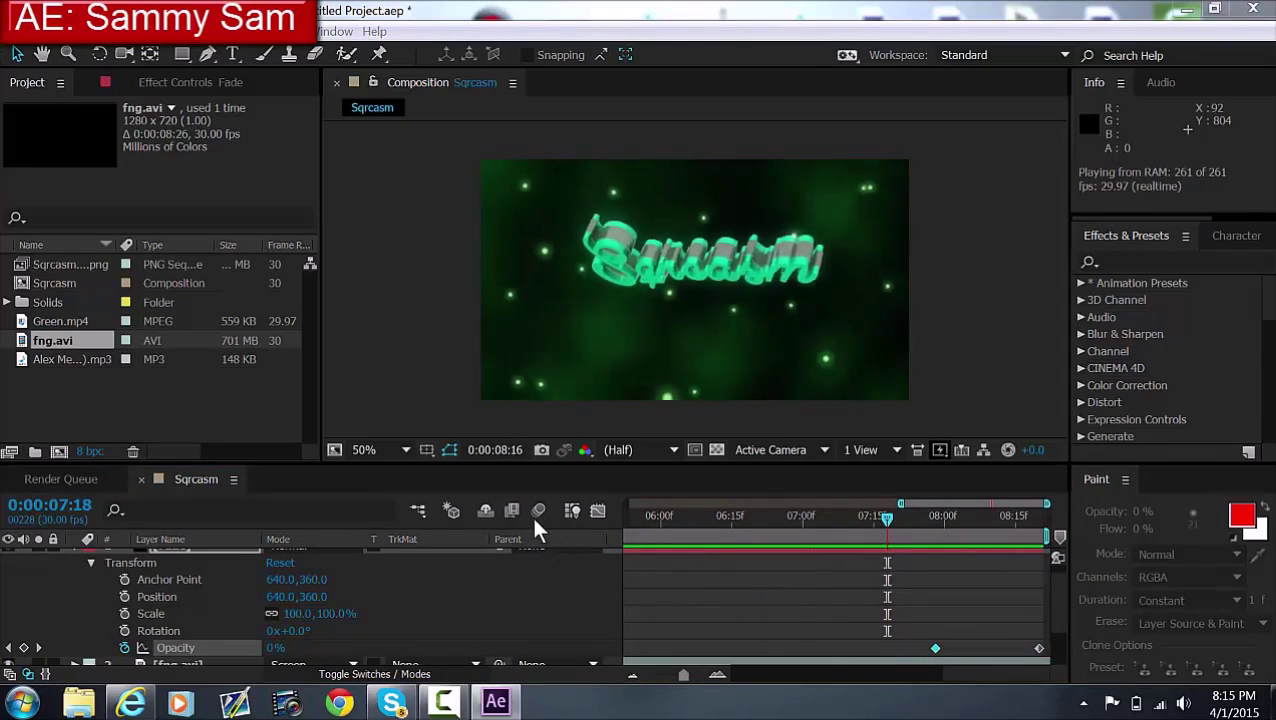
{"action": "left_click_drag", "start_coordinate": [935, 648], "coordinate": [945, 648]}
{"action": "key", "text": "KP_0"}
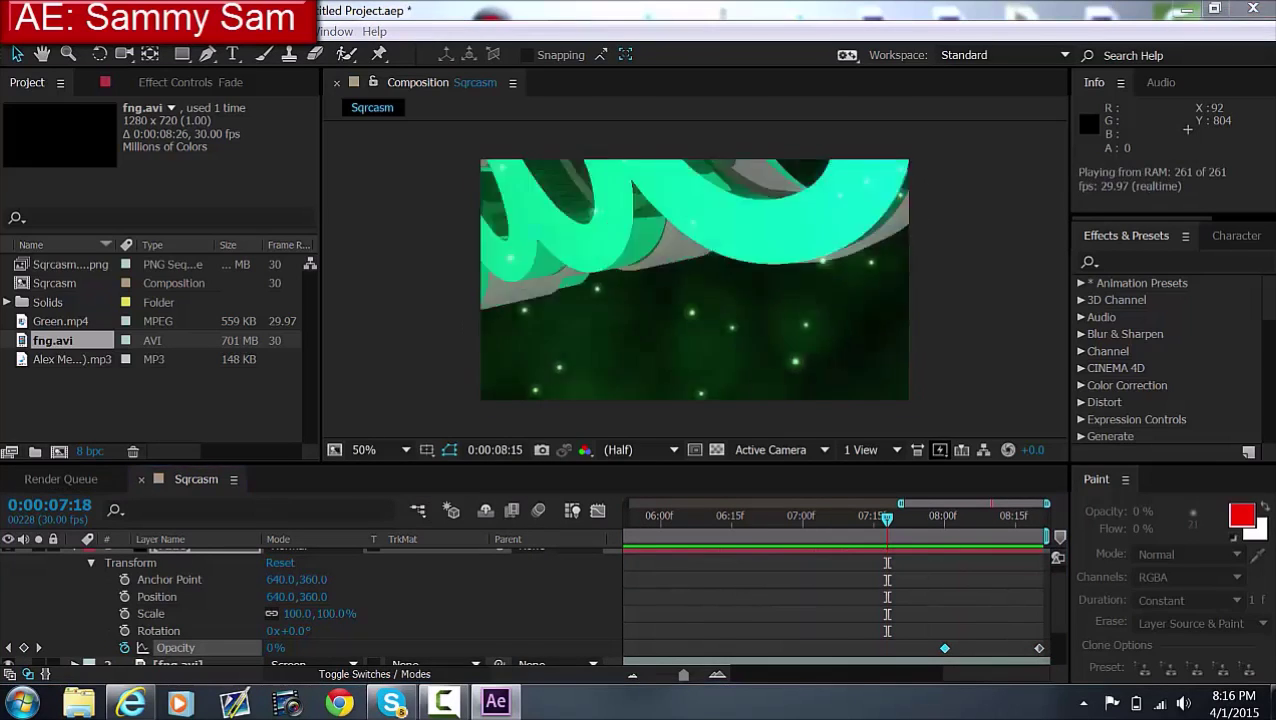
{"action": "double_click", "coordinate": [945, 648]}
{"action": "left_click", "coordinate": [760, 378]}
{"action": "left_click_drag", "start_coordinate": [945, 648], "coordinate": [954, 648]}
{"action": "key", "text": "KP_0"}
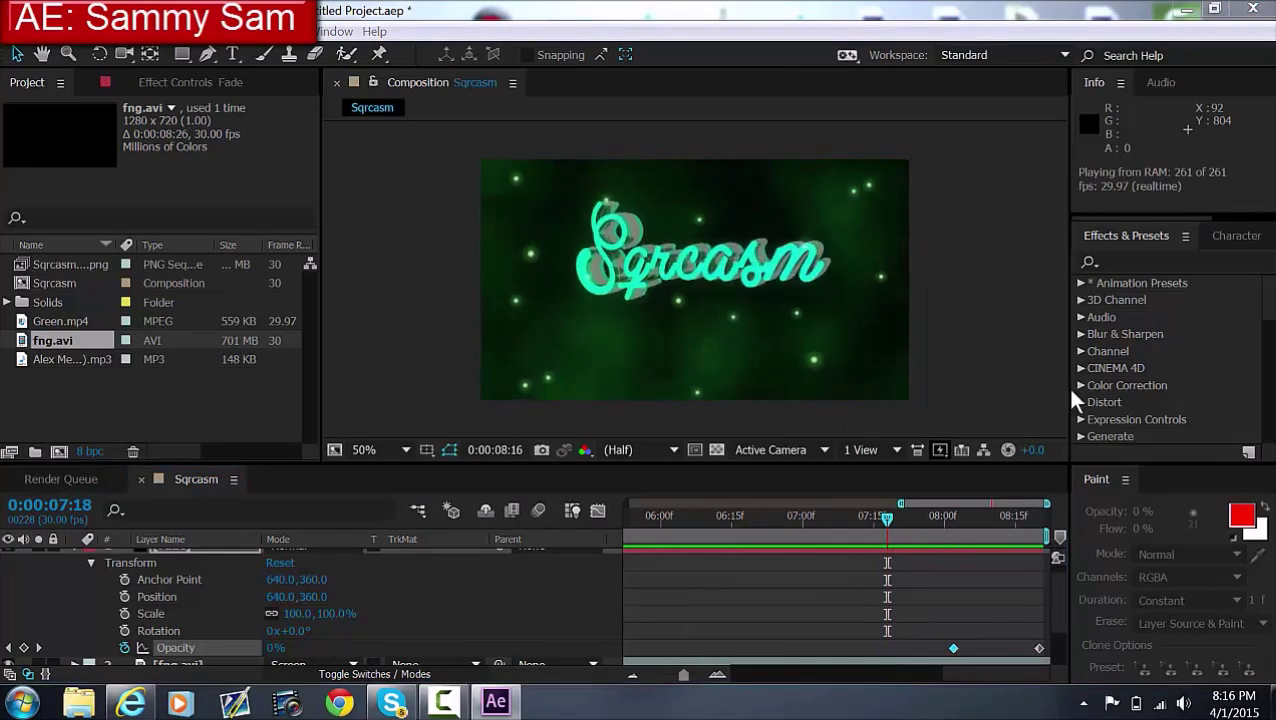
Collapse the Fade layer's properties and create an adjustment layer named Looks above all layers
{"action": "key", "text": "space"}
{"action": "left_click", "coordinate": [75, 549]}
{"action": "left_click", "coordinate": [150, 645]}
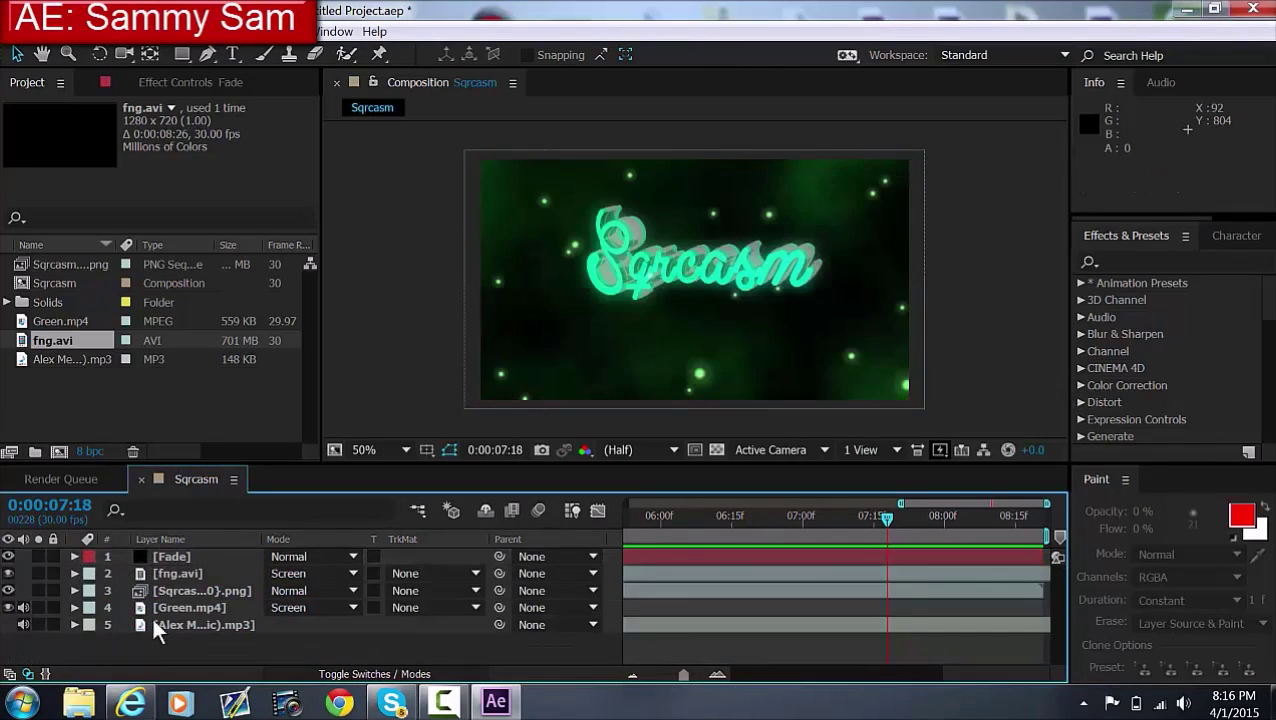
{"action": "left_click_drag", "start_coordinate": [887, 519], "coordinate": [605, 512]}
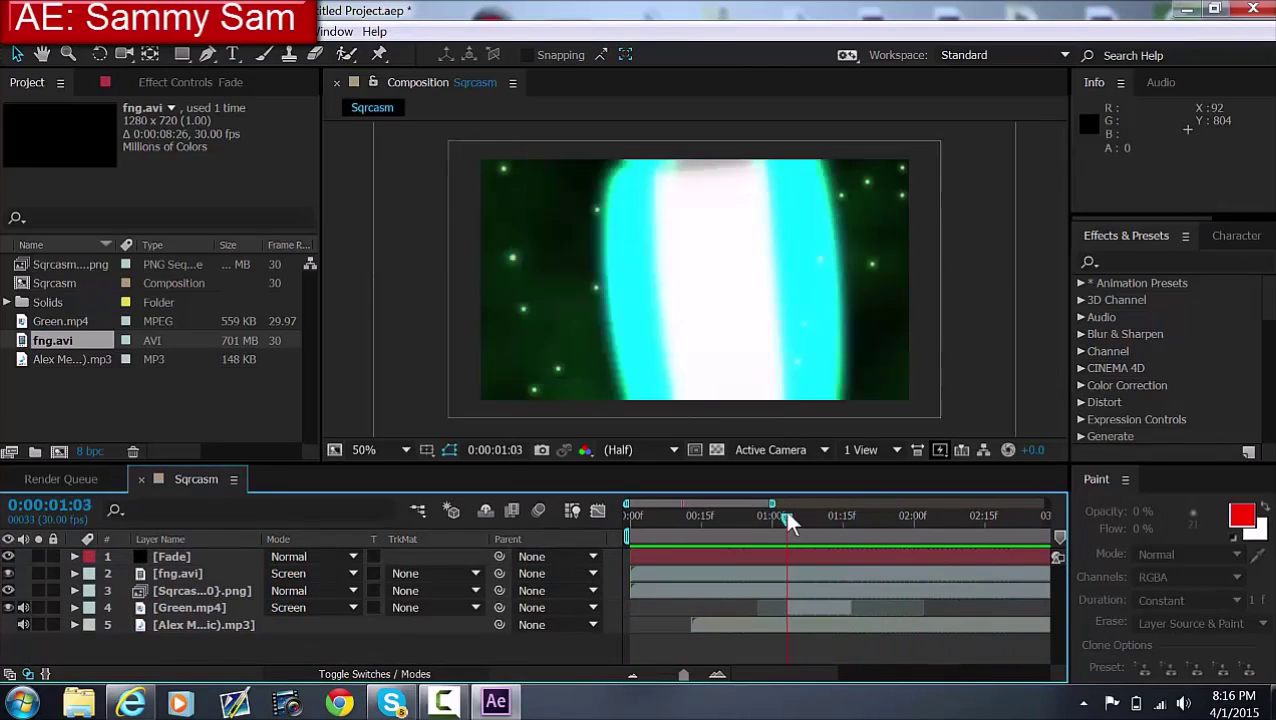
{"action": "left_click_drag", "start_coordinate": [932, 518], "coordinate": [847, 524]}
{"action": "right_click", "coordinate": [142, 648]}
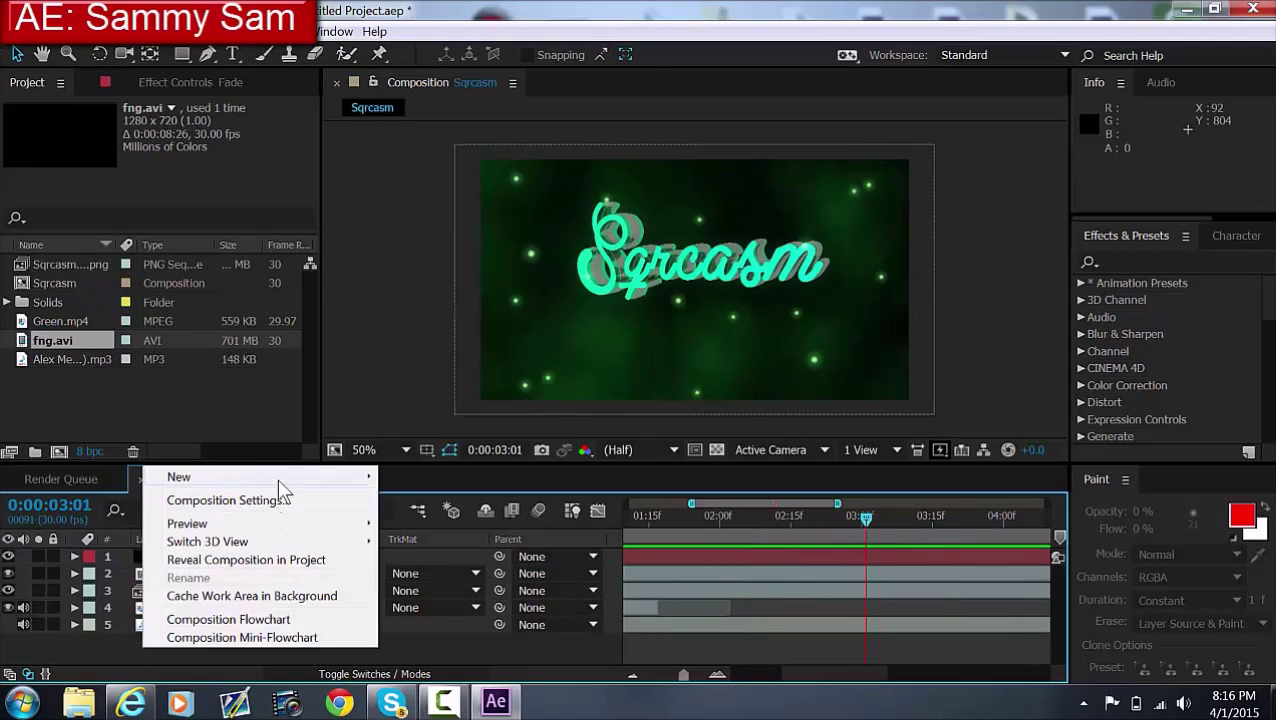
{"action": "right_click", "coordinate": [145, 556]}
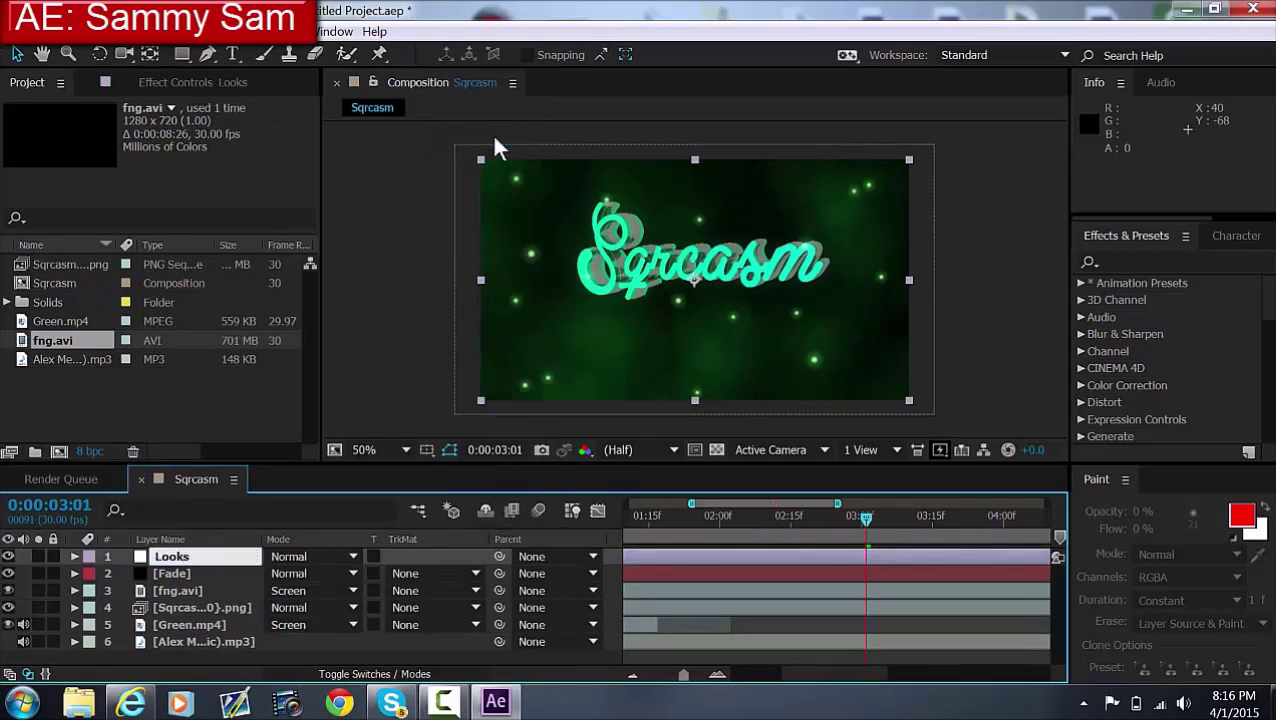
Apply the Magic Bullet Looks effect to the Looks layer and choose the custom RGB Split look
{"action": "left_click", "coordinate": [1150, 262]}
{"action": "type", "text": "magic"}
{"action": "left_click_drag", "start_coordinate": [1168, 403], "coordinate": [172, 552]}
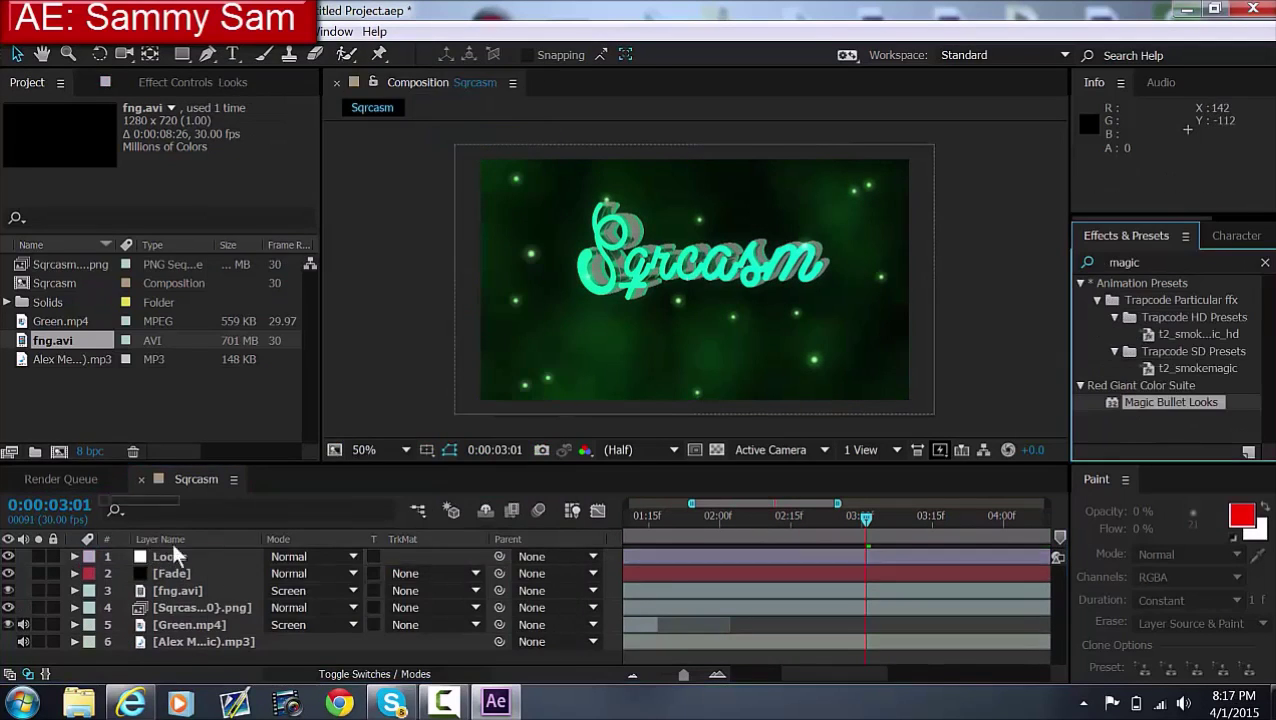
{"action": "left_click", "coordinate": [72, 178]}
{"action": "mouse_move", "coordinate": [110, 260]}
{"action": "left_click", "coordinate": [150, 137]}
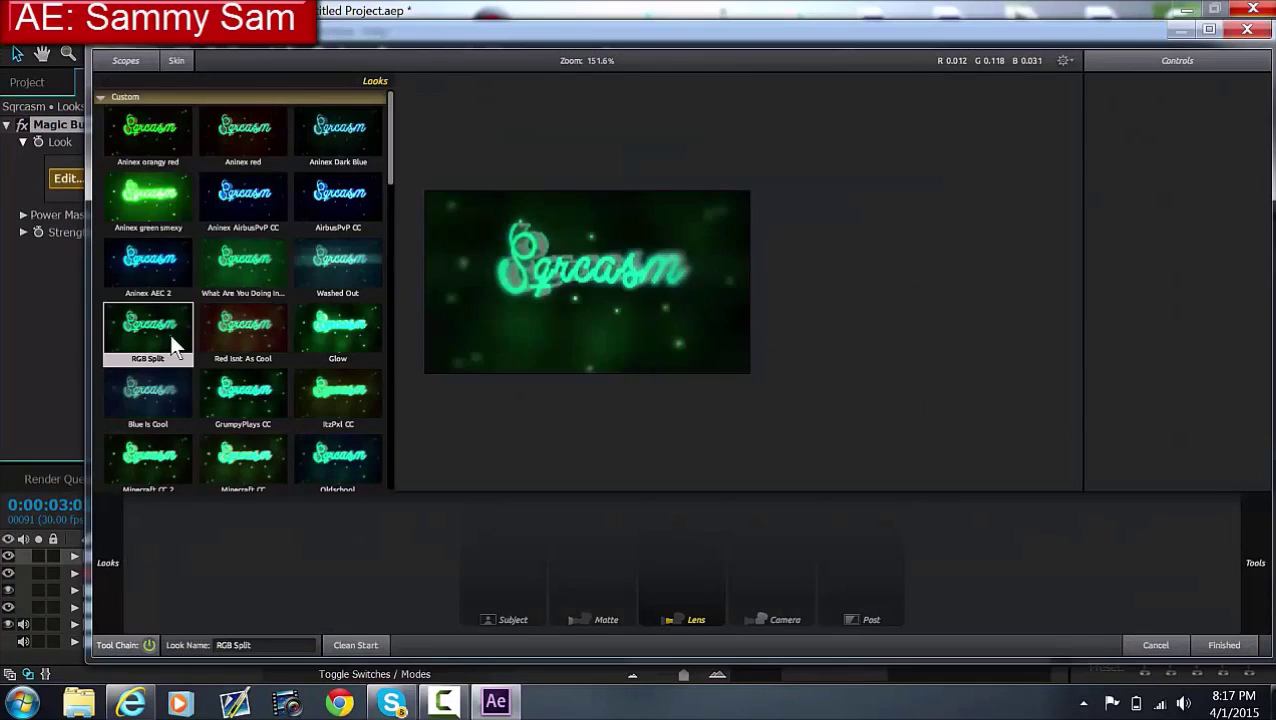
{"action": "left_click", "coordinate": [1224, 645]}
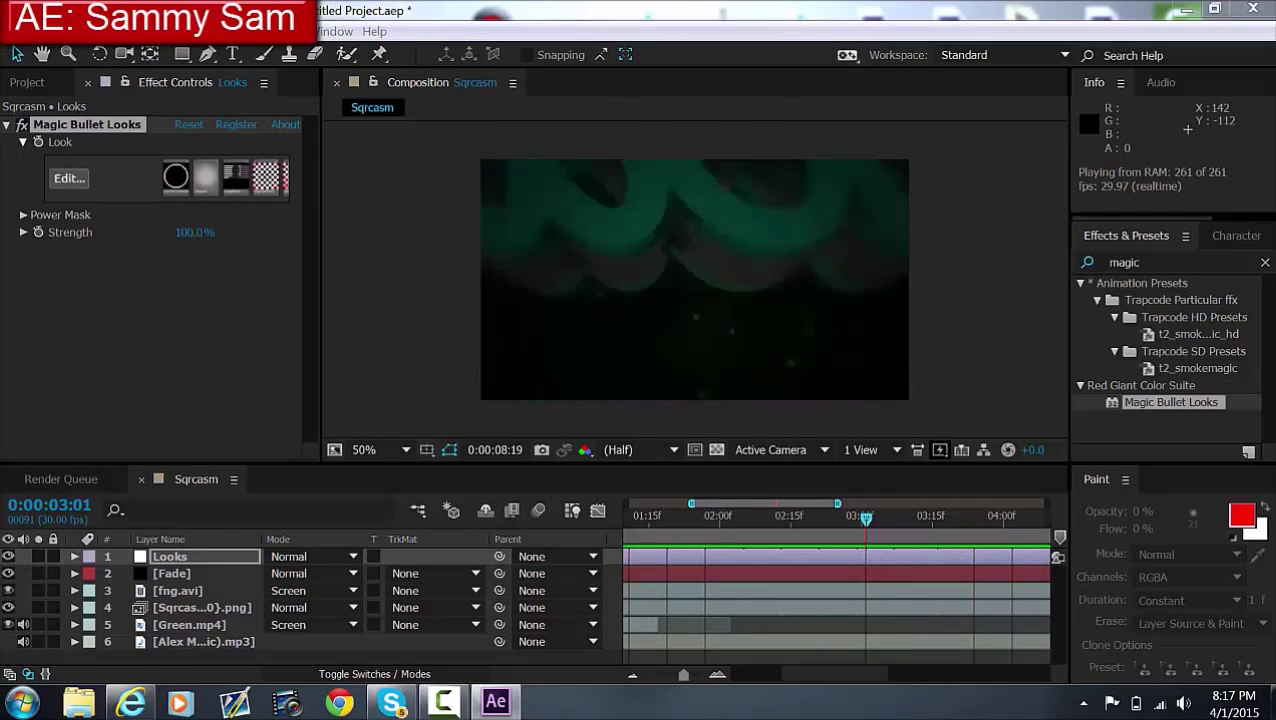
Compare other custom looks such as Aninex AirbusPvP CC and AFX-10, keep RGB Split, and preview the composition
{"action": "left_click", "coordinate": [57, 180]}
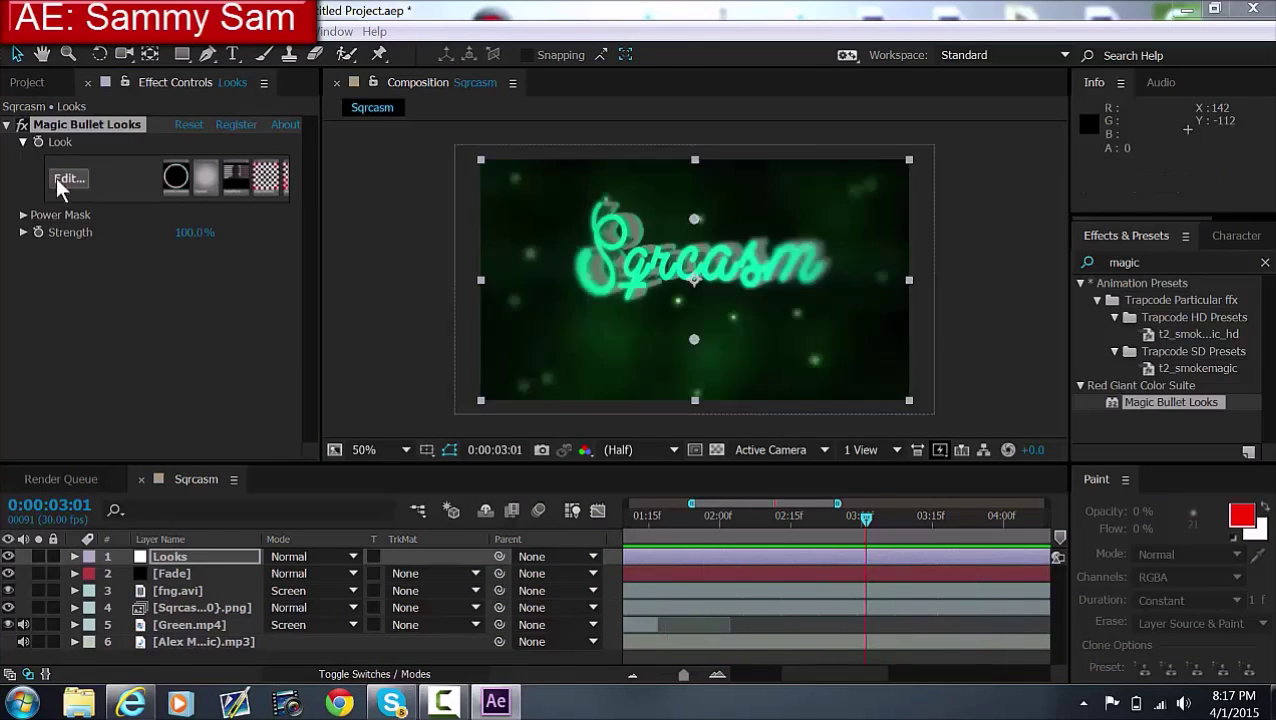
{"action": "left_click", "coordinate": [241, 206]}
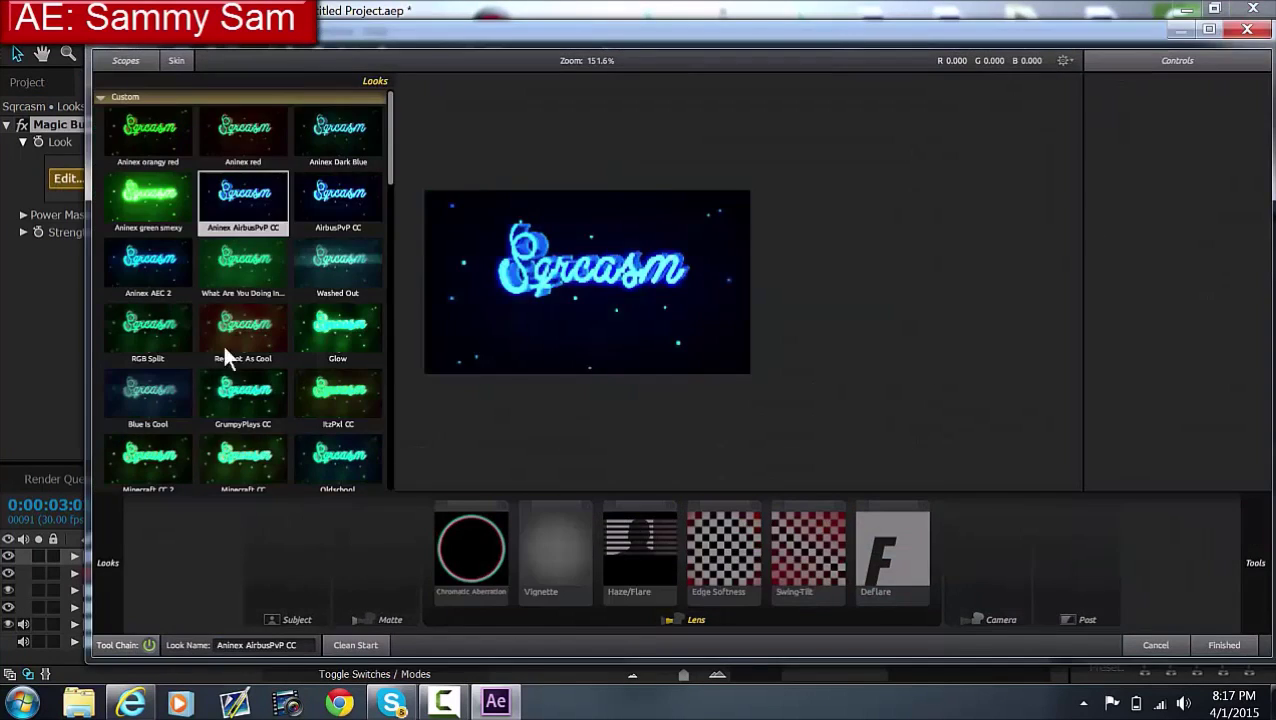
{"action": "left_click", "coordinate": [236, 388]}
{"action": "scroll", "coordinate": [250, 462], "scroll_direction": "down", "scroll_amount": 2}
{"action": "left_click", "coordinate": [250, 375]}
{"action": "left_click", "coordinate": [231, 437]}
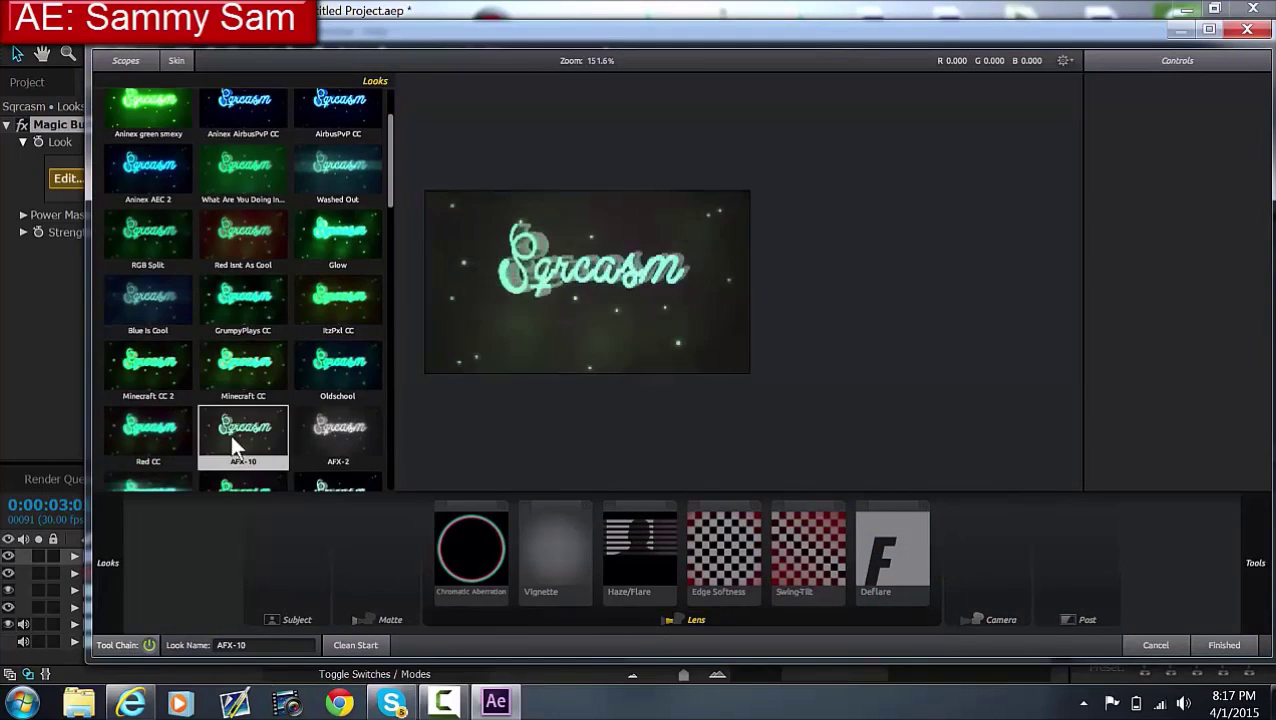
{"action": "left_click", "coordinate": [322, 386]}
{"action": "scroll", "coordinate": [320, 390], "scroll_direction": "down", "scroll_amount": 1}
{"action": "left_click", "coordinate": [319, 390]}
{"action": "scroll", "coordinate": [315, 300], "scroll_direction": "down", "scroll_amount": 1}
{"action": "scroll", "coordinate": [307, 290], "scroll_direction": "down", "scroll_amount": 2}
{"action": "left_click", "coordinate": [250, 338]}
{"action": "scroll", "coordinate": [250, 320], "scroll_direction": "up", "scroll_amount": 3}
{"action": "left_click", "coordinate": [150, 135]}
{"action": "left_click", "coordinate": [1224, 645]}
{"action": "key", "text": "KP_0"}
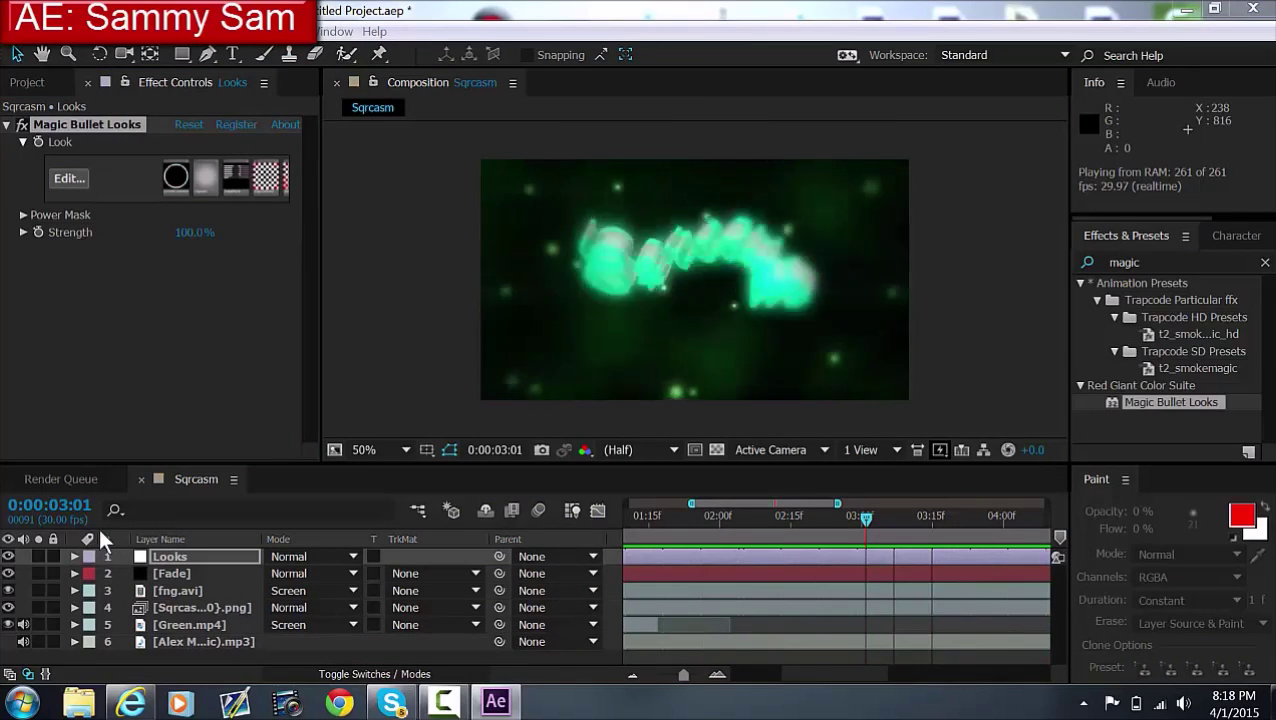
{"action": "key", "text": "space"}
Add the Sqrcasm composition to the Render Queue
{"action": "left_click", "coordinate": [27, 83]}
{"action": "left_click", "coordinate": [60, 480]}
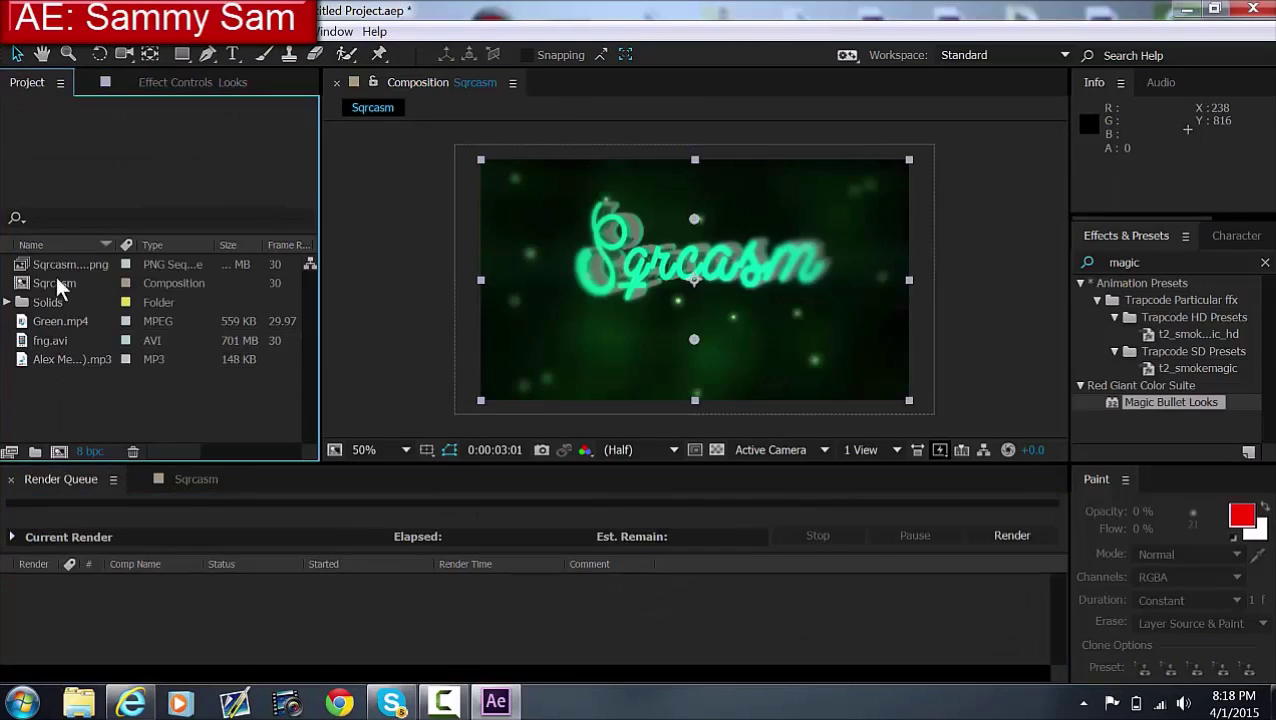
{"action": "left_click_drag", "start_coordinate": [68, 264], "coordinate": [76, 300]}
{"action": "left_click_drag", "start_coordinate": [72, 283], "coordinate": [115, 678]}
Set a custom frame rate of 29.97 in the render settings of the queued Sqrcasm composition
{"action": "left_click_drag", "start_coordinate": [116, 680], "coordinate": [116, 680]}
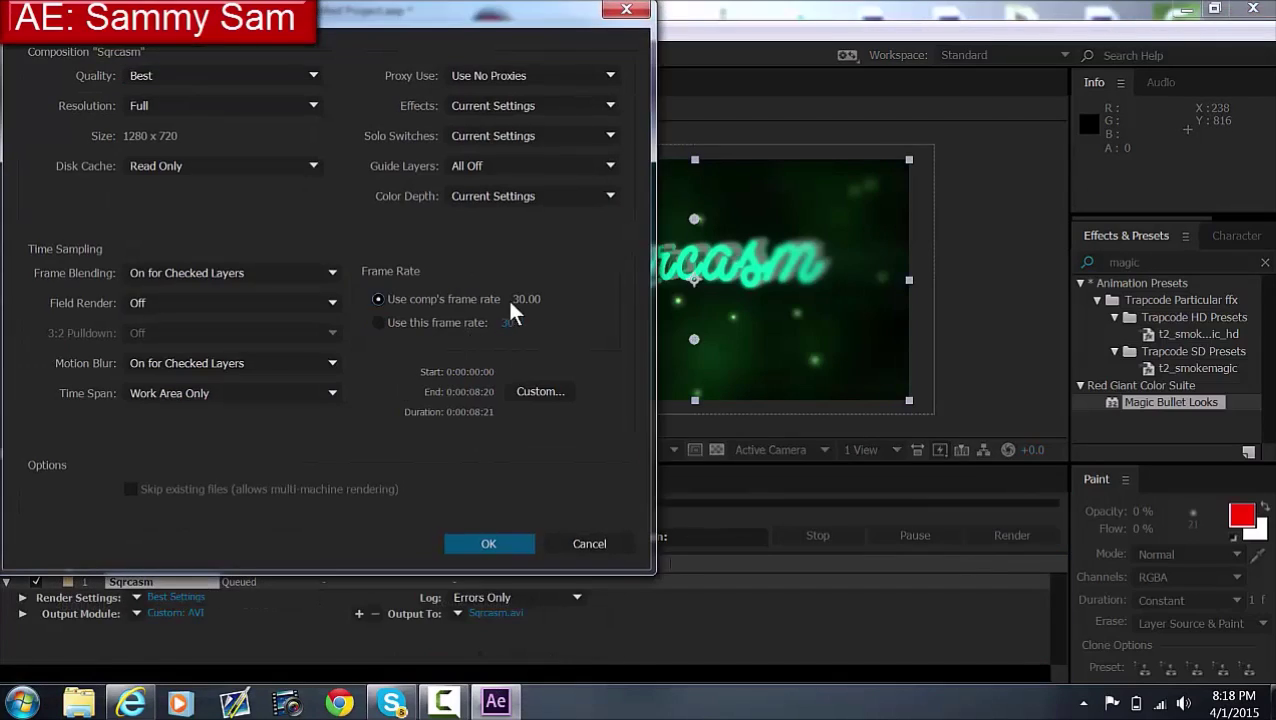
{"action": "type", "text": "0"}
{"action": "left_click", "coordinate": [453, 345]}
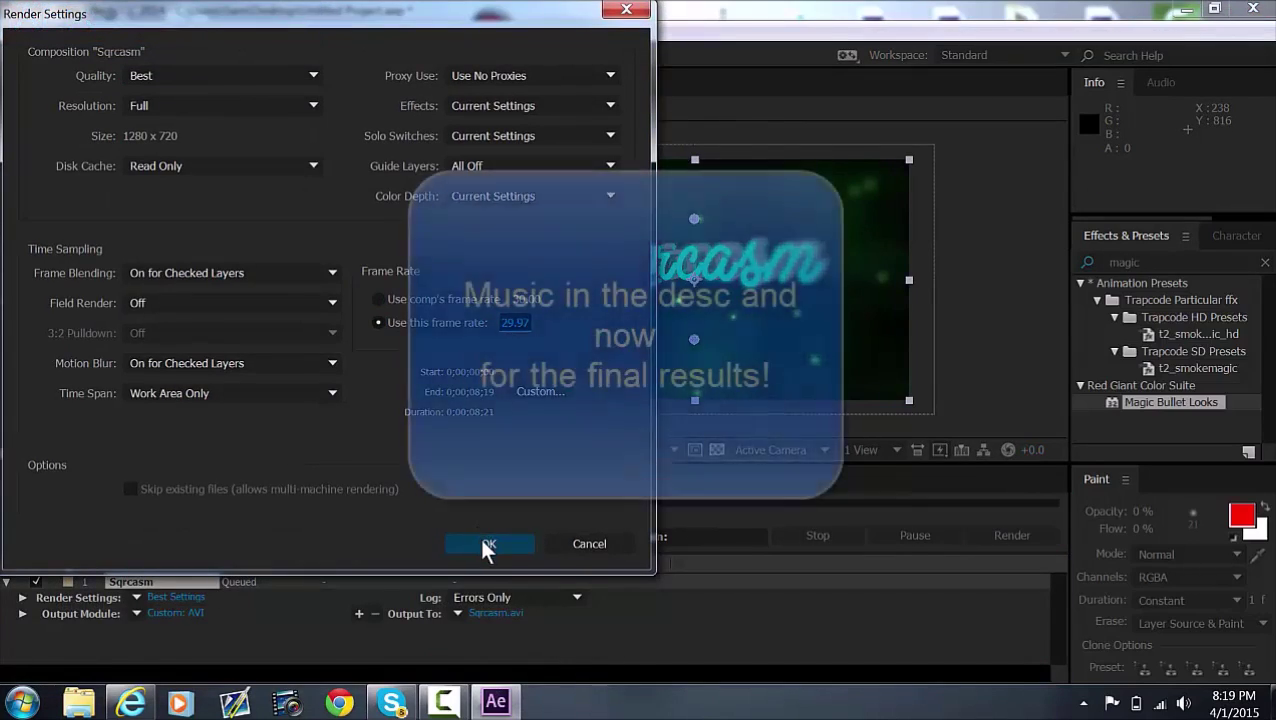
{"action": "left_click", "coordinate": [482, 542]}
Confirm Sqrcasm.avi as the output file and start rendering the Sqrcasm composition
{"action": "left_click", "coordinate": [490, 613]}
{"action": "left_click", "coordinate": [484, 544]}
{"action": "left_click", "coordinate": [1012, 535]}
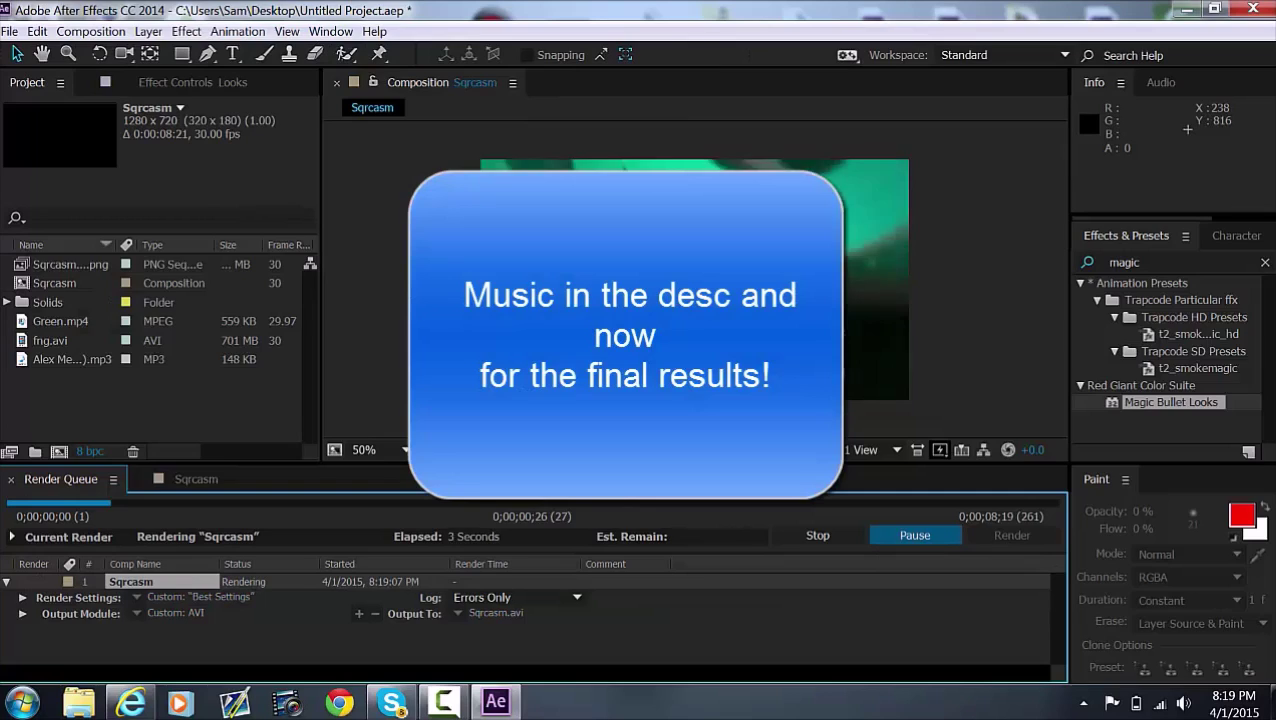